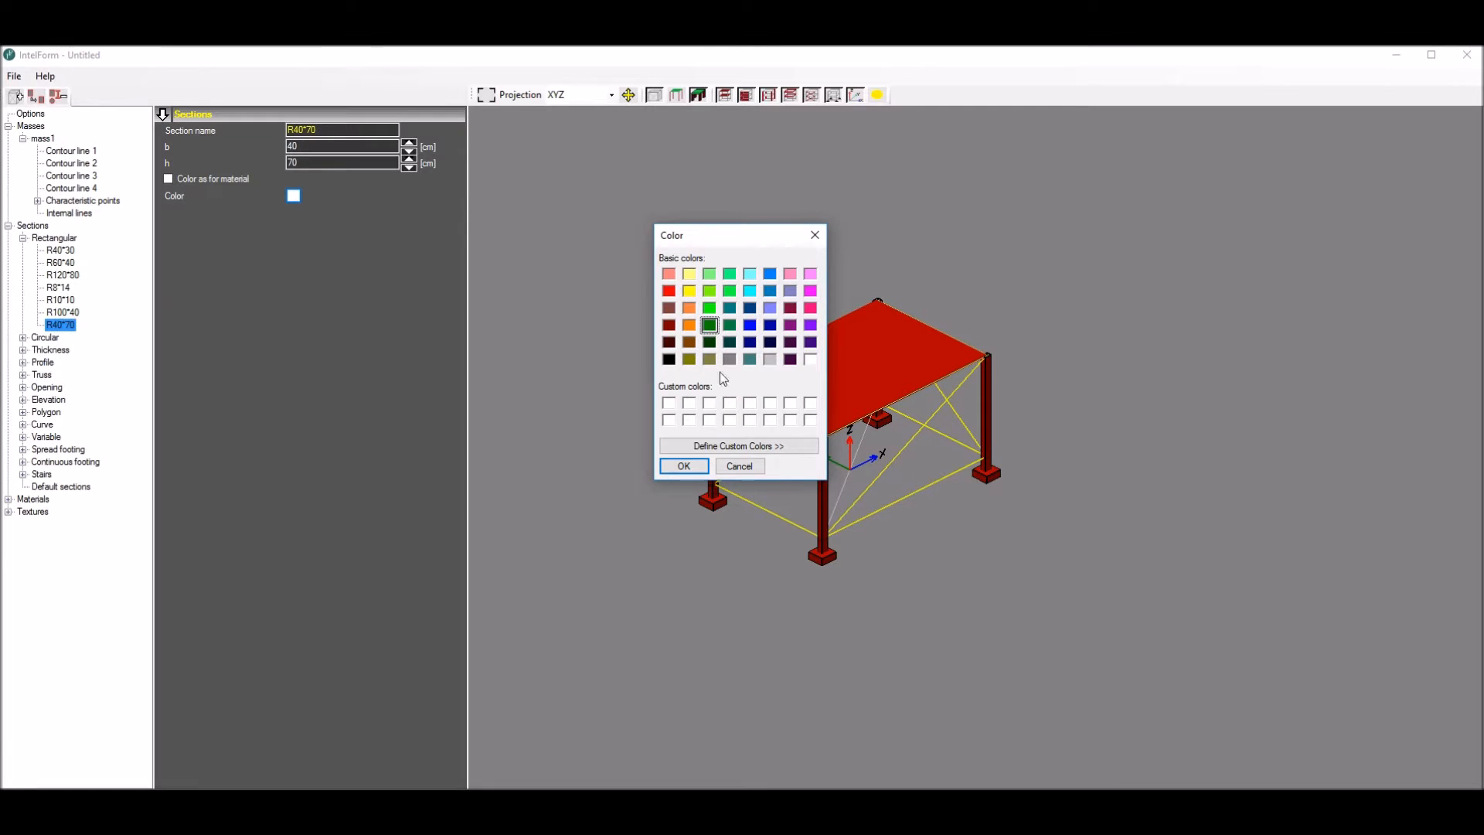
Step: Apply the chosen dark green colour to the R40*70 section
{"action": "left_click", "coordinate": [683, 465]}
Step: Add a circular section with an 80 cm diameter and colour it blue
{"action": "left_click", "coordinate": [44, 338]}
{"action": "left_click", "coordinate": [37, 97]}
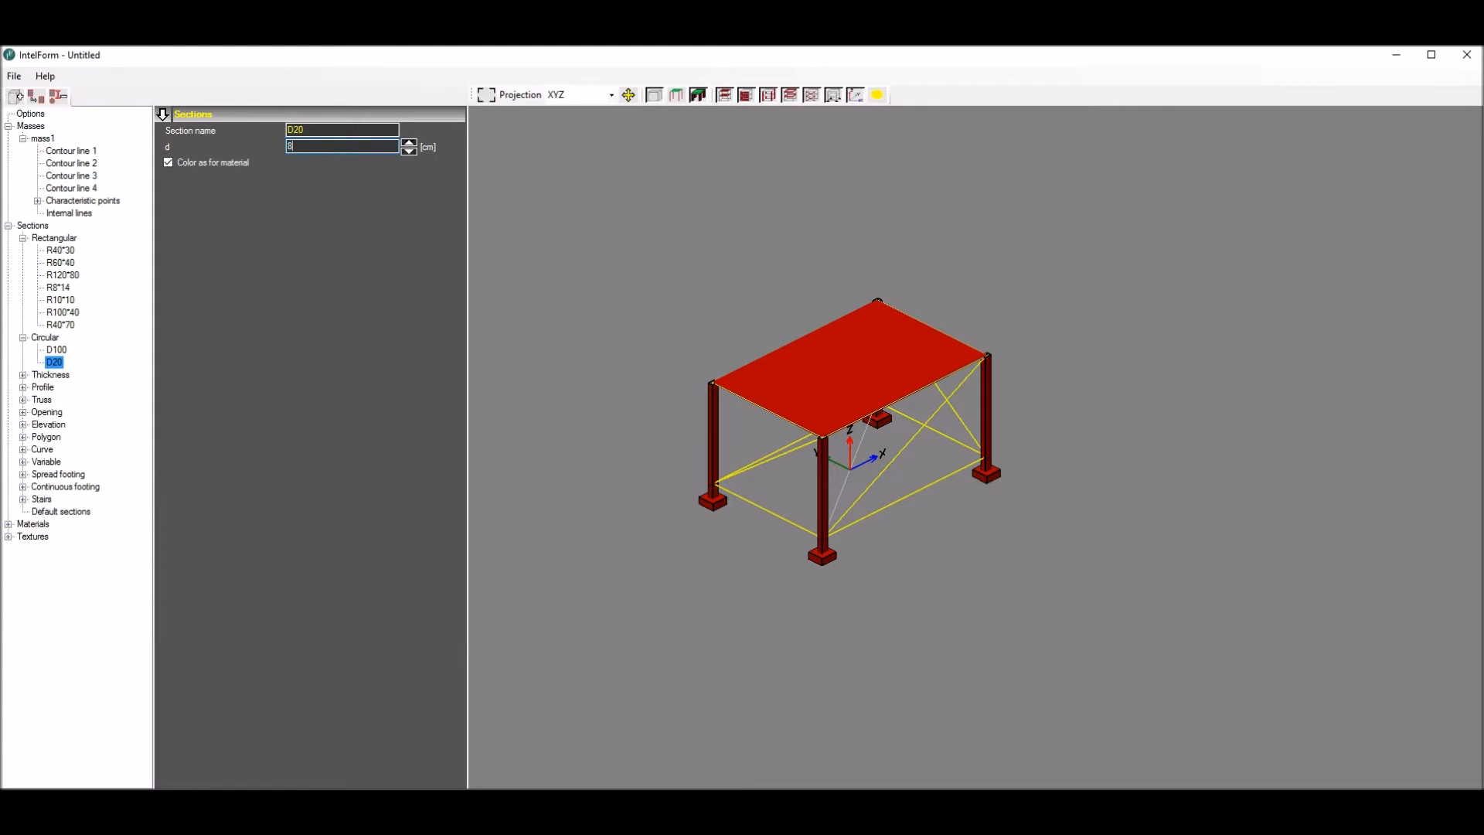
{"action": "type", "text": "80"}
{"action": "key", "text": "Return"}
{"action": "left_click", "coordinate": [293, 179]}
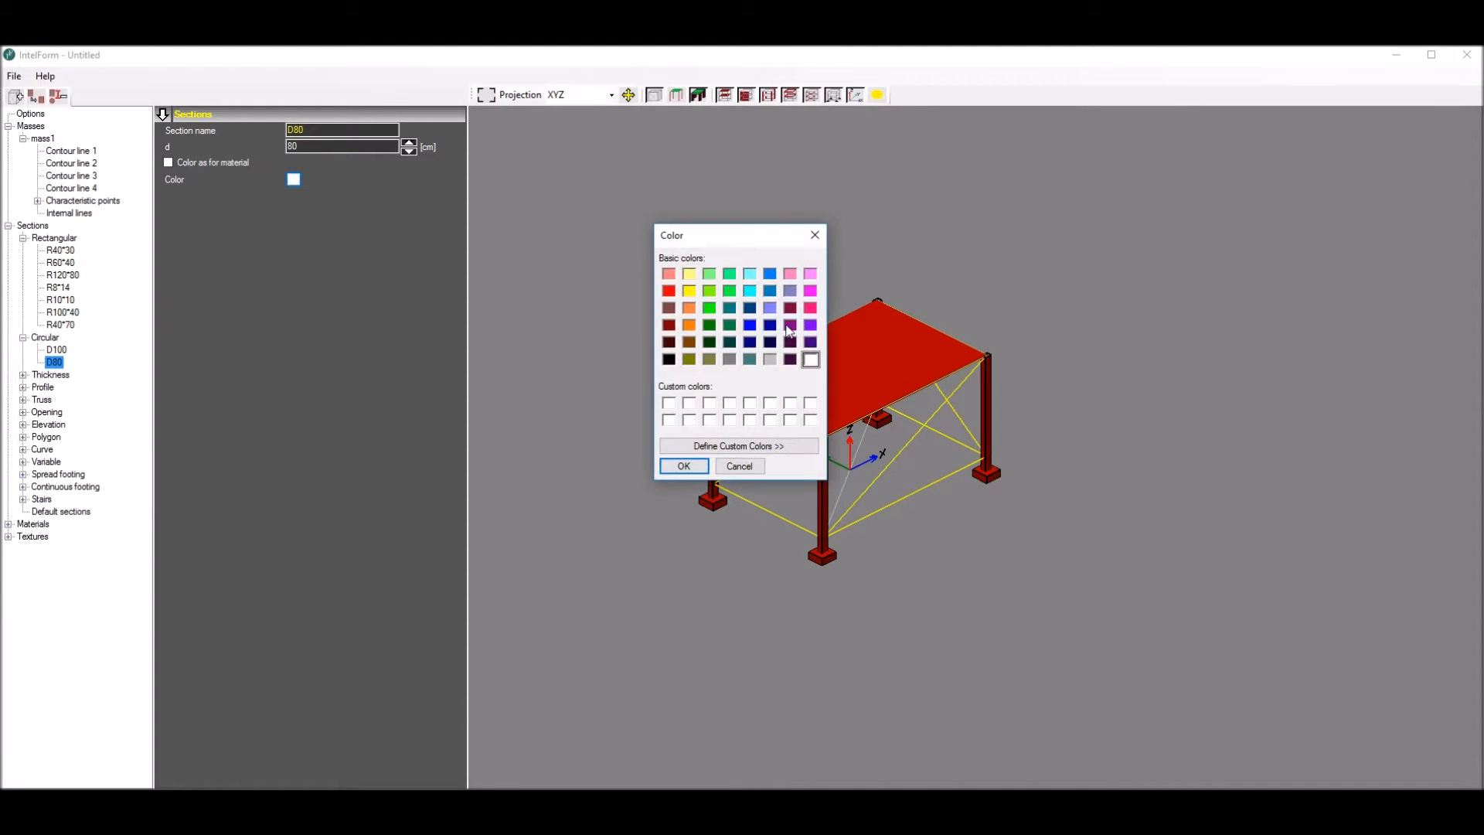
{"action": "left_click", "coordinate": [753, 327]}
{"action": "left_click", "coordinate": [684, 467]}
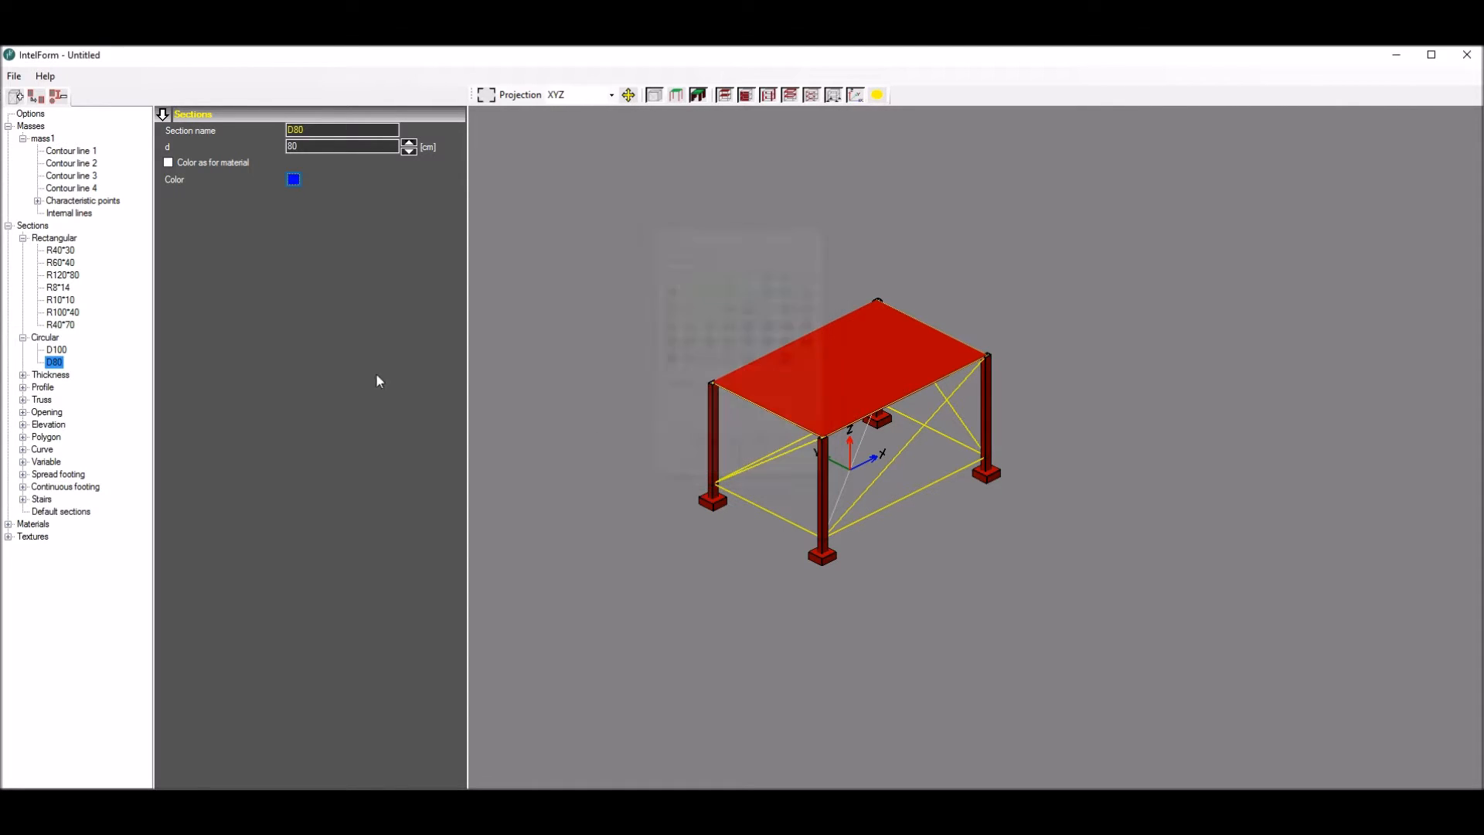
Step: Add a new thickness section of 12 cm
{"action": "left_click", "coordinate": [51, 374]}
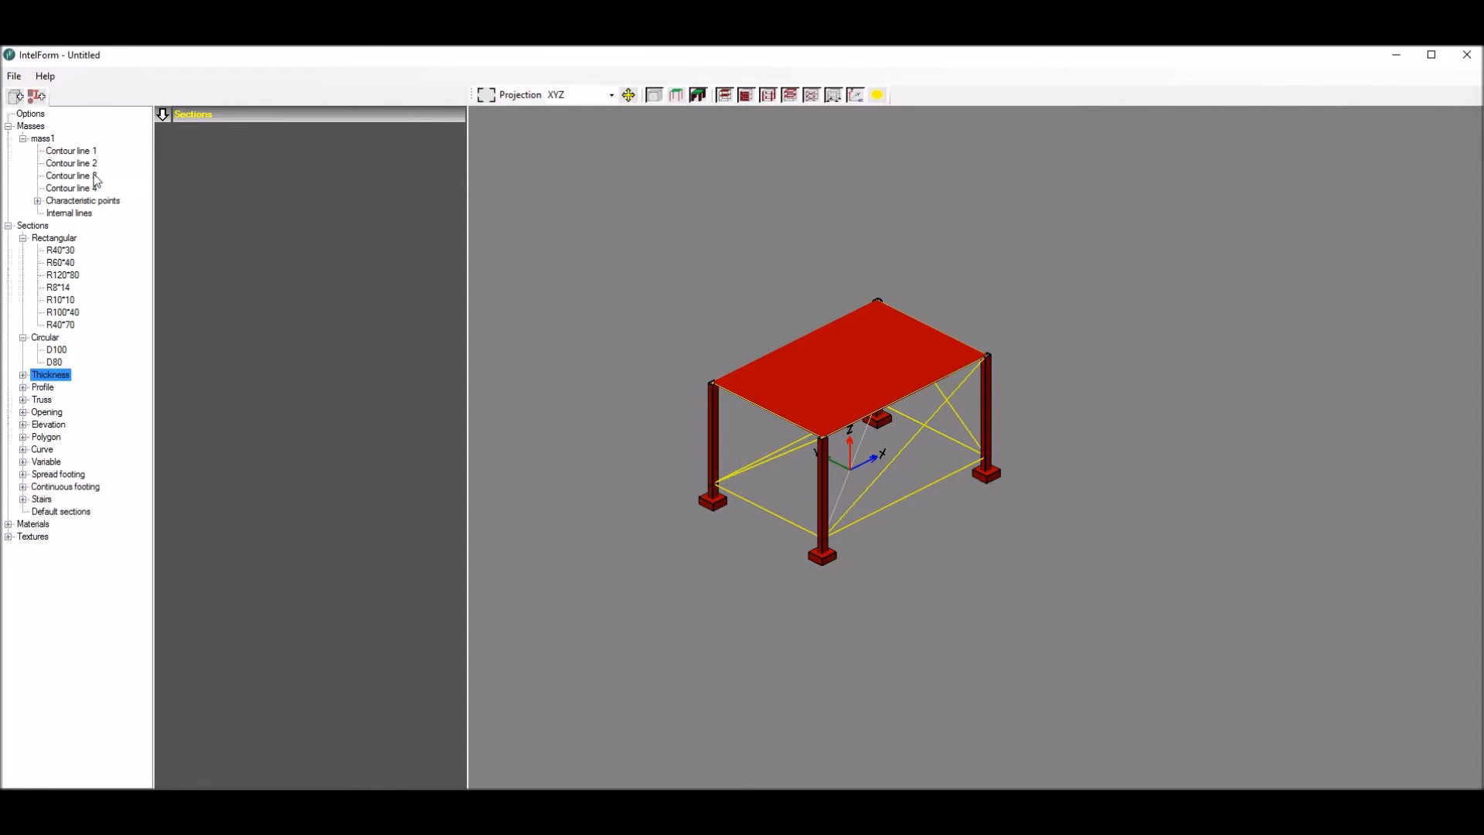
{"action": "left_click", "coordinate": [35, 98]}
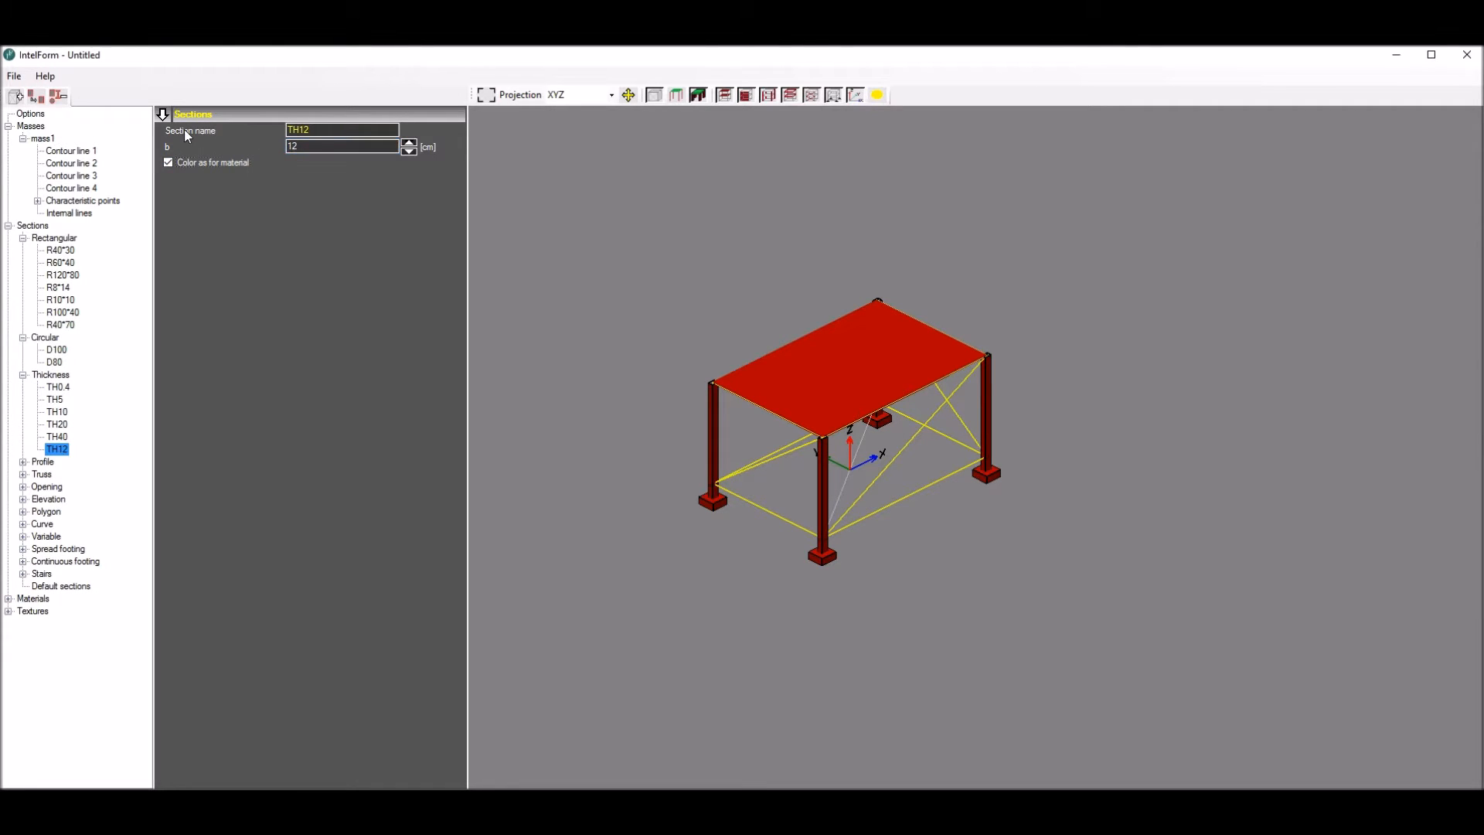
Step: Change the contour of mass1 to the circle polygon and set its diameter to 12 m
{"action": "left_click", "coordinate": [44, 140]}
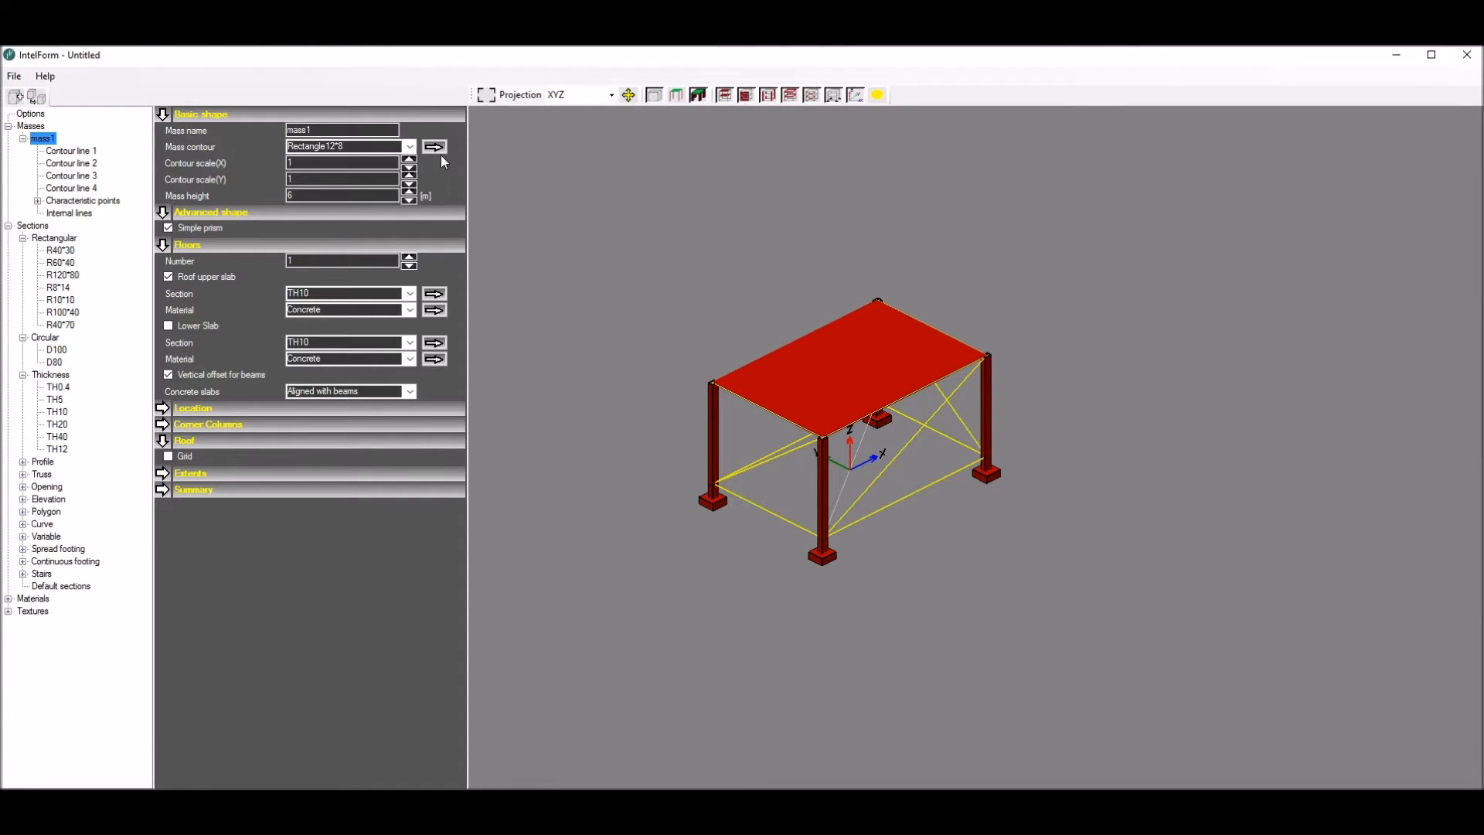
{"action": "left_click", "coordinate": [409, 147]}
{"action": "left_click", "coordinate": [322, 181]}
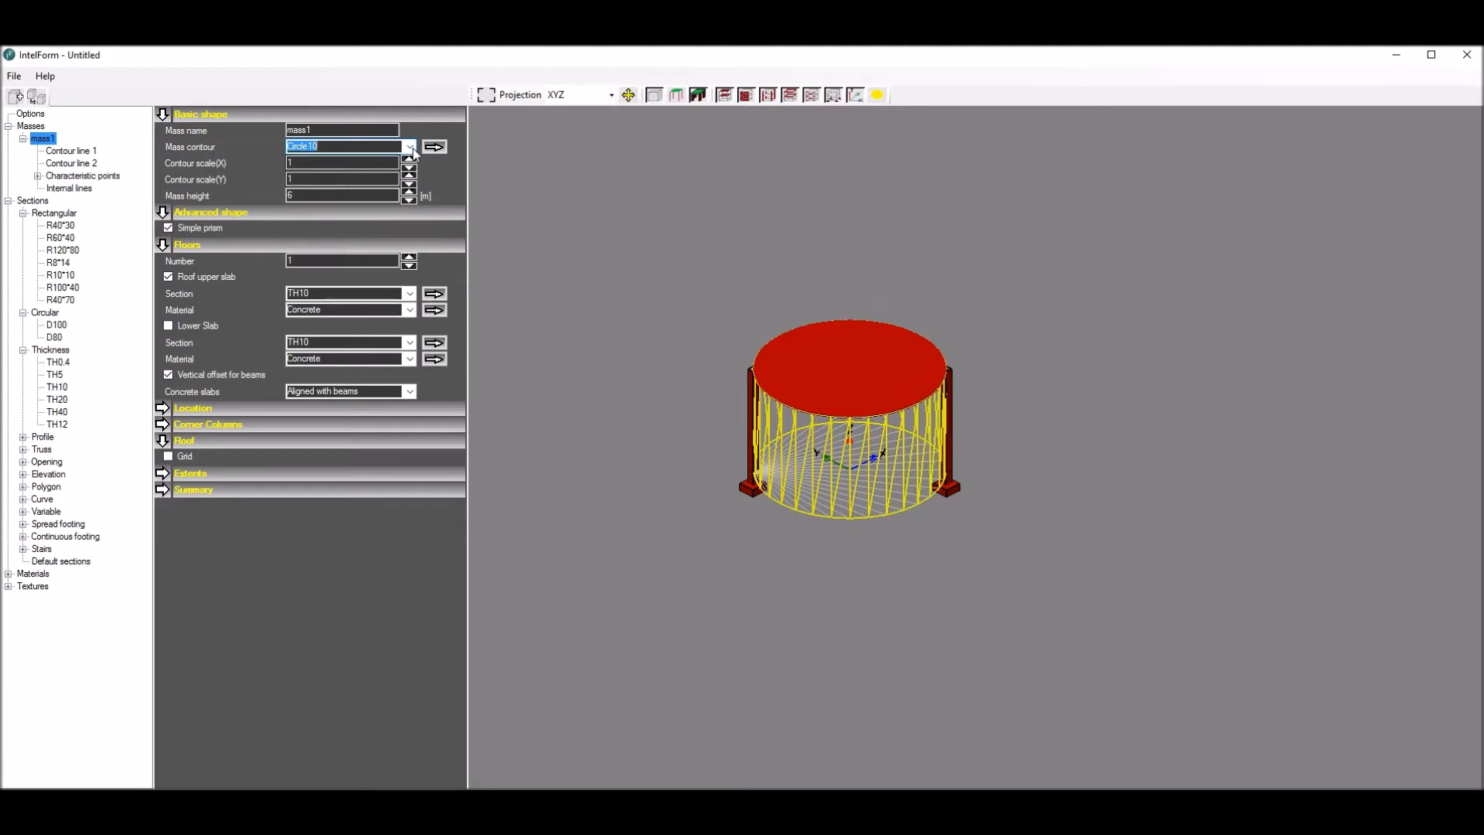
{"action": "left_click", "coordinate": [438, 146]}
{"action": "left_click", "coordinate": [409, 159]}
{"action": "left_click", "coordinate": [409, 160]}
{"action": "left_click_drag", "start_coordinate": [722, 271], "coordinate": [741, 303]}
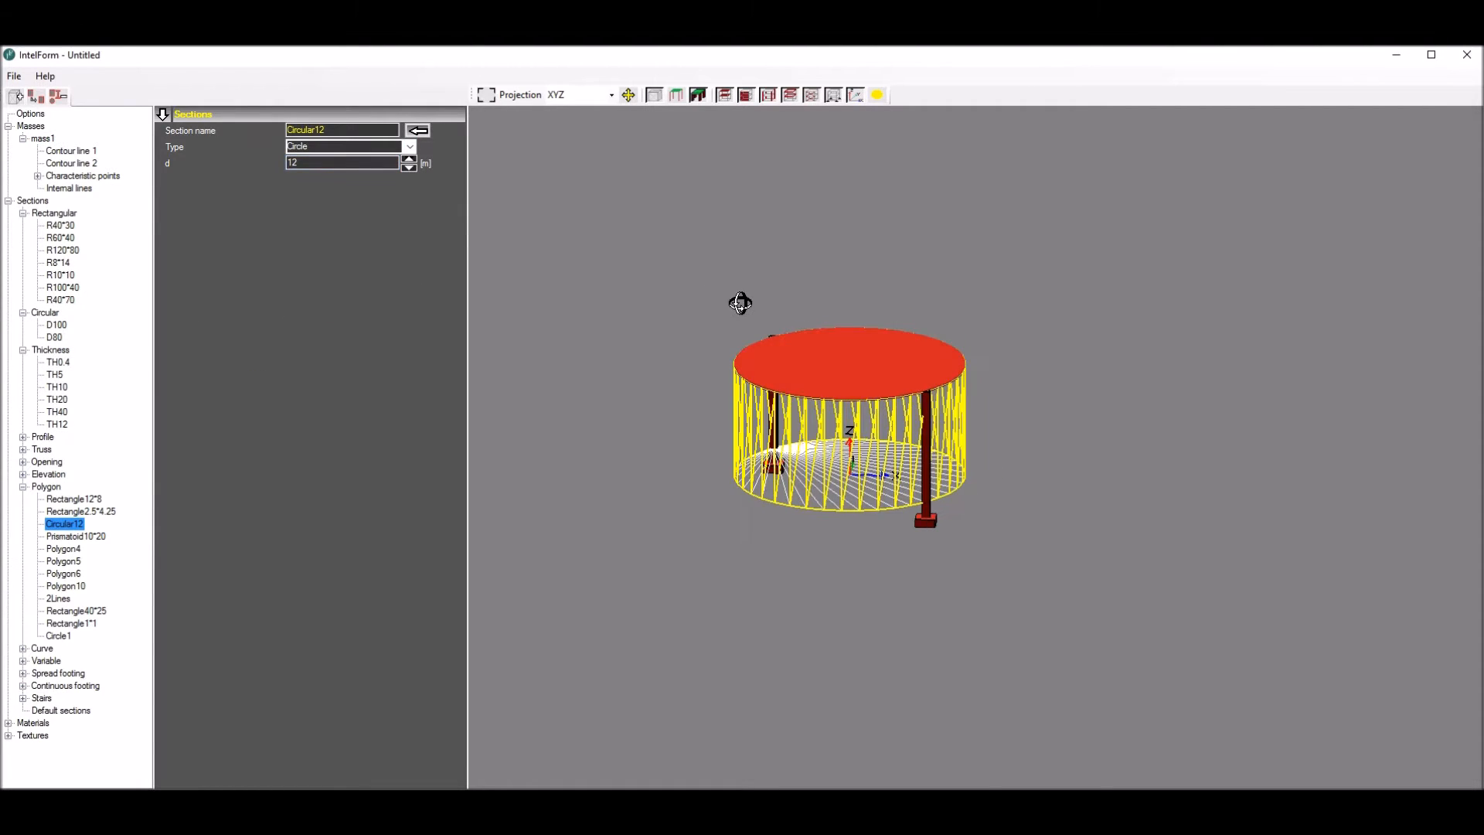
{"action": "scroll", "coordinate": [733, 302], "scroll_direction": "up", "scroll_amount": 4}
{"action": "scroll", "coordinate": [731, 301], "scroll_direction": "down", "scroll_amount": 2}
{"action": "middle_click_drag", "start_coordinate": [705, 295], "coordinate": [735, 292]}
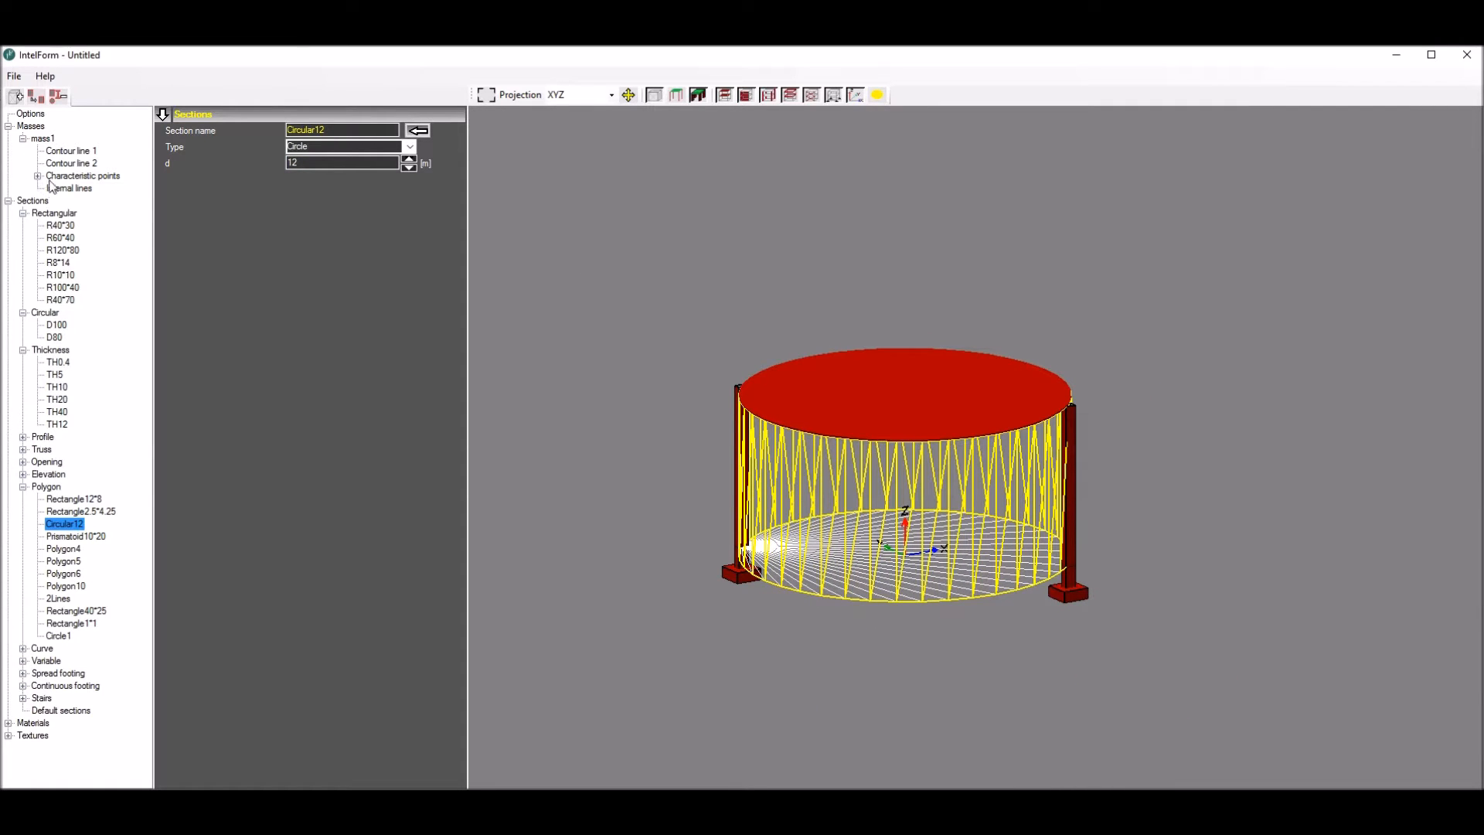
Step: Assign the D80 section to the corner columns of mass1
{"action": "left_click", "coordinate": [43, 139]}
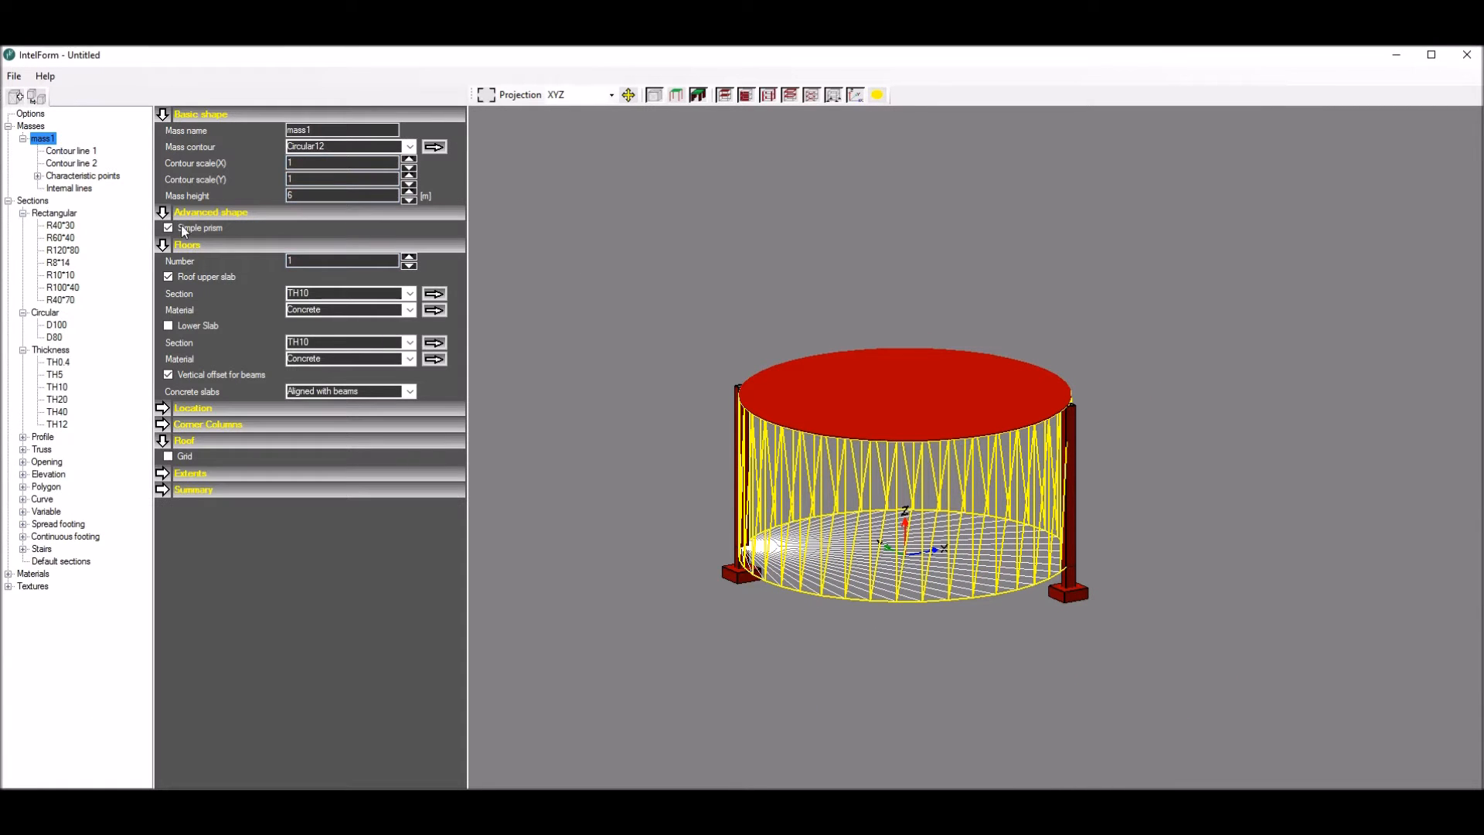
{"action": "left_click", "coordinate": [163, 424]}
{"action": "left_click", "coordinate": [410, 473]}
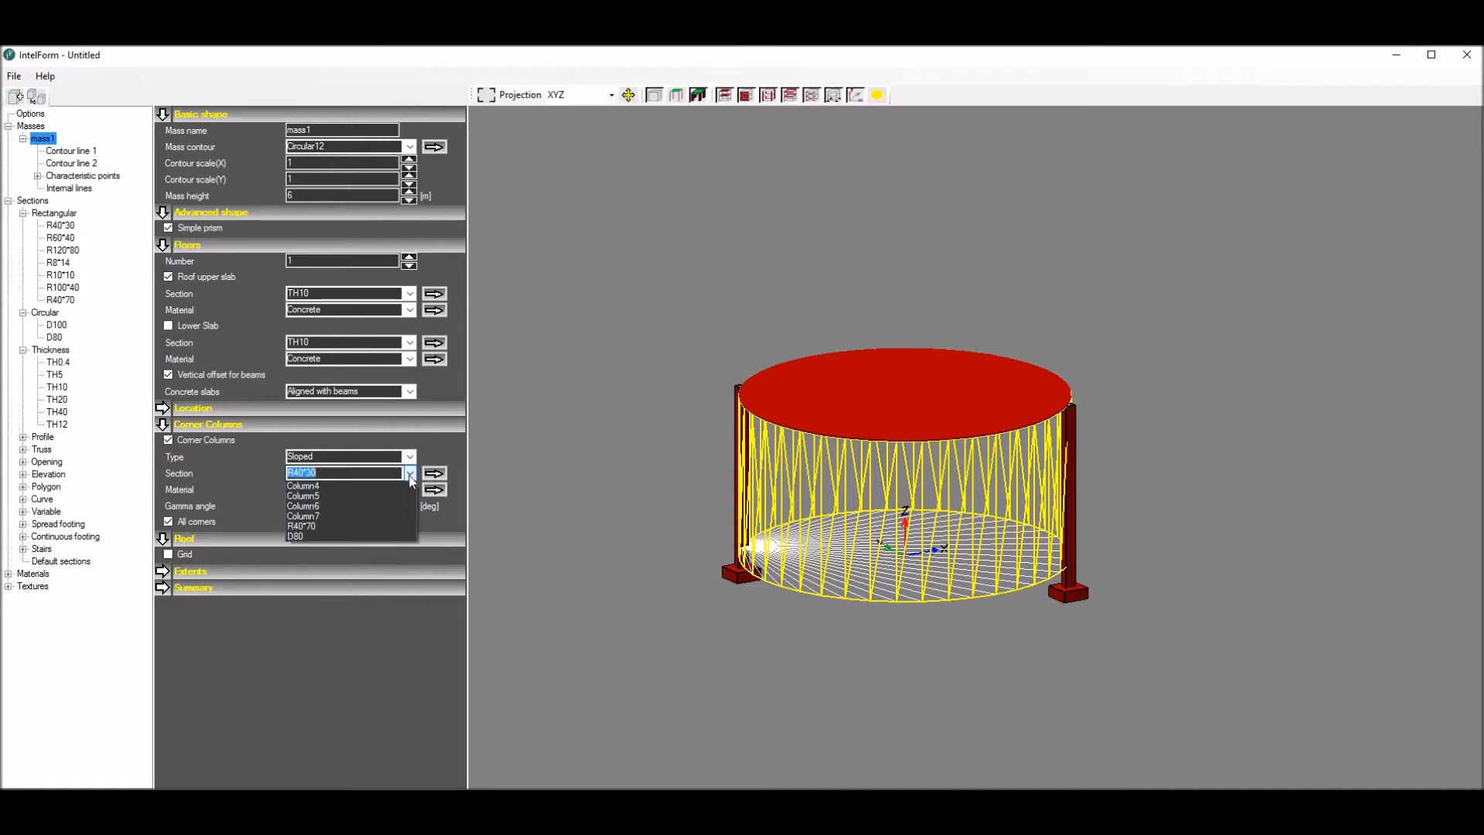
{"action": "left_click", "coordinate": [309, 689]}
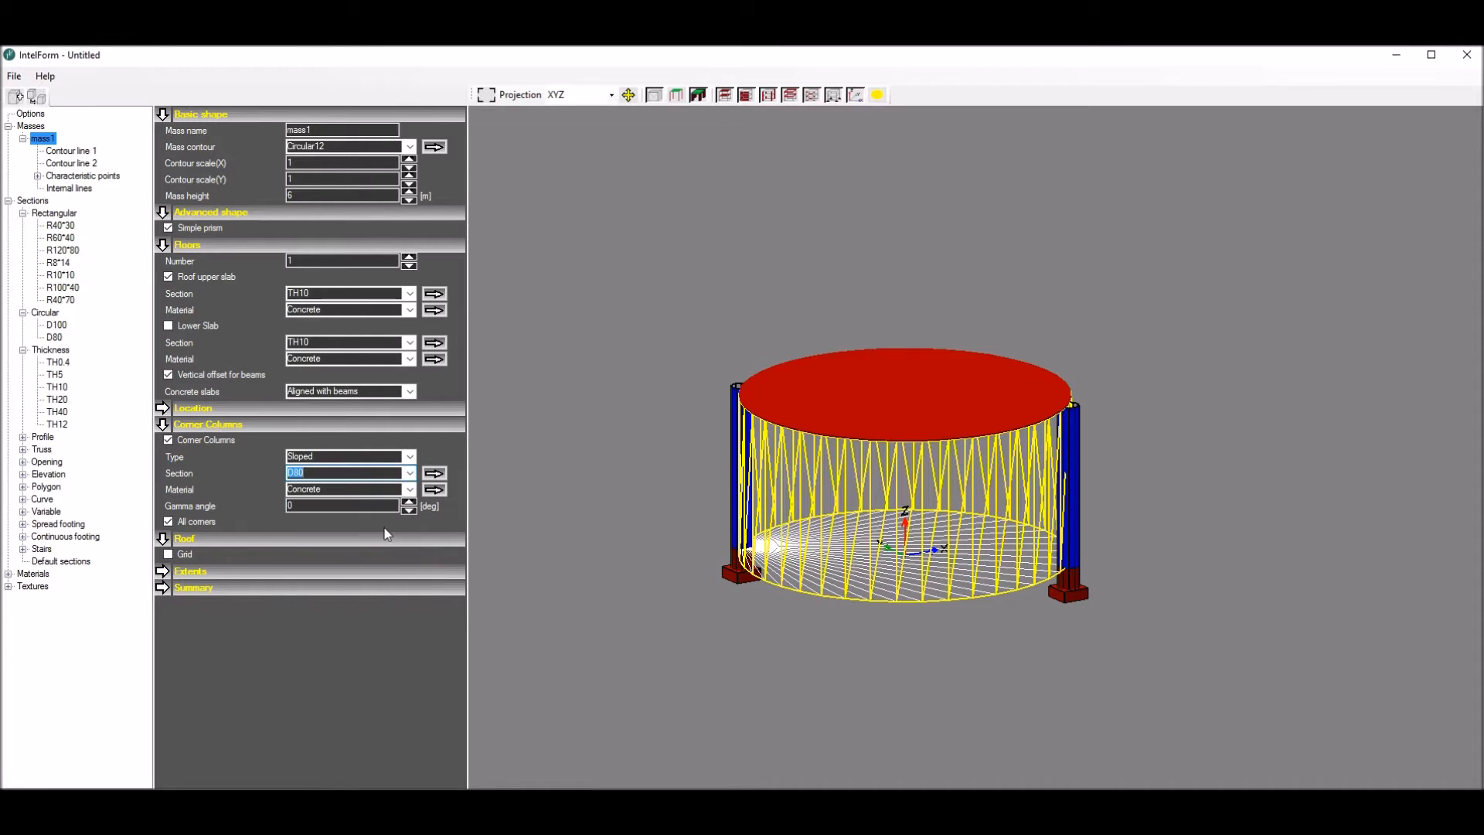
Step: Set the height of mass1 to 2 m and its roof upper slab section to TH12
{"action": "type", "text": "2"}
{"action": "key", "text": "Return"}
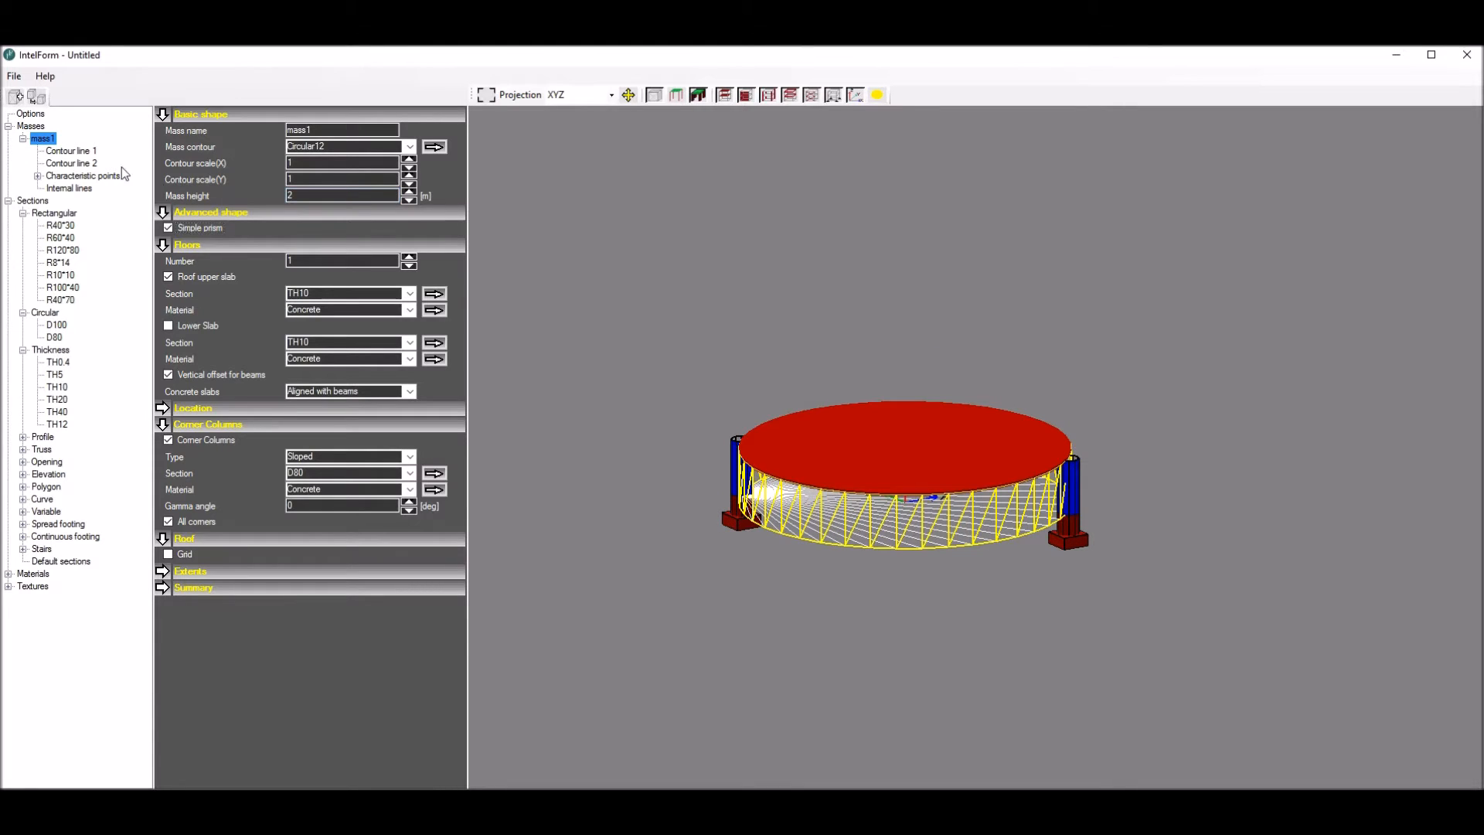
{"action": "left_click", "coordinate": [410, 294]}
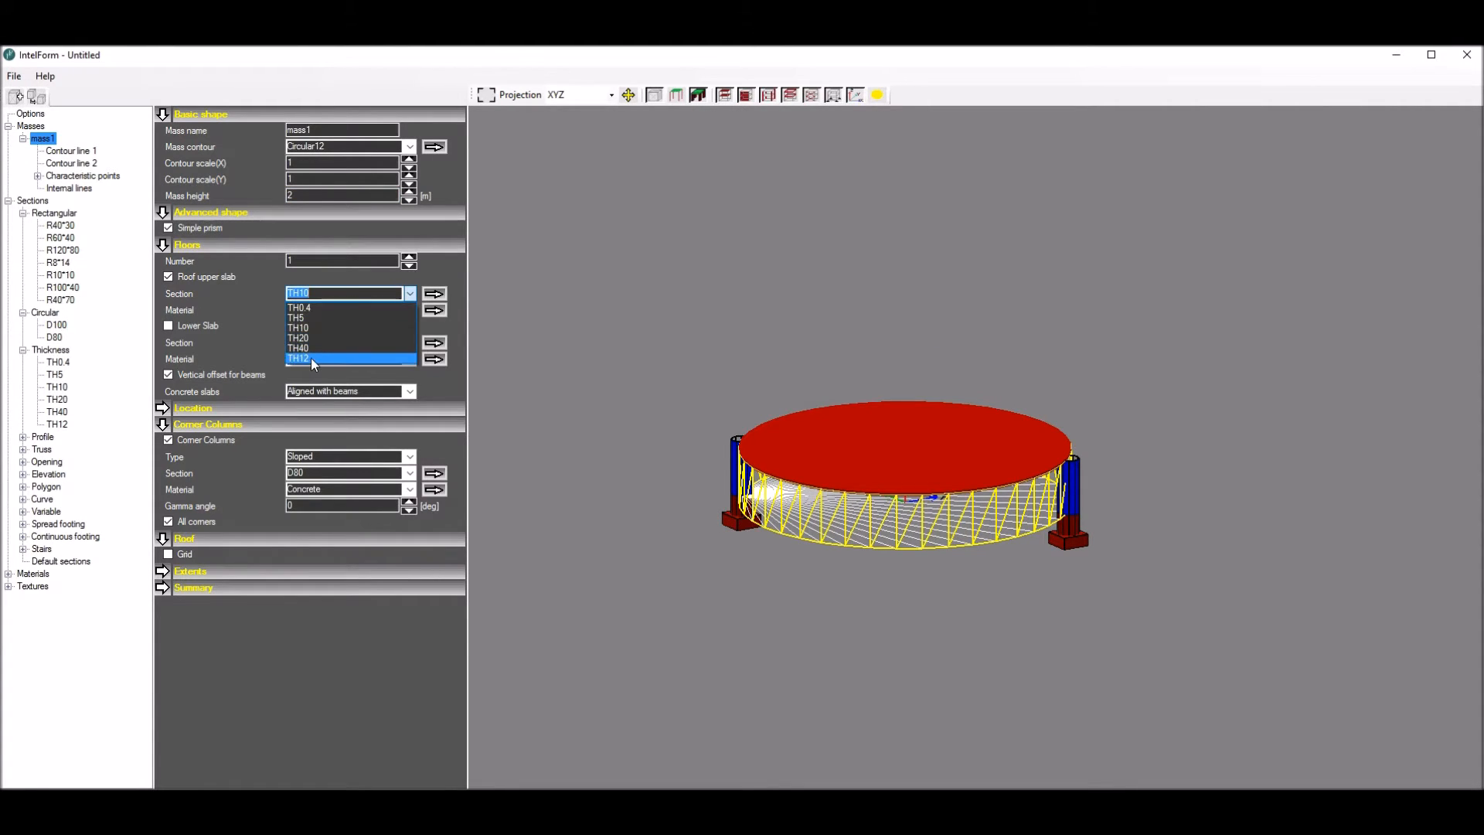
{"action": "left_click", "coordinate": [334, 357]}
Step: Add three middle columns with section D80 along each of contour lines 1 and 2
{"action": "left_click", "coordinate": [73, 152]}
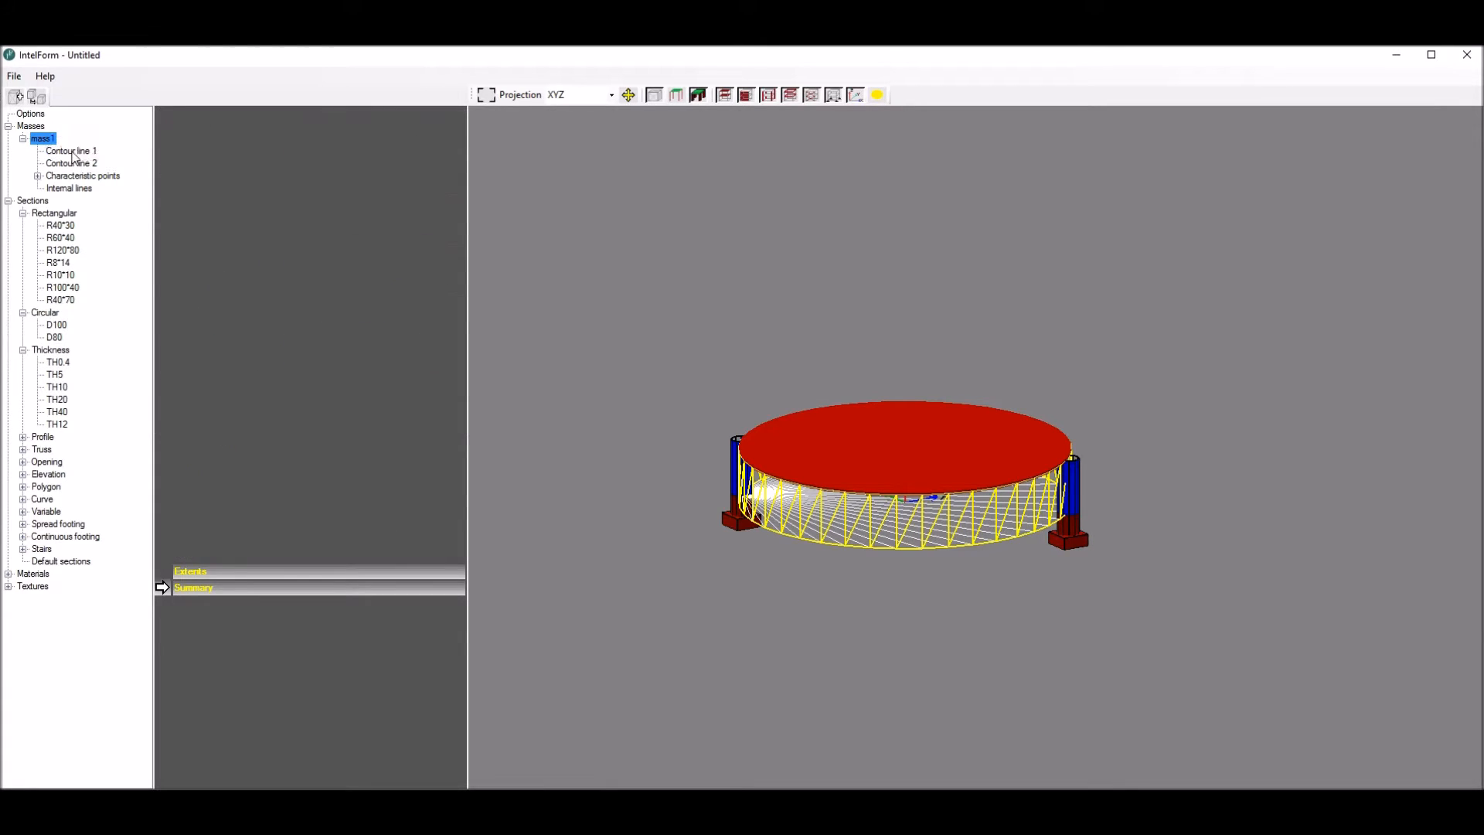
{"action": "left_click", "coordinate": [71, 164], "text": "ctrl"}
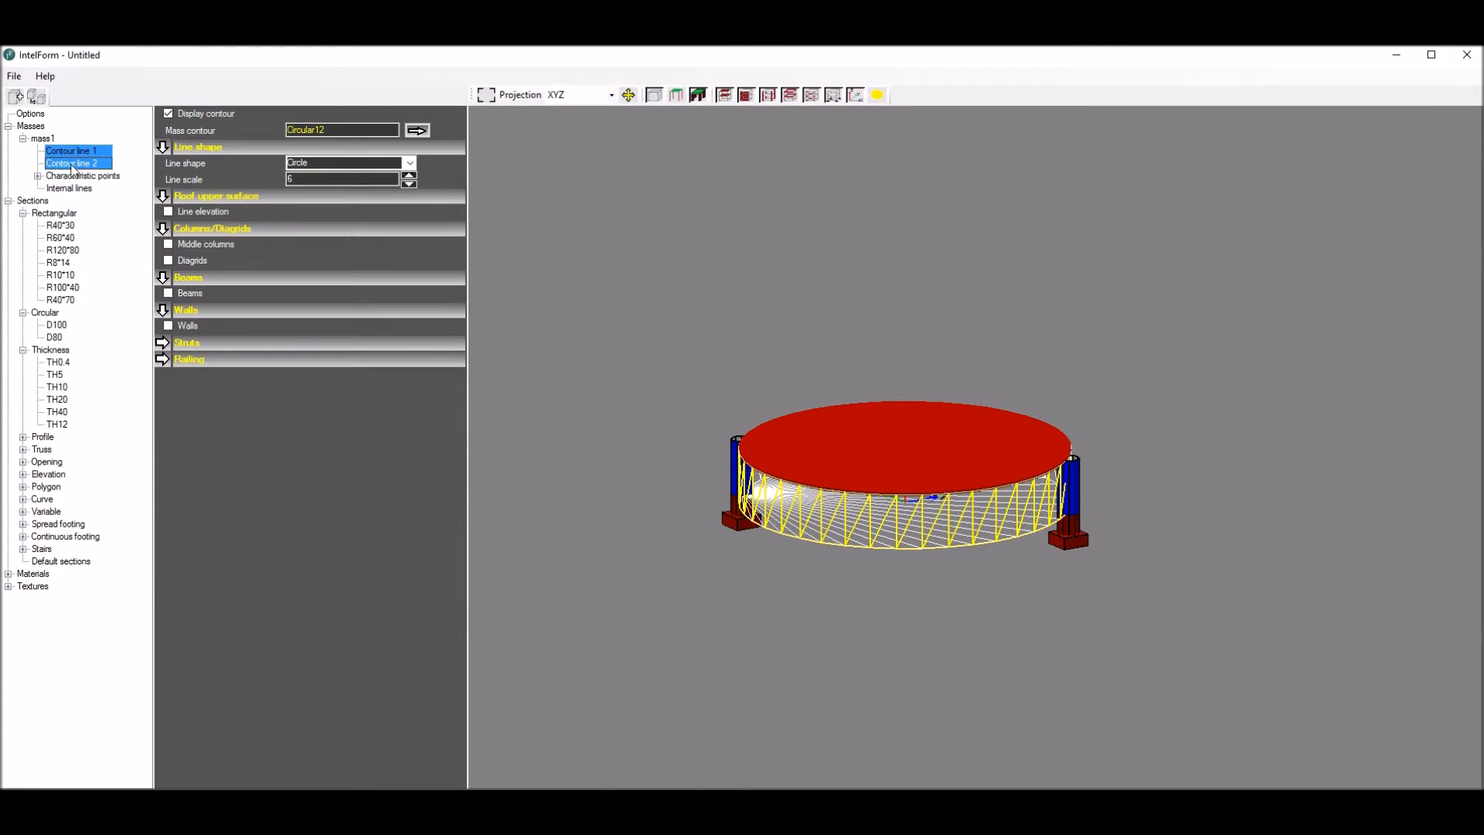
{"action": "left_click", "coordinate": [168, 245]}
{"action": "left_click", "coordinate": [409, 258]}
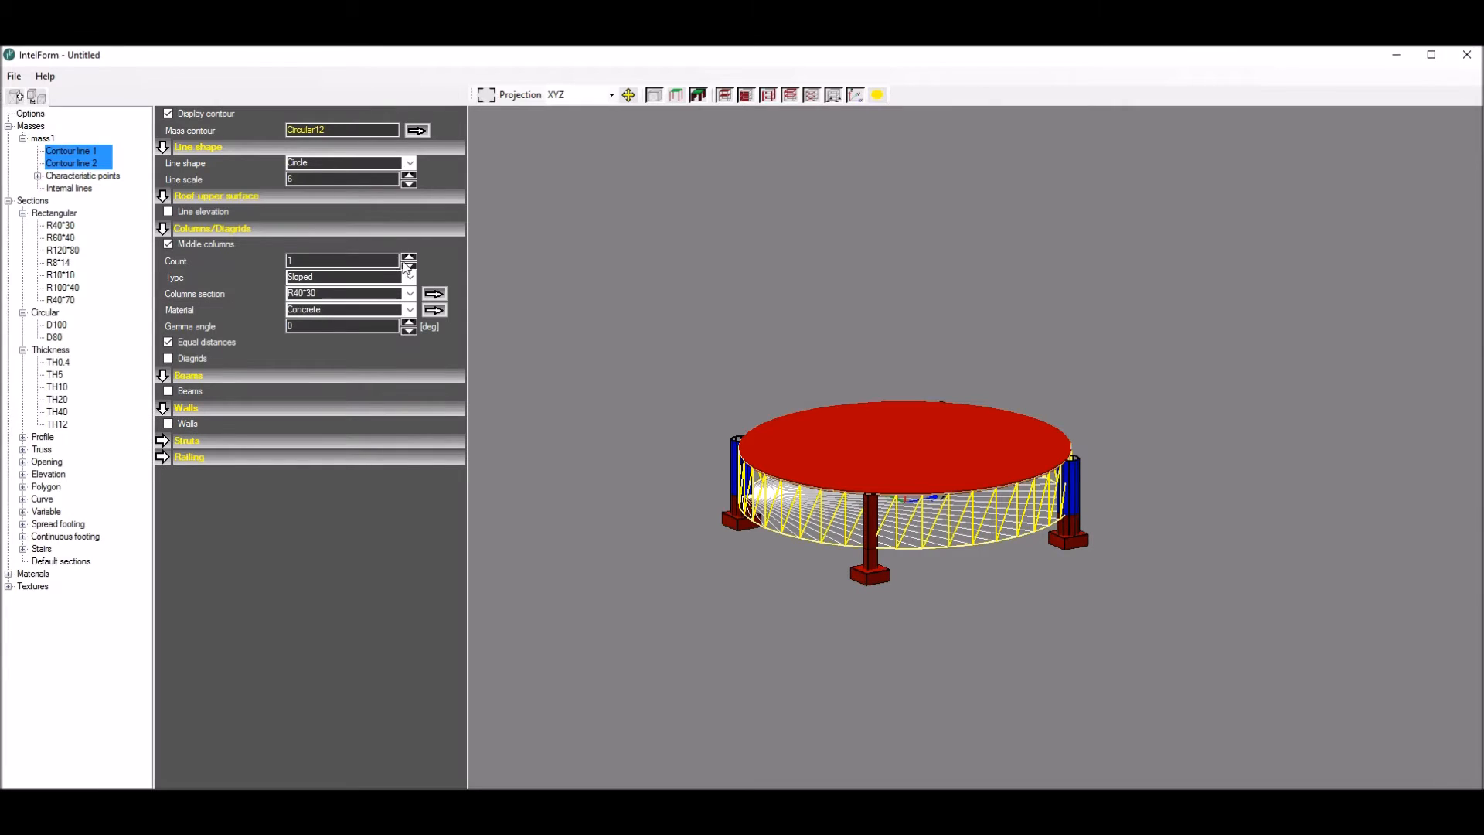
{"action": "left_click", "coordinate": [409, 257]}
{"action": "left_click", "coordinate": [406, 296]}
{"action": "left_click", "coordinate": [409, 294]}
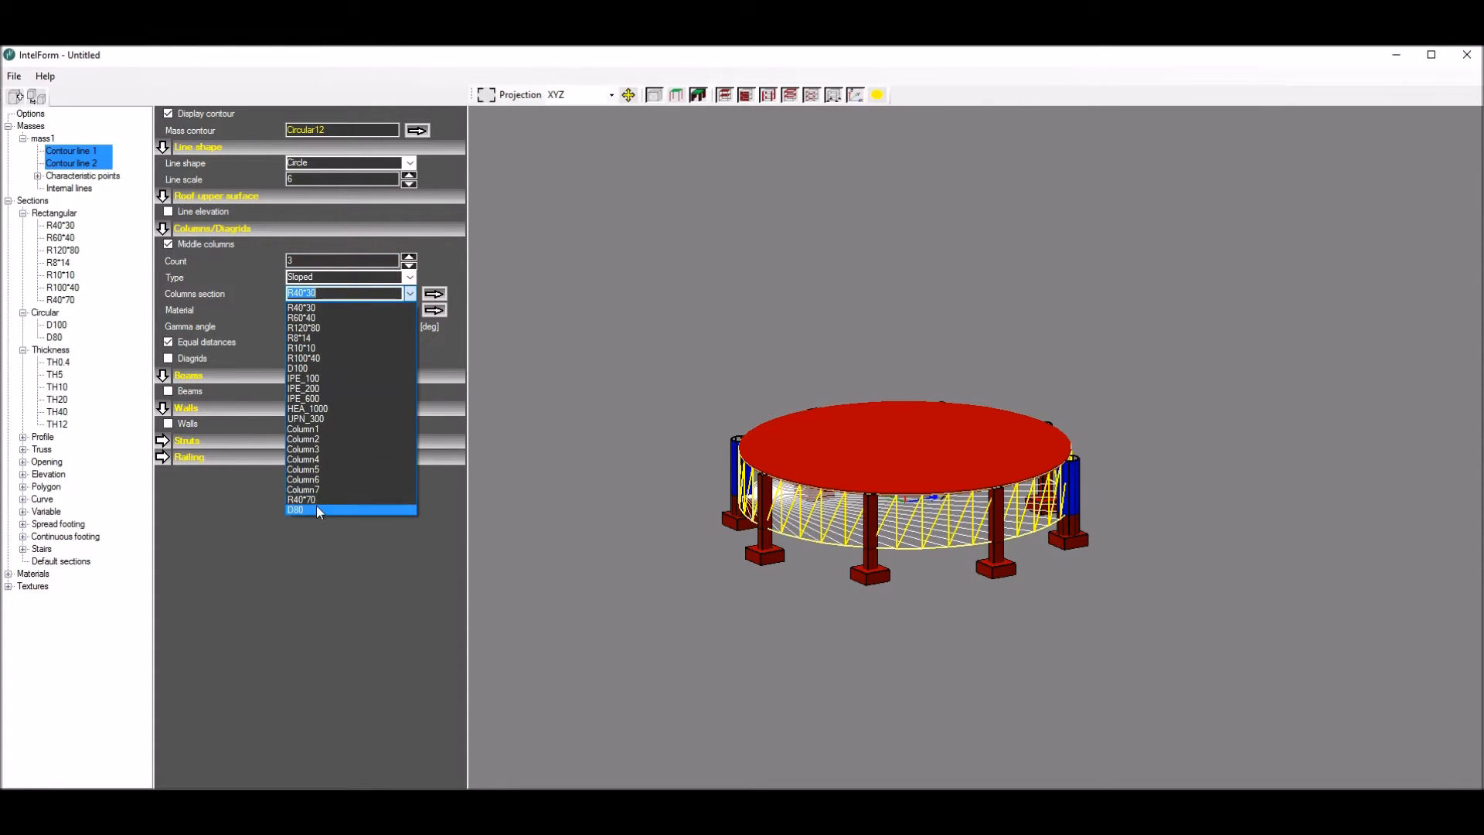
{"action": "left_click", "coordinate": [317, 509]}
{"action": "middle_click_drag", "start_coordinate": [690, 361], "coordinate": [715, 376]}
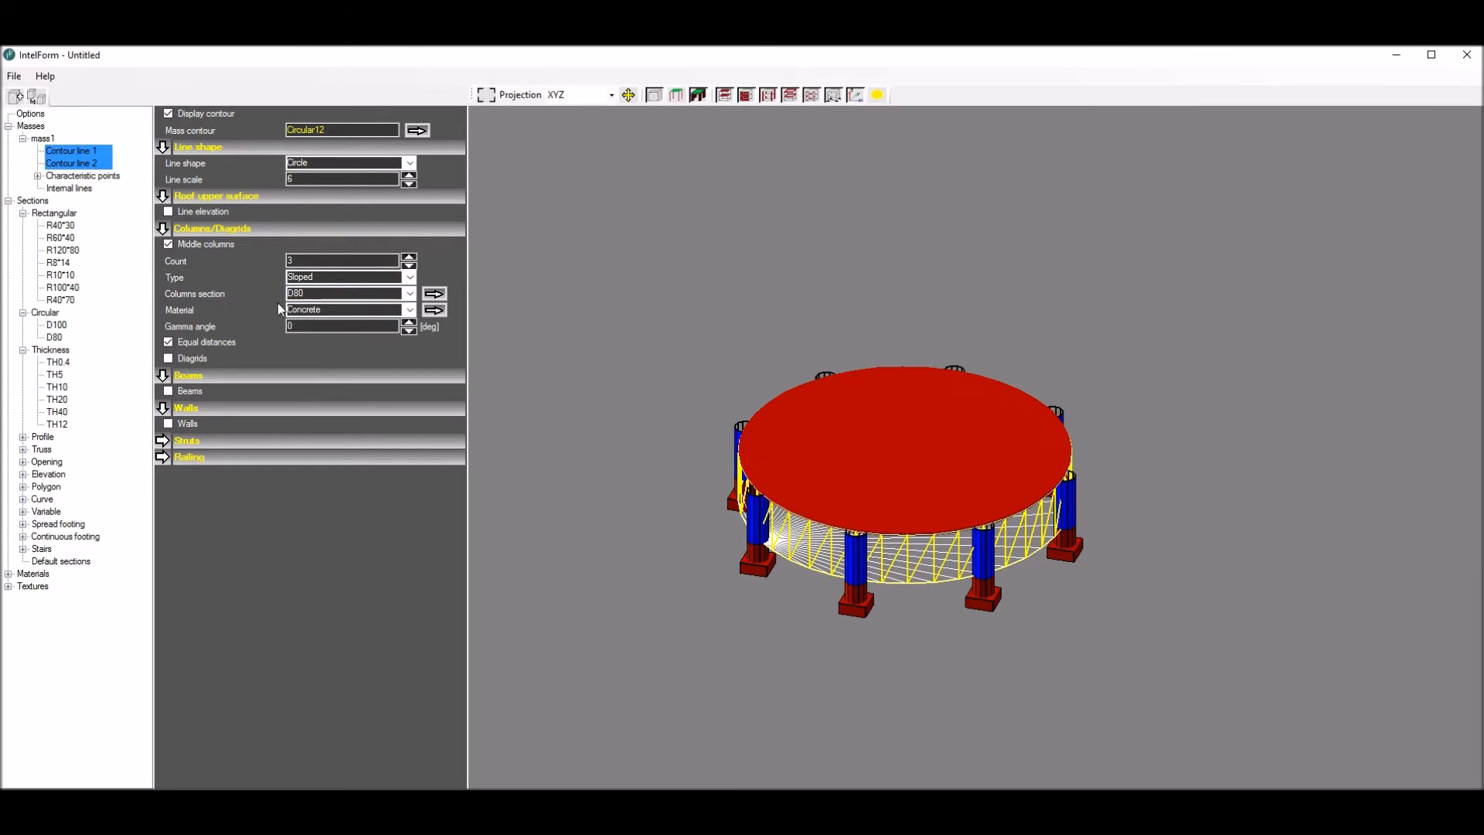
Step: Add a rectangular roof grid to mass1 with Axis offset, the contour excluded, and R40*70 beams in both X and Y
{"action": "left_click", "coordinate": [37, 138]}
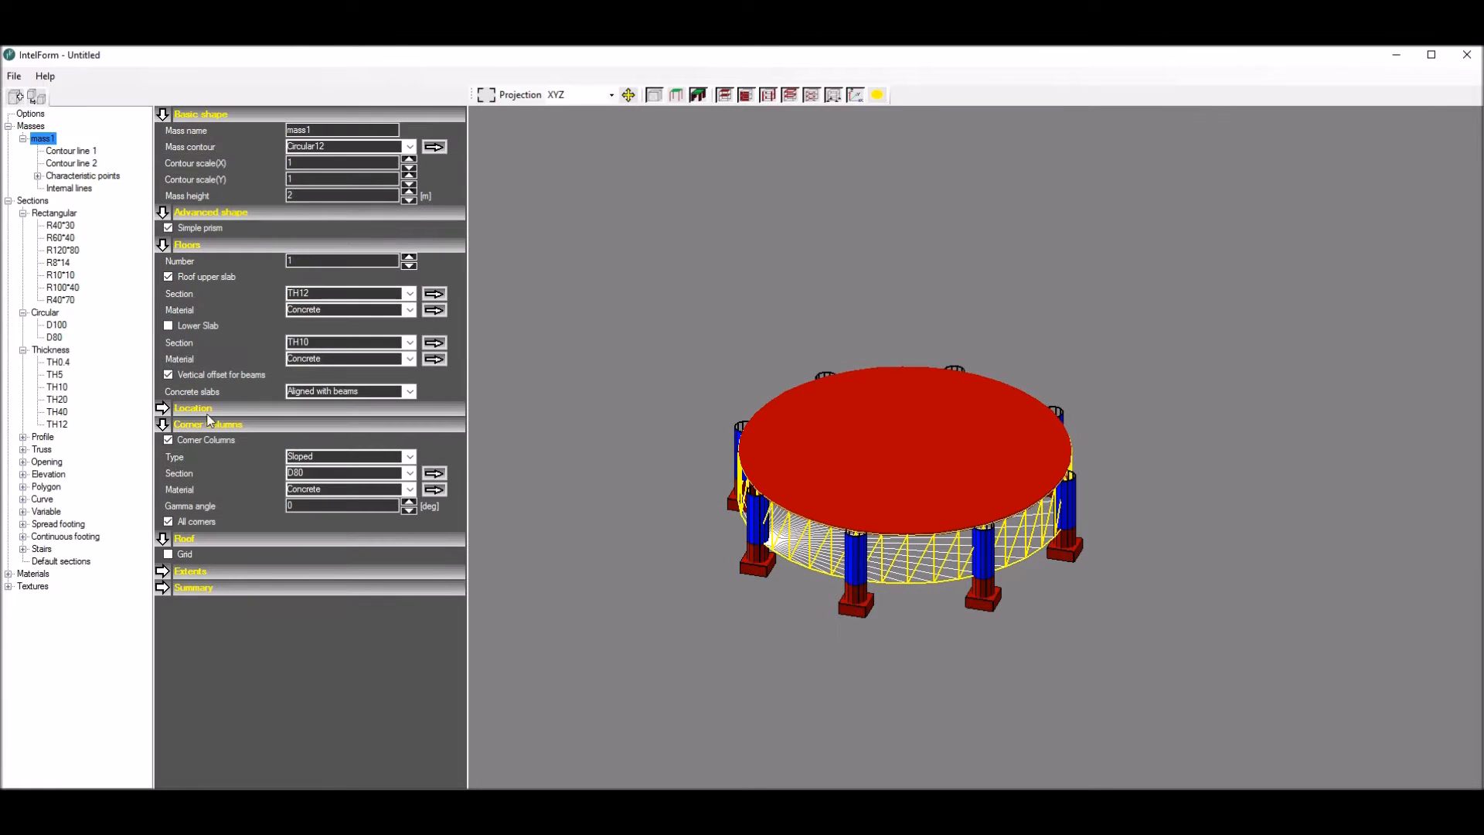
{"action": "left_click", "coordinate": [169, 555]}
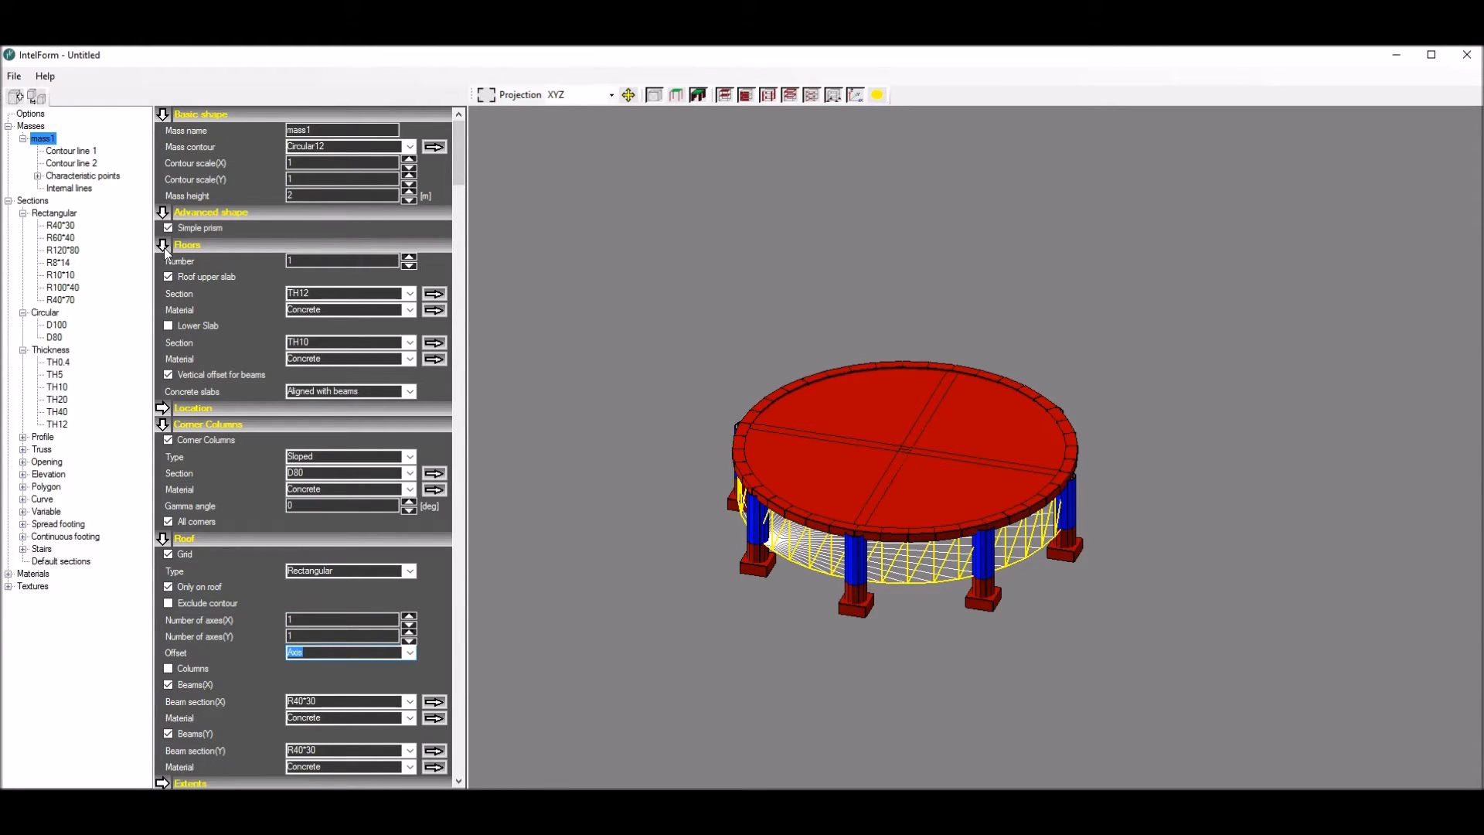
{"action": "left_click", "coordinate": [162, 425]}
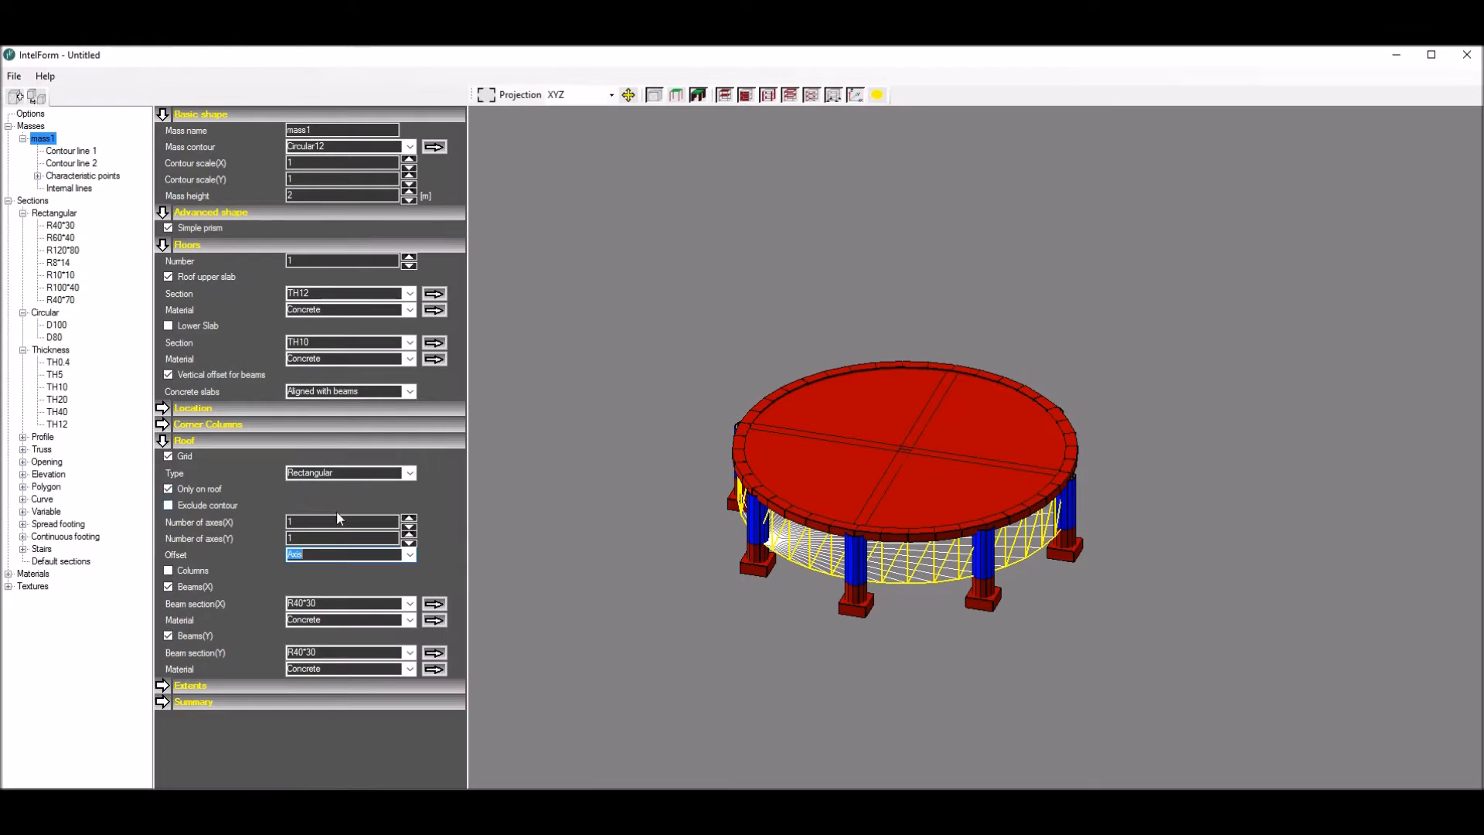
{"action": "left_click", "coordinate": [410, 603]}
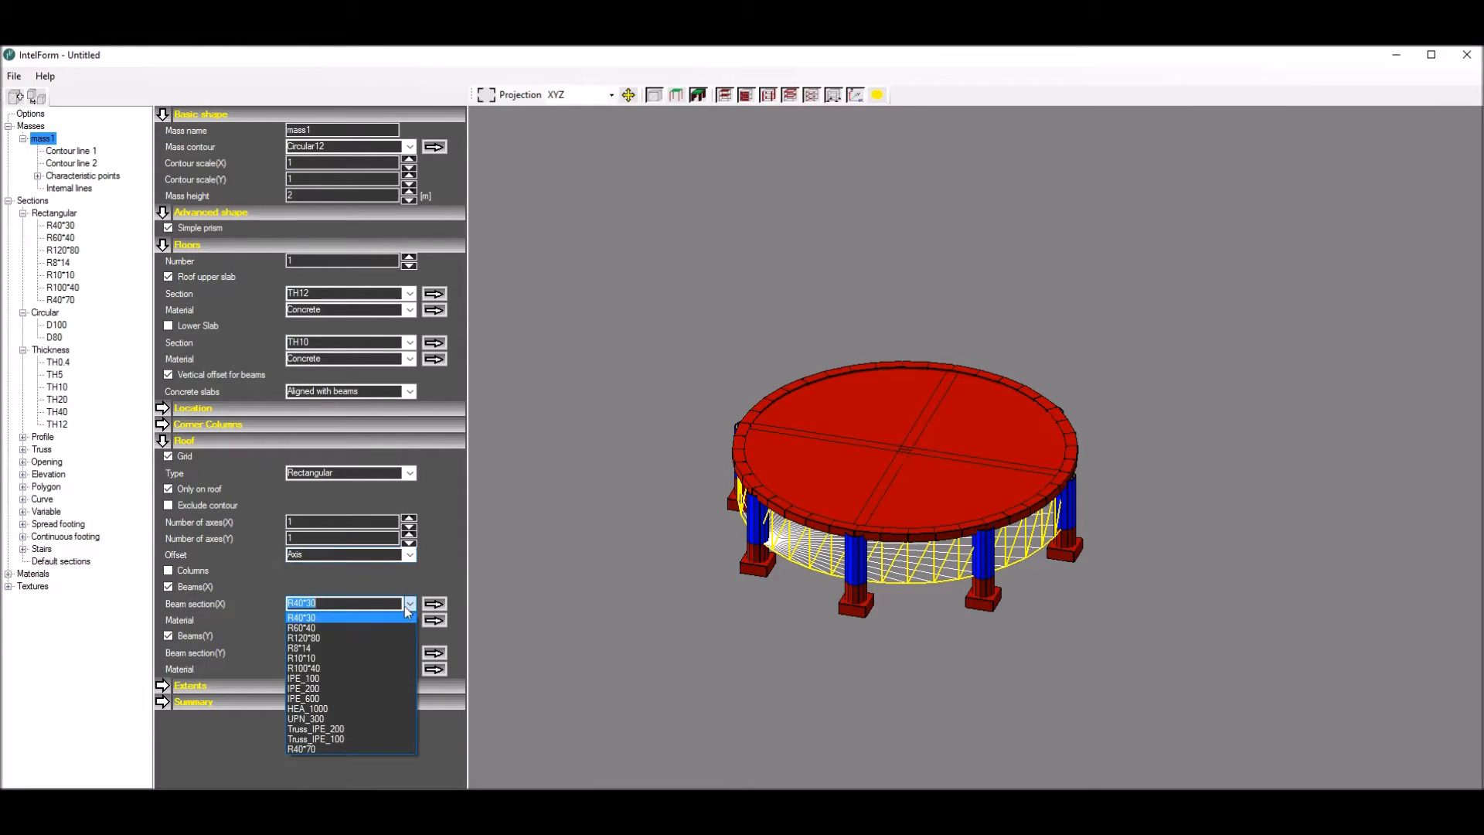
{"action": "left_click", "coordinate": [312, 749]}
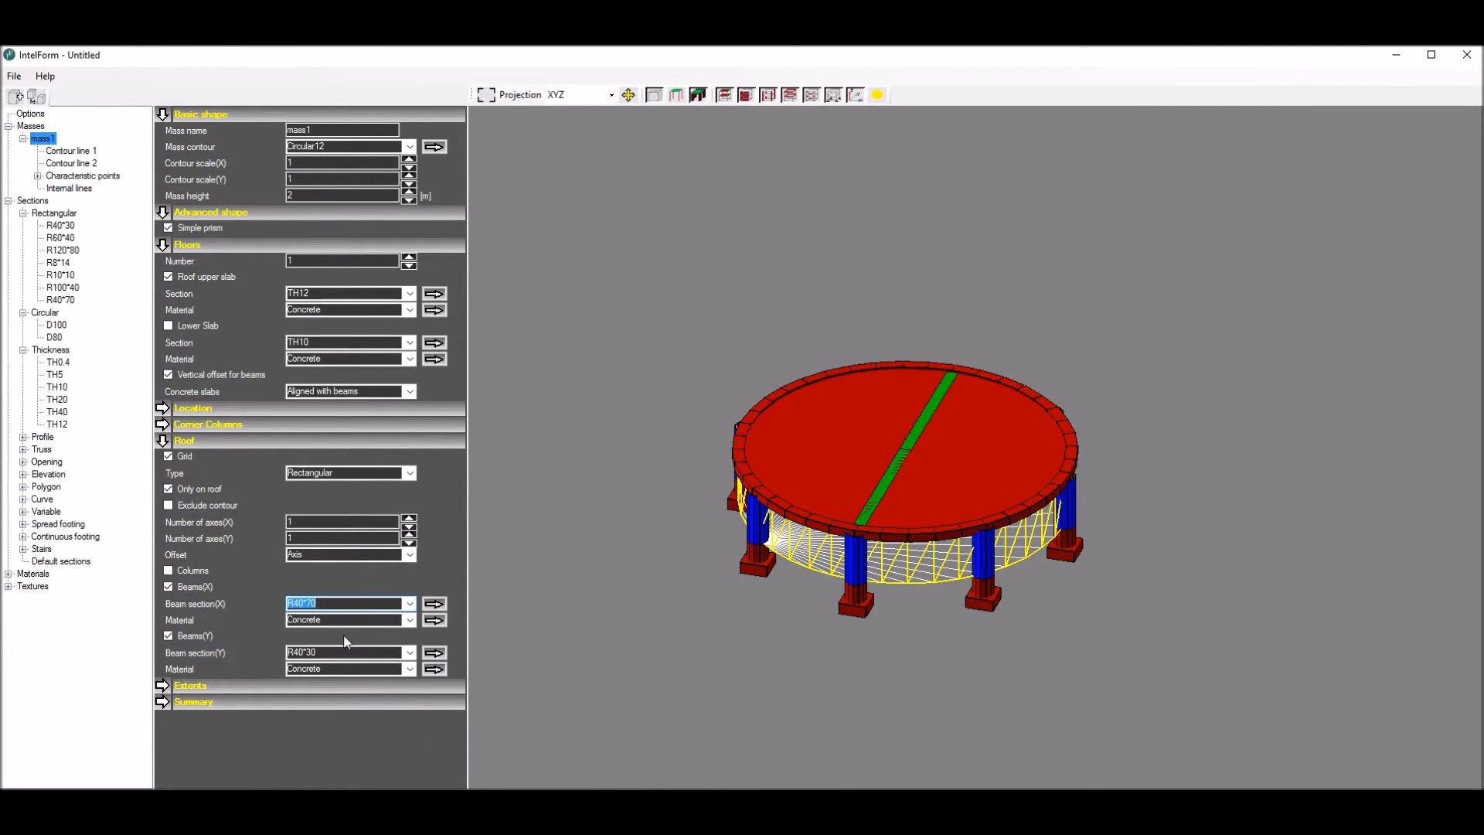
{"action": "left_click", "coordinate": [168, 505]}
{"action": "left_click", "coordinate": [410, 652]}
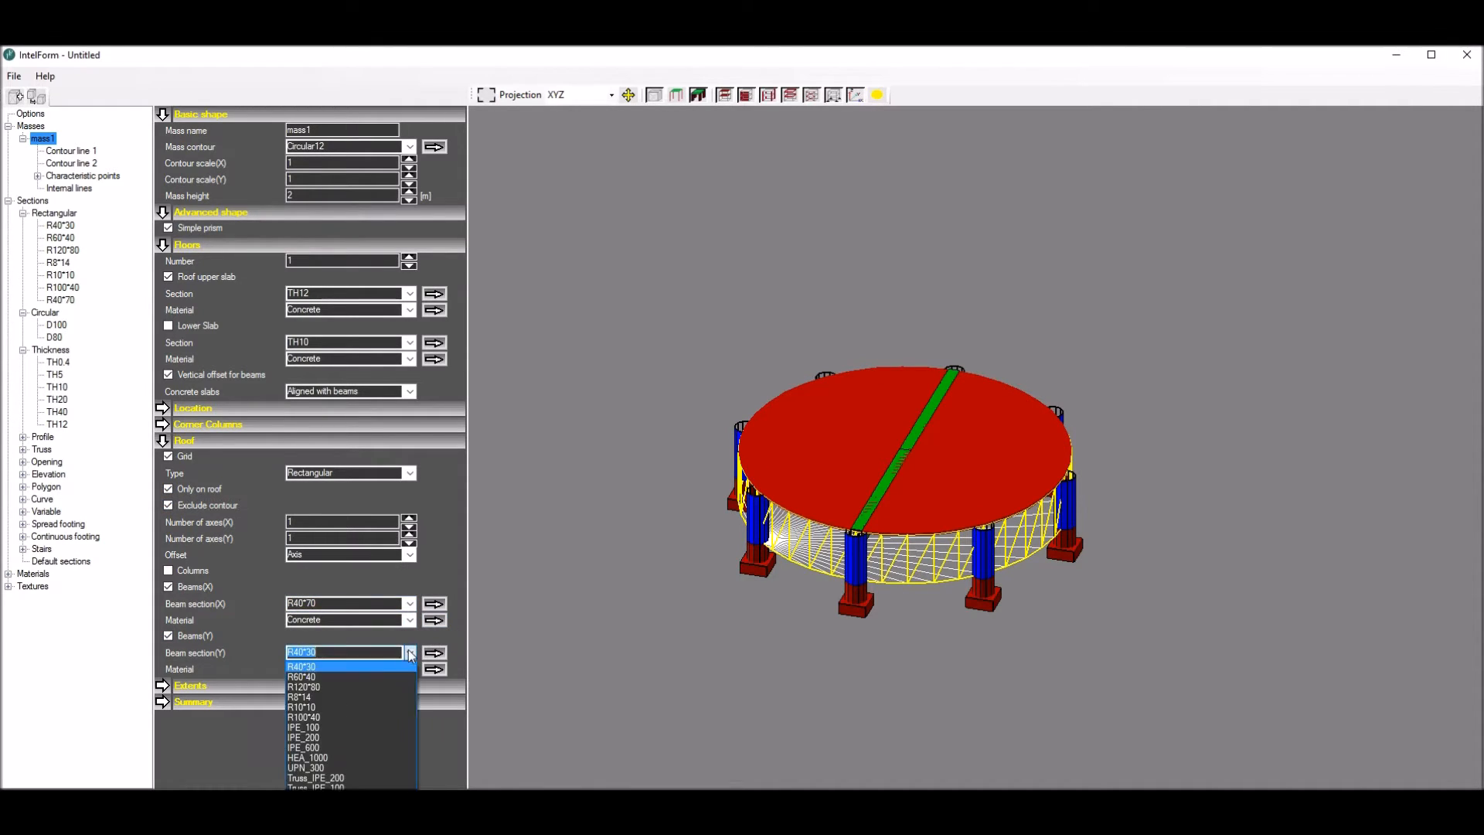
{"action": "left_click", "coordinate": [305, 798]}
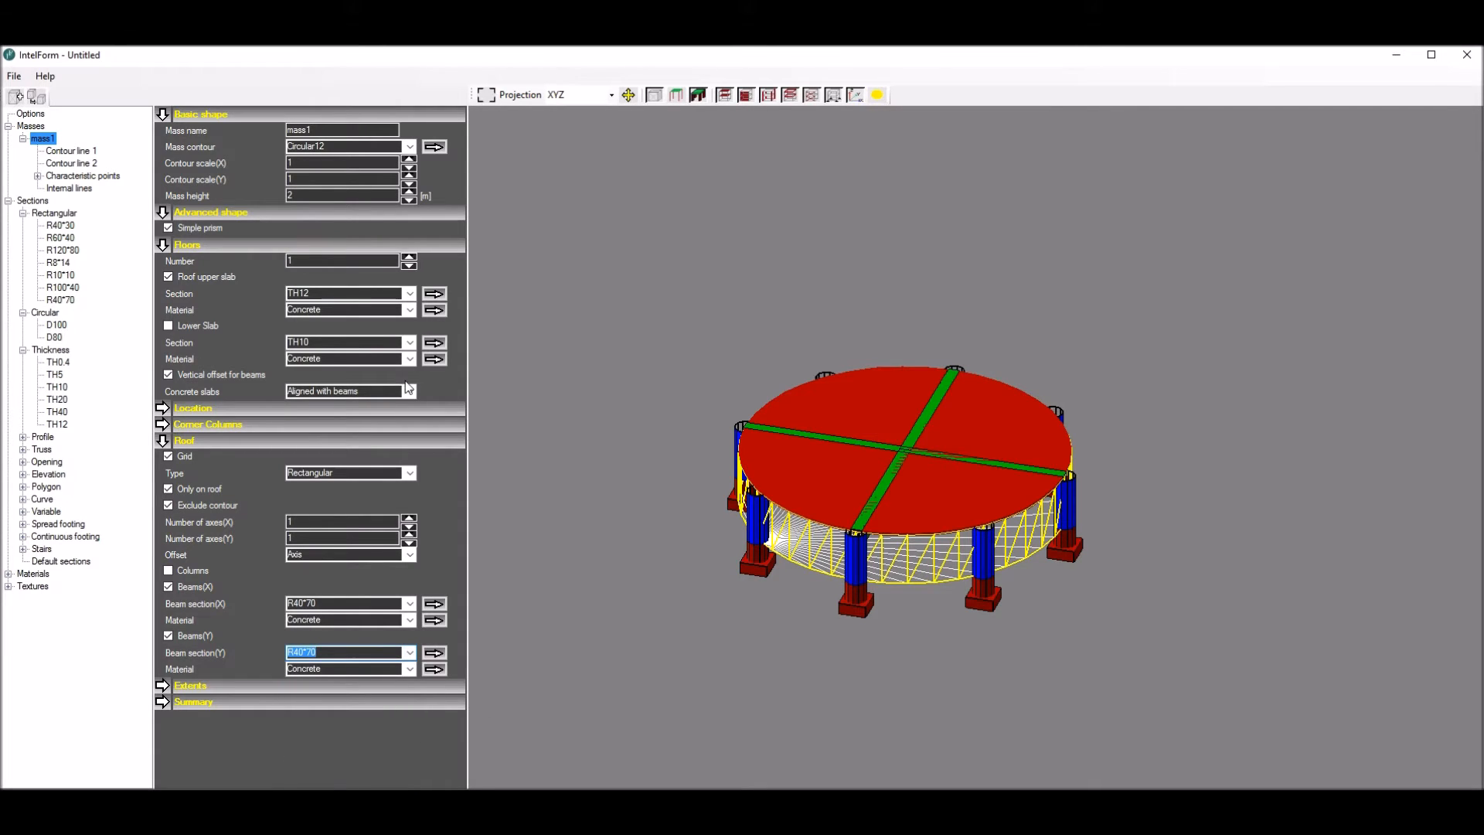
Step: Add perimeter beams with section R40*70 along contour lines 1 and 2
{"action": "left_click", "coordinate": [77, 150]}
{"action": "left_click", "coordinate": [78, 163], "text": "ctrl"}
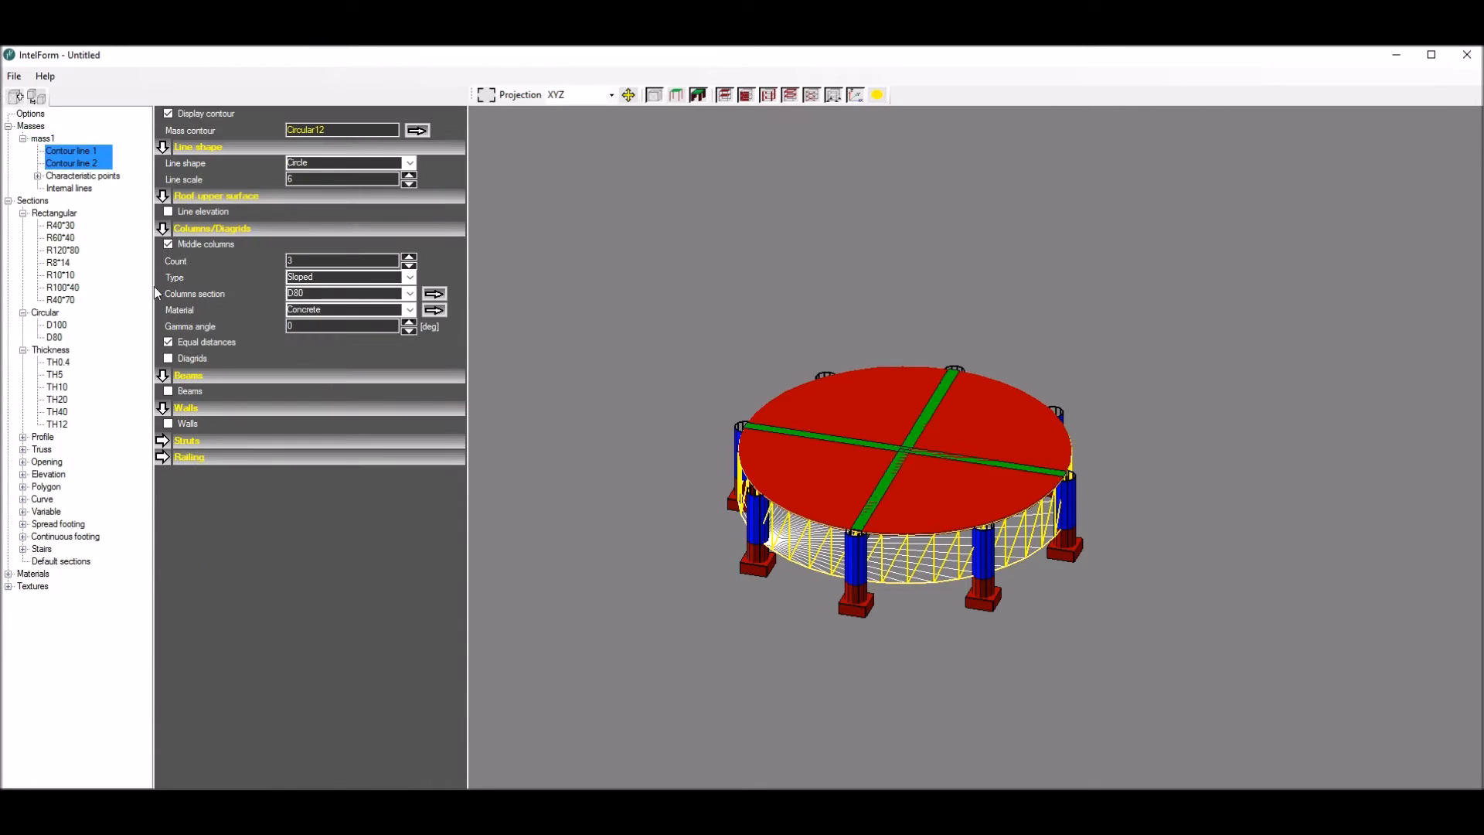
{"action": "left_click", "coordinate": [169, 391]}
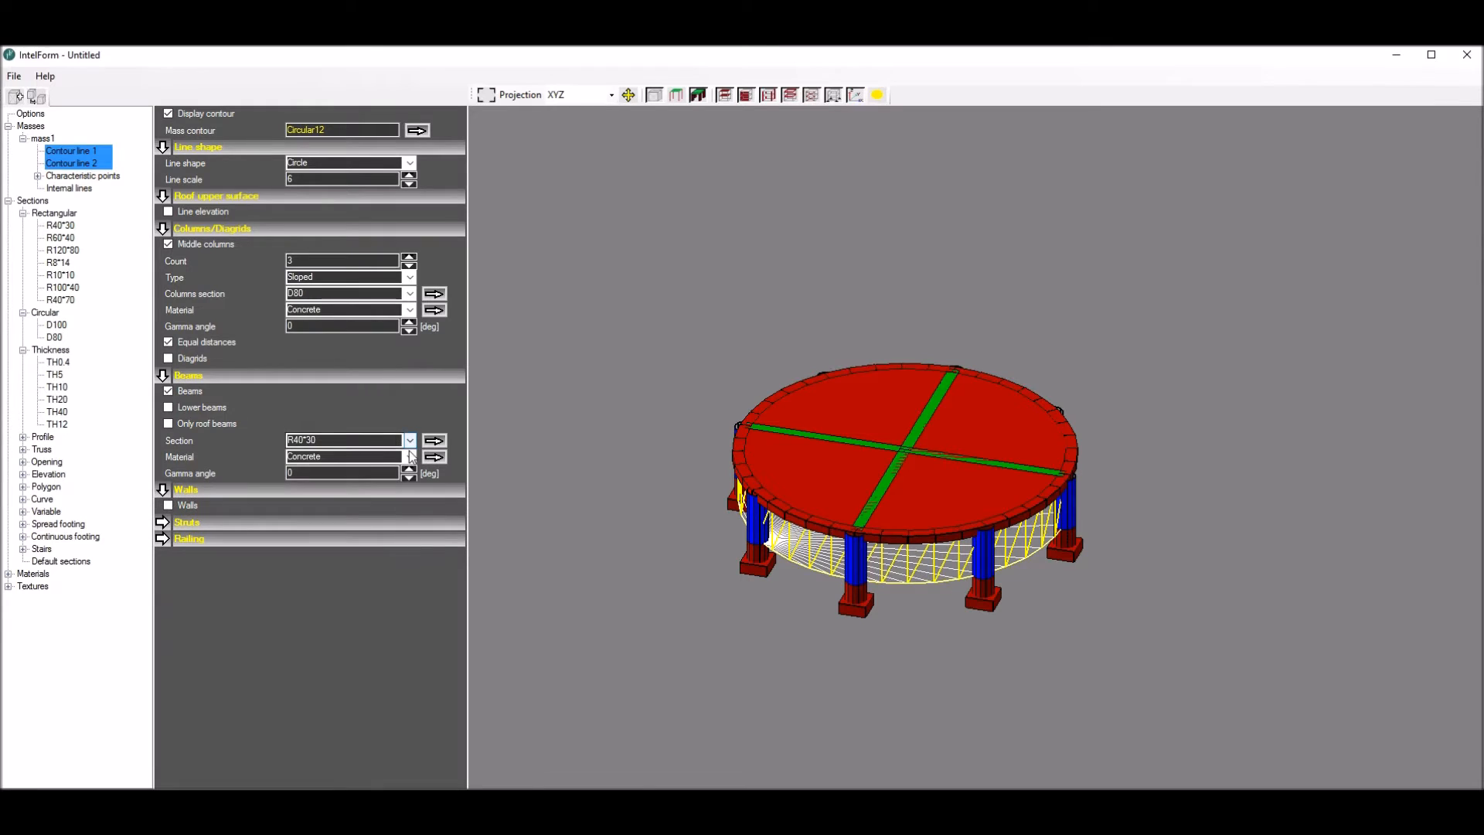
{"action": "left_click", "coordinate": [409, 439]}
{"action": "left_click", "coordinate": [345, 586]}
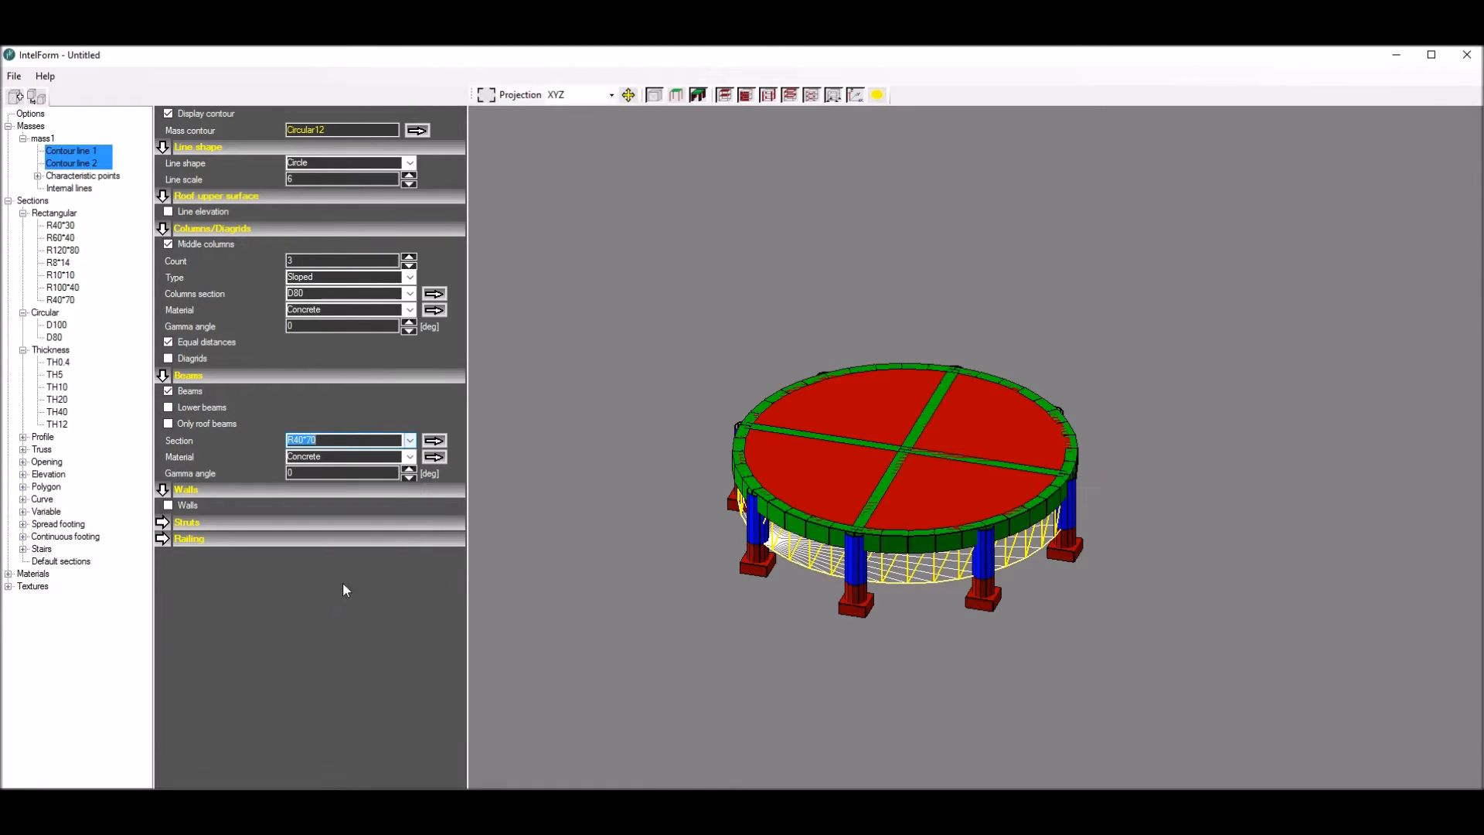
Step: Turn off the vertical offset for beams in mass1, keeping the hint display enabled
{"action": "left_click", "coordinate": [44, 138]}
{"action": "left_click", "coordinate": [170, 375]}
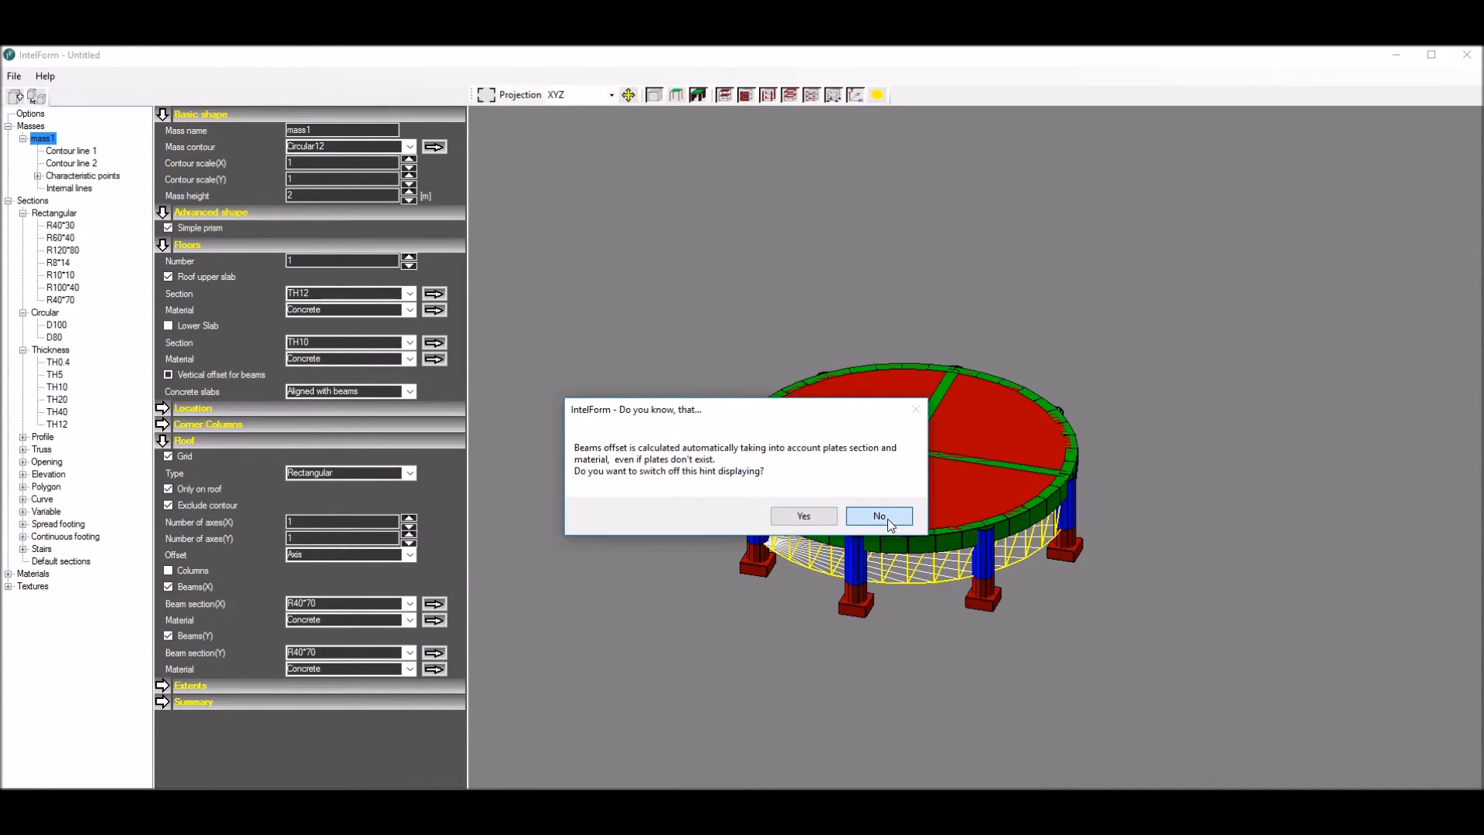
{"action": "left_click", "coordinate": [889, 522]}
{"action": "left_click_drag", "start_coordinate": [549, 394], "coordinate": [699, 341]}
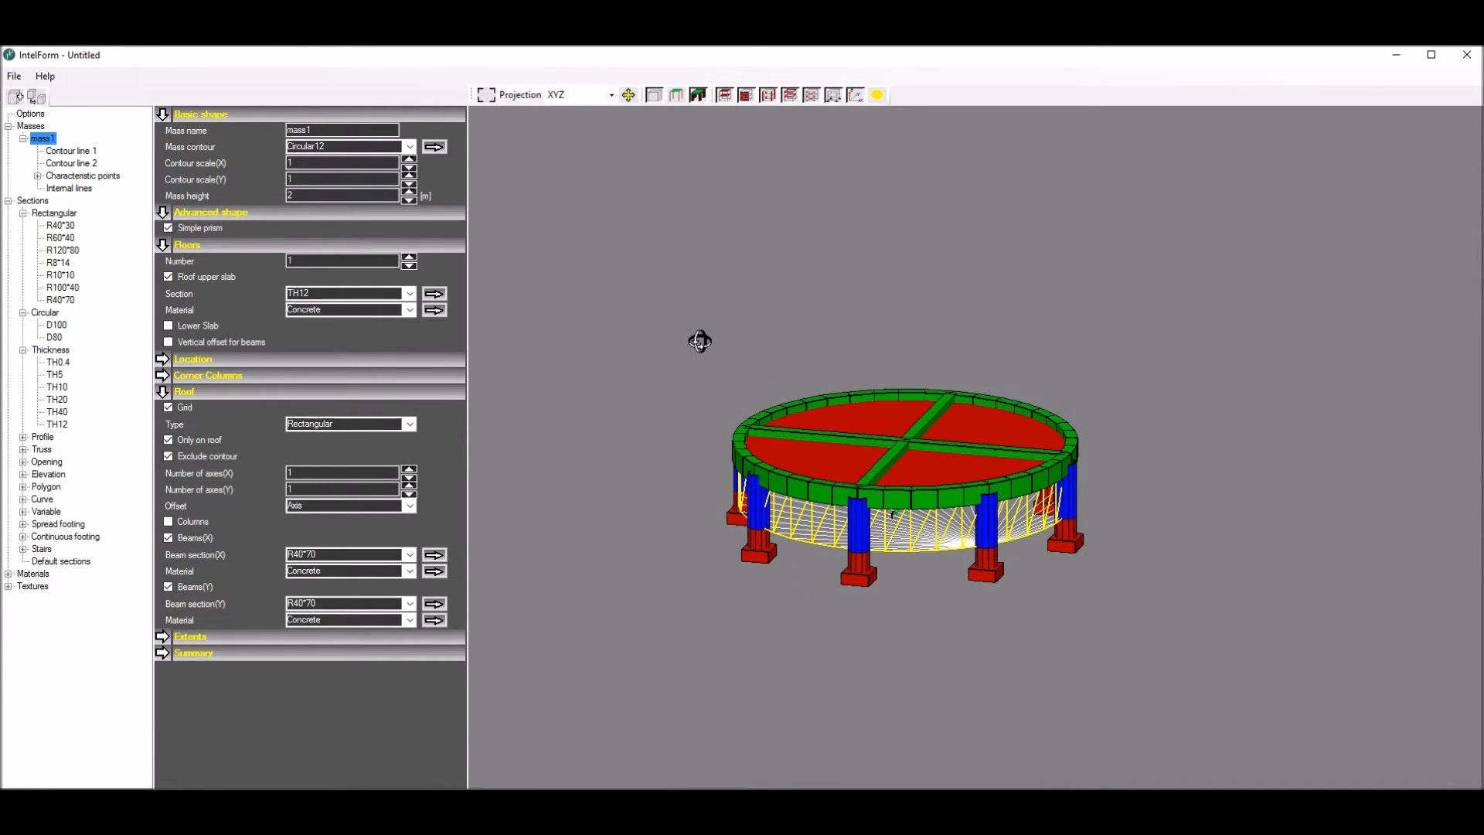
Step: Duplicate mass1 and align the copy vertically to mass1 with the Top-Up type
{"action": "left_click", "coordinate": [34, 97]}
{"action": "left_click", "coordinate": [677, 504]}
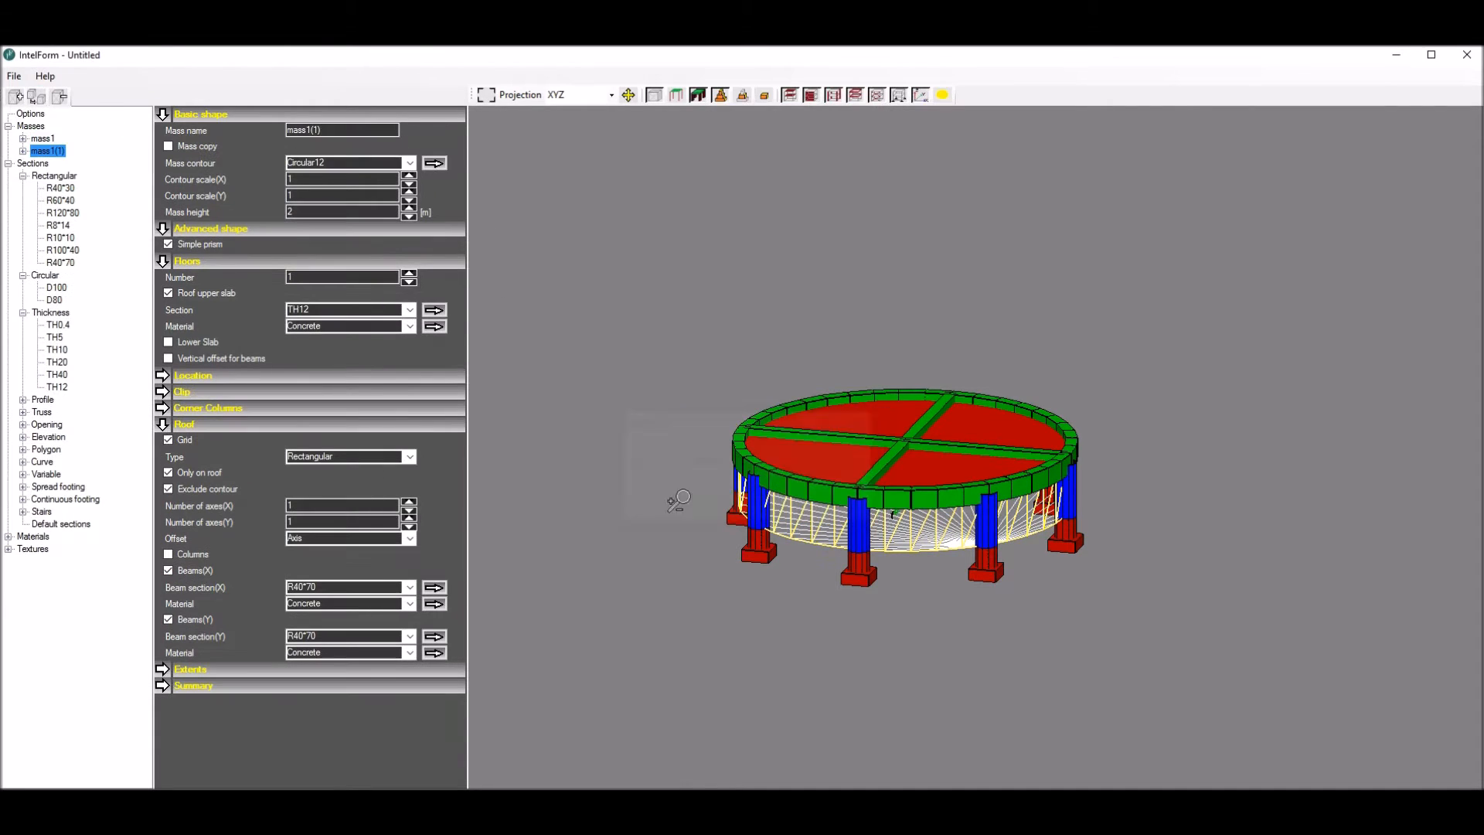
{"action": "left_click", "coordinate": [174, 375]}
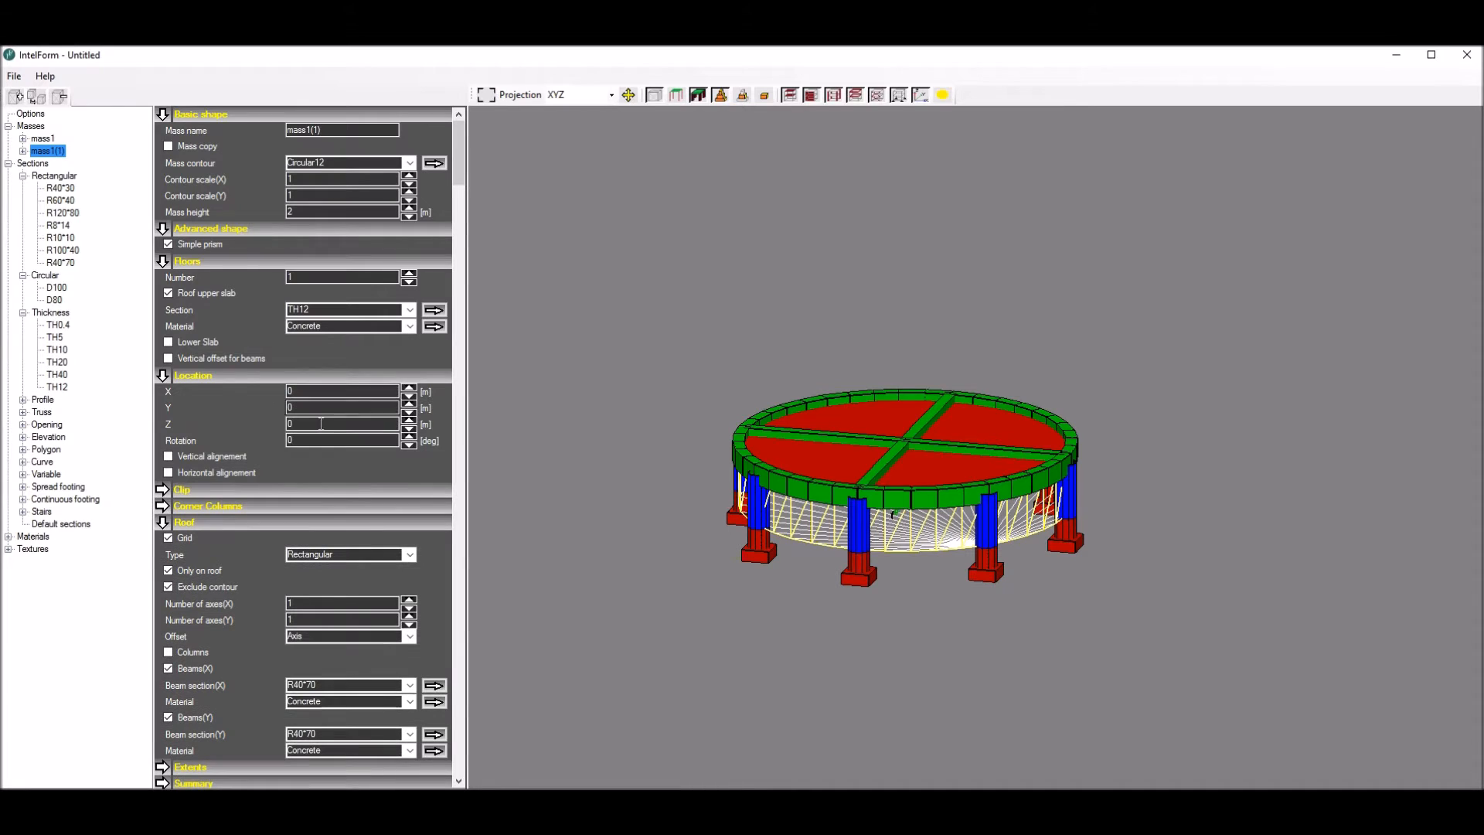
{"action": "left_click", "coordinate": [169, 458]}
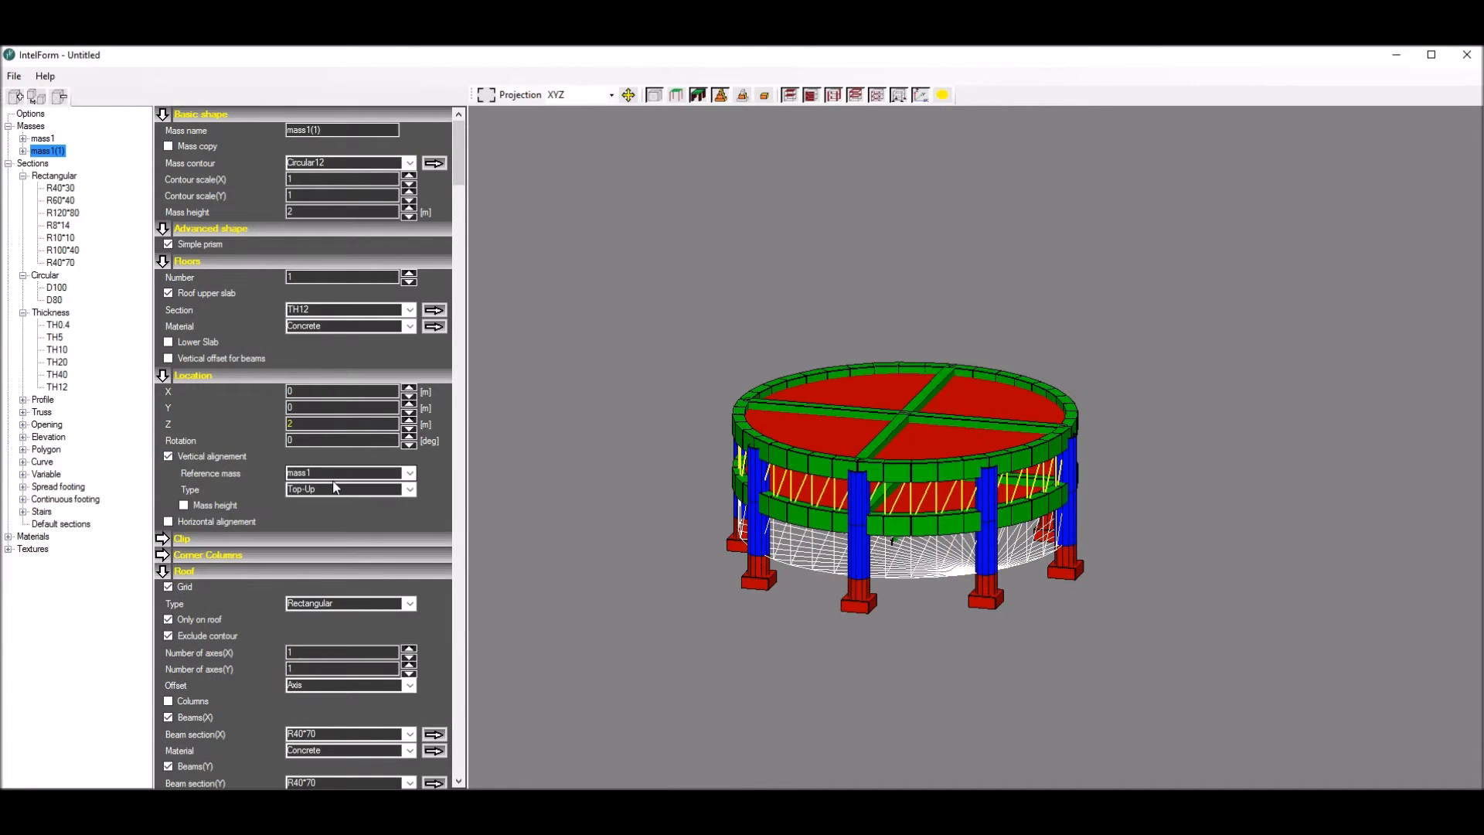
Step: Set the height of mass1(1) to 5 m and duplicate the mass together with its structure
{"action": "left_click_drag", "start_coordinate": [306, 211], "coordinate": [234, 204]}
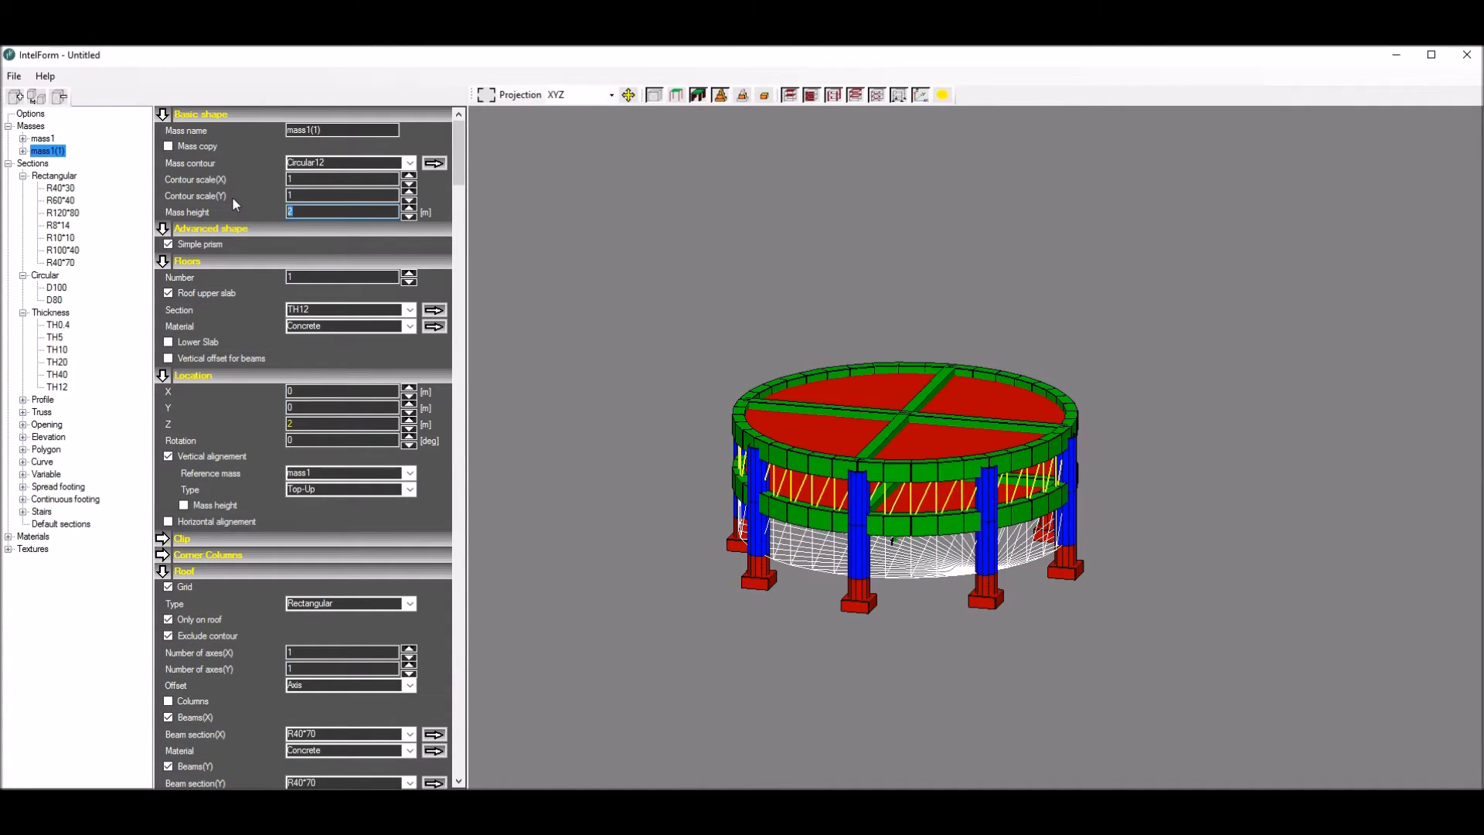
{"action": "key", "text": "Return"}
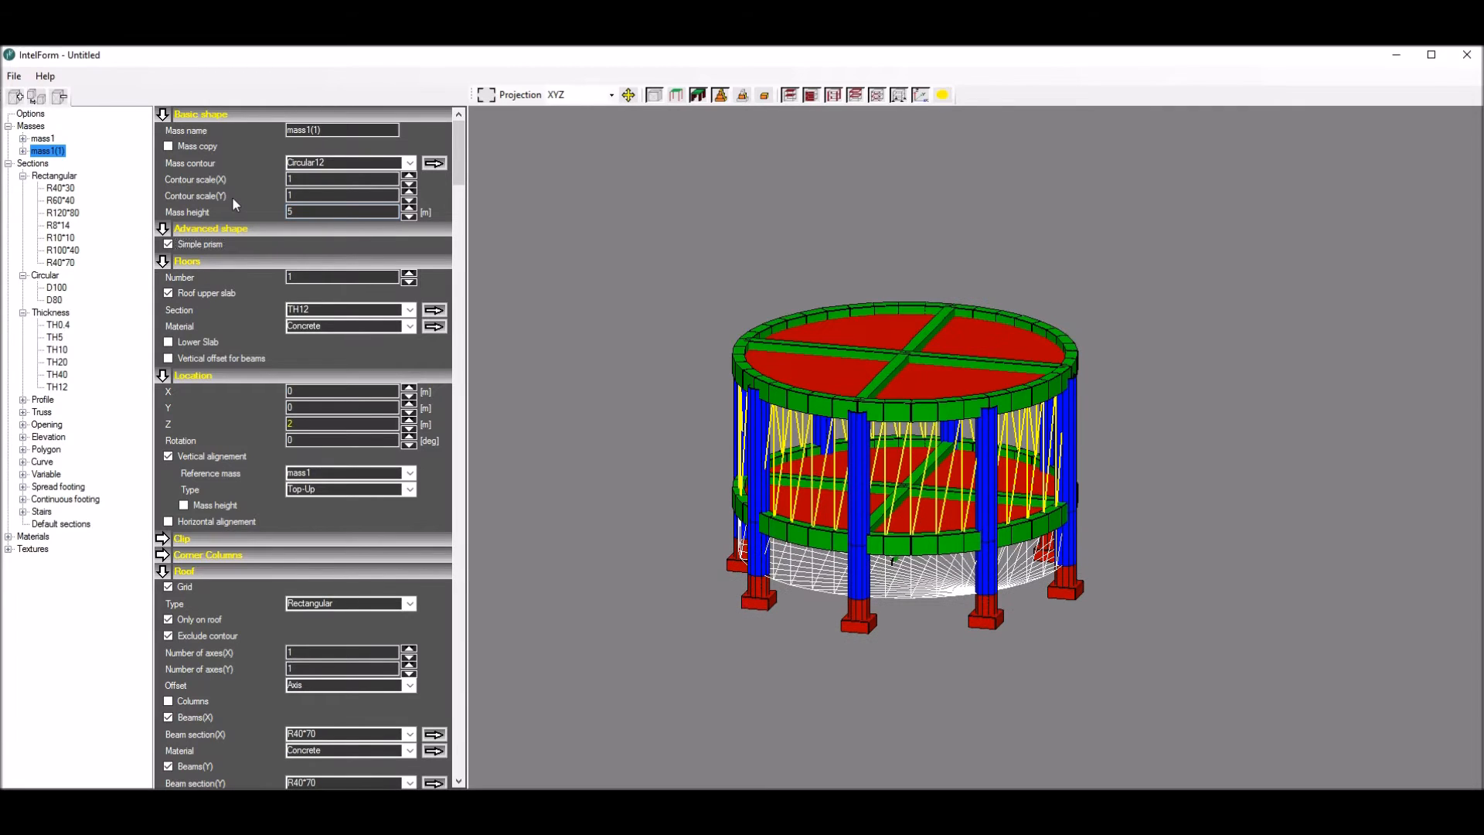
{"action": "left_click", "coordinate": [35, 98]}
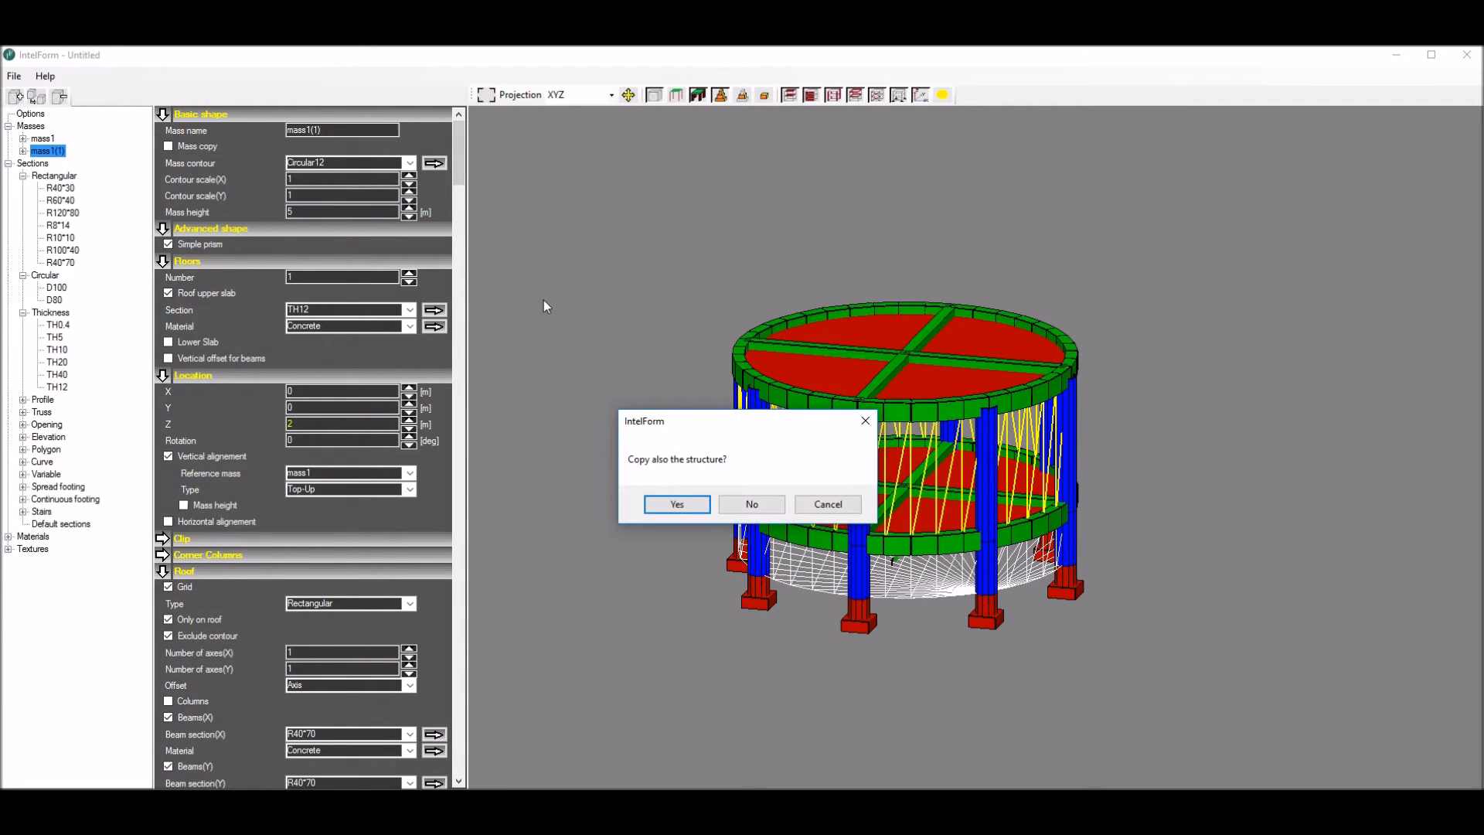
{"action": "left_click", "coordinate": [670, 504]}
Step: Use mass1(1) as the vertical alignment reference for the new copy and remove the copy's roof upper slab
{"action": "left_click", "coordinate": [412, 472]}
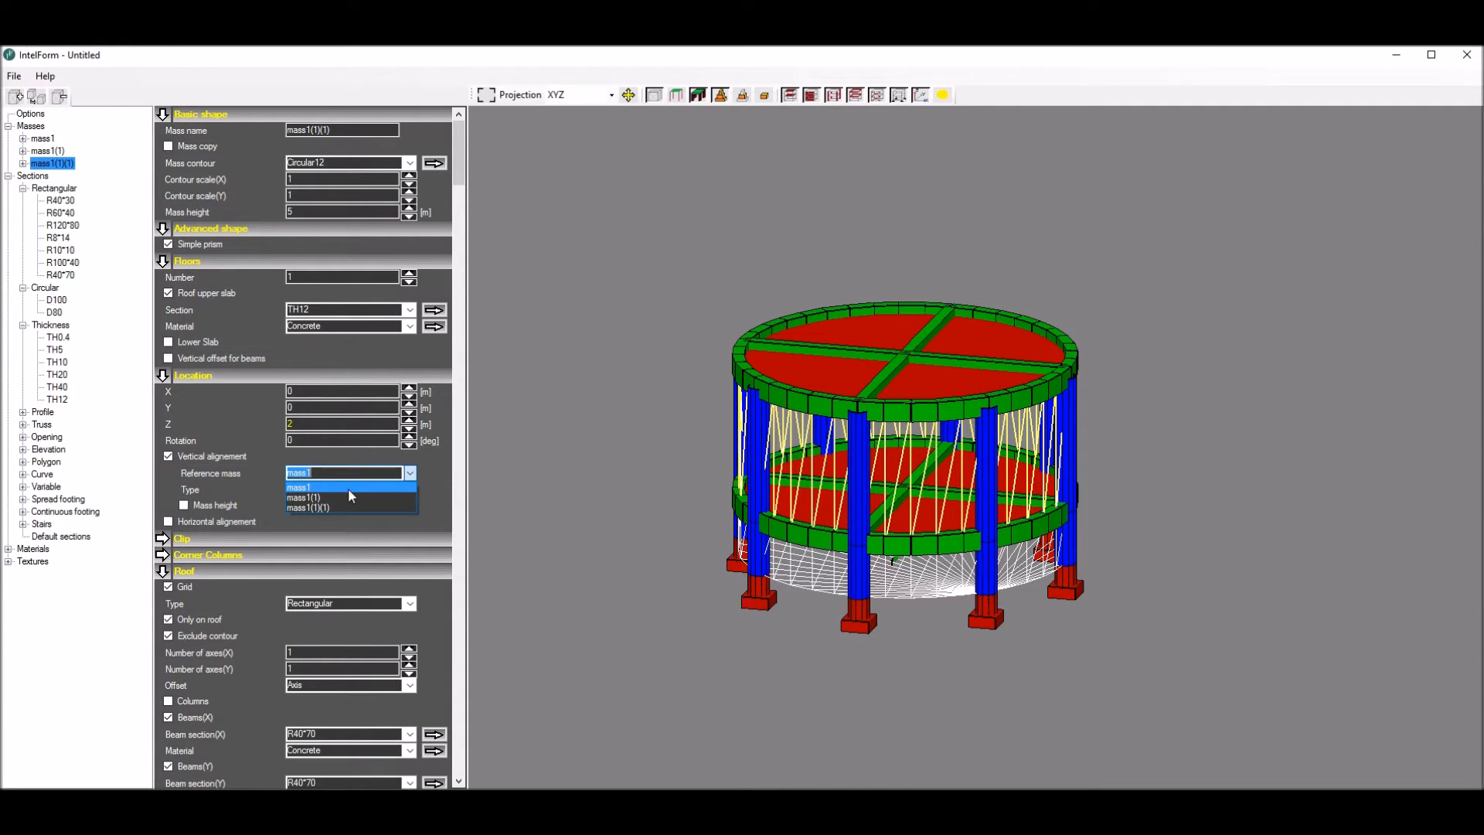
{"action": "left_click", "coordinate": [337, 497]}
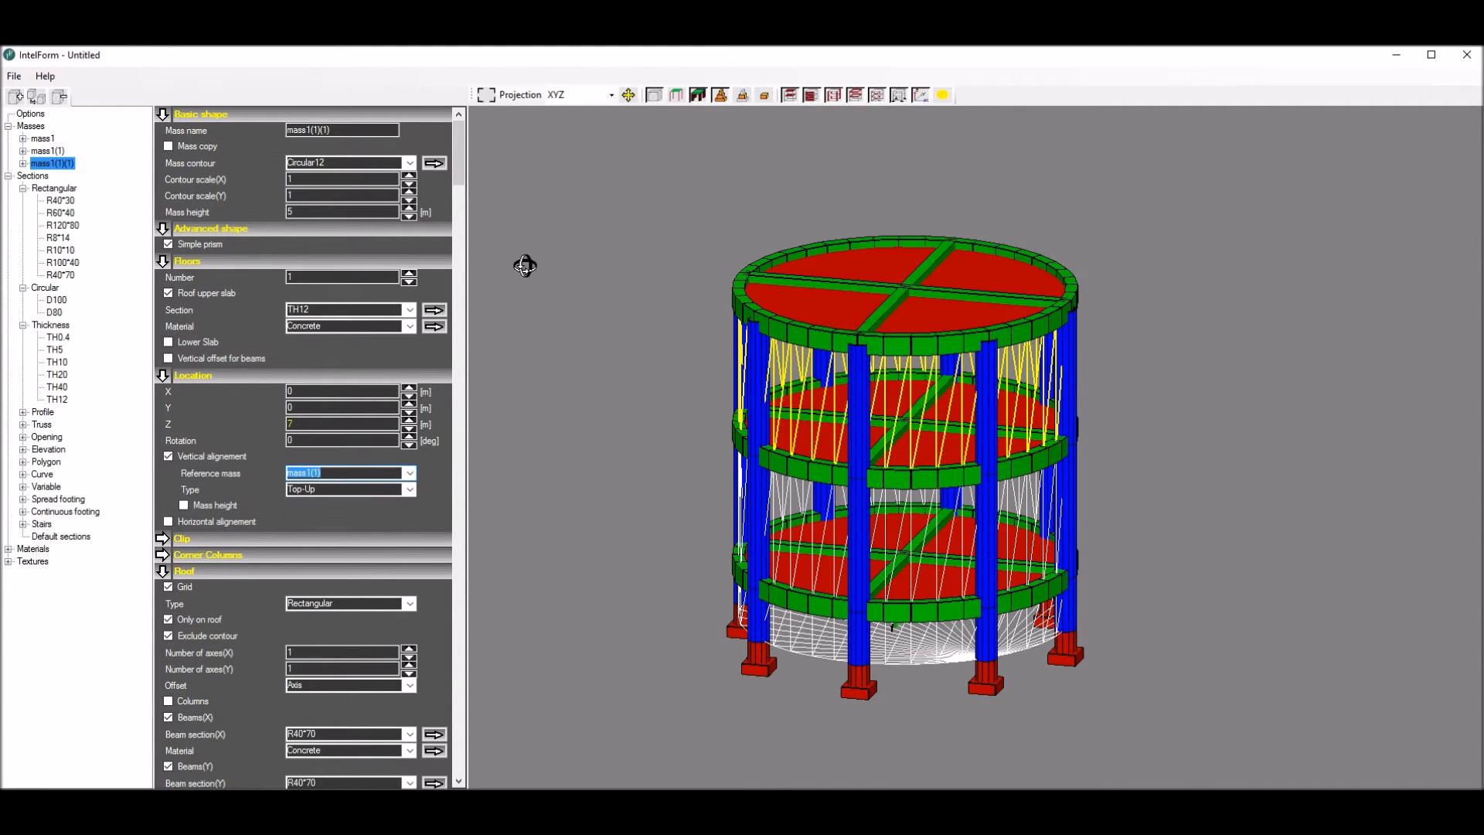
{"action": "left_click", "coordinate": [169, 292]}
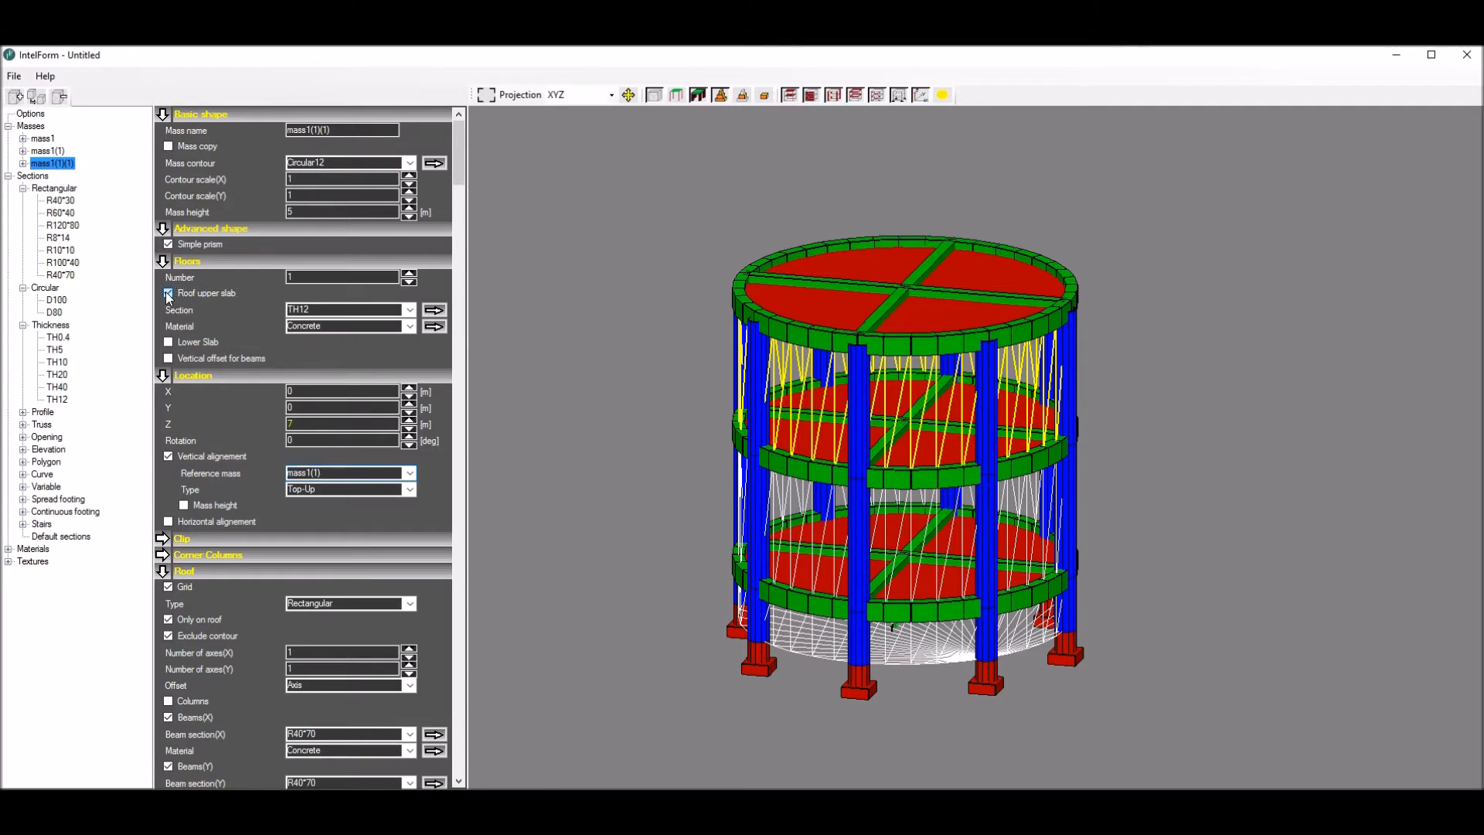
{"action": "middle_click_drag", "start_coordinate": [649, 296], "coordinate": [667, 298]}
{"action": "scroll", "coordinate": [666, 303], "scroll_direction": "down", "scroll_amount": 2}
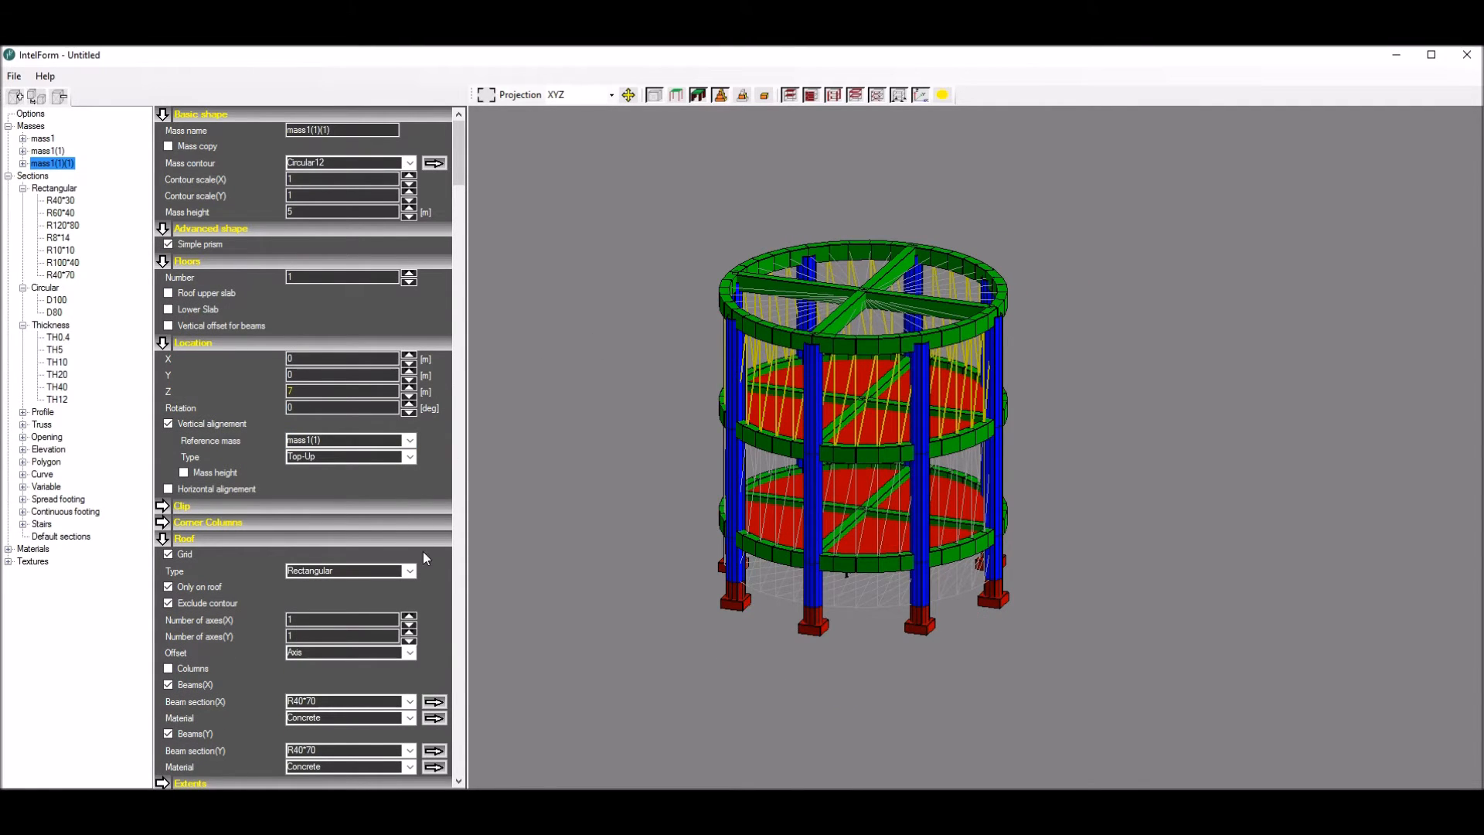
Step: Set the number of roof grid axes of mass1(1)(1) to 3 in both X and Y
{"action": "left_click", "coordinate": [411, 626]}
{"action": "left_click", "coordinate": [411, 628]}
{"action": "left_click", "coordinate": [410, 632]}
{"action": "left_click", "coordinate": [411, 632]}
{"action": "mouse_move", "coordinate": [610, 335]}
{"action": "middle_mouse_down"}
{"action": "mouse_move", "coordinate": [649, 331]}
{"action": "mouse_move", "coordinate": [600, 341]}
{"action": "middle_mouse_up"}
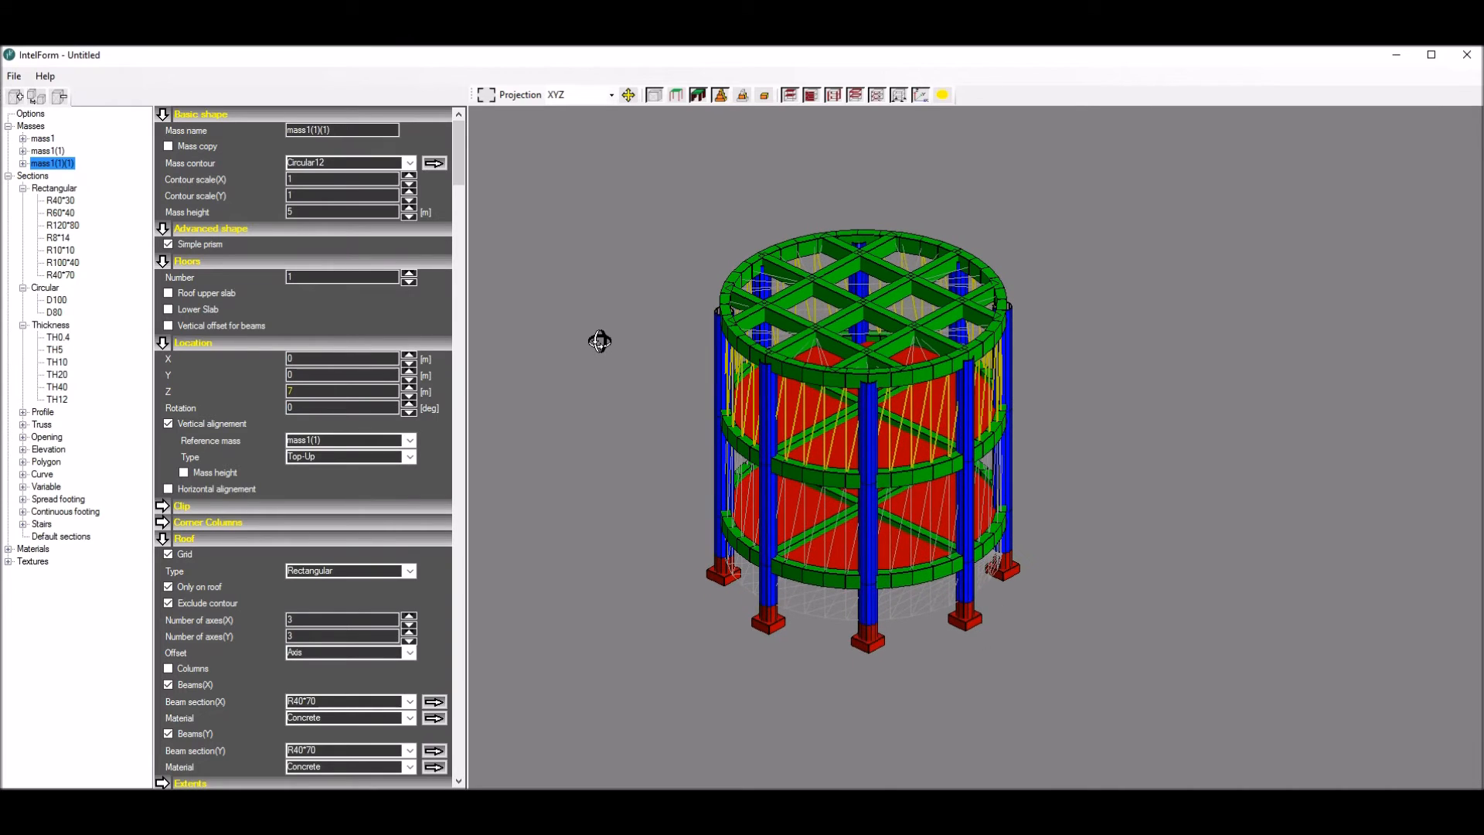
Step: Change the roof grid type of mass1(1)(1) to Radial
{"action": "left_click", "coordinate": [410, 571]}
{"action": "left_click", "coordinate": [338, 595]}
{"action": "mouse_move", "coordinate": [687, 328]}
{"action": "middle_mouse_down"}
{"action": "mouse_move", "coordinate": [681, 308]}
{"action": "mouse_move", "coordinate": [686, 321]}
{"action": "middle_mouse_up"}
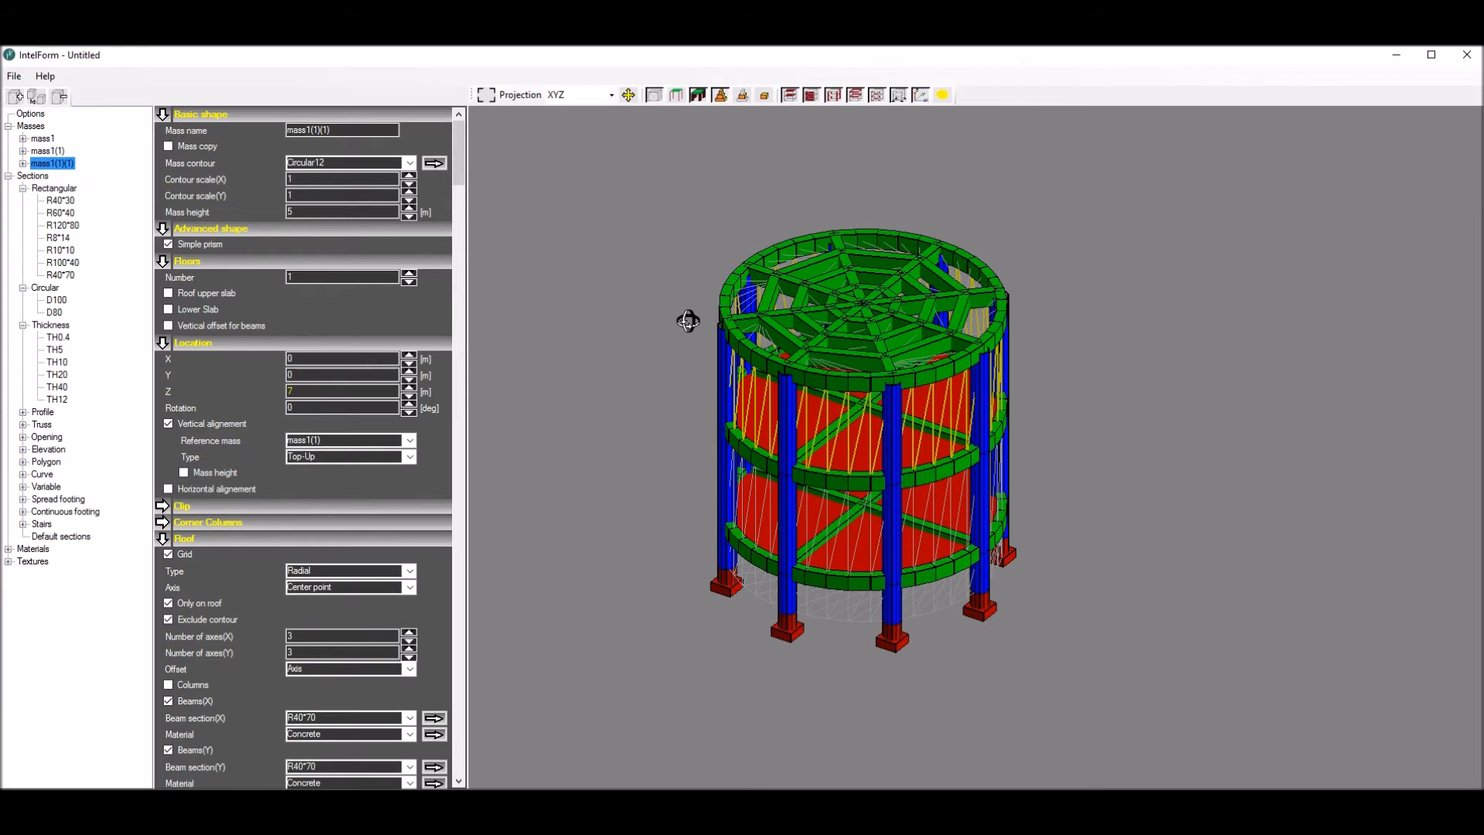
{"action": "scroll", "coordinate": [863, 331], "scroll_direction": "up", "scroll_amount": 2}
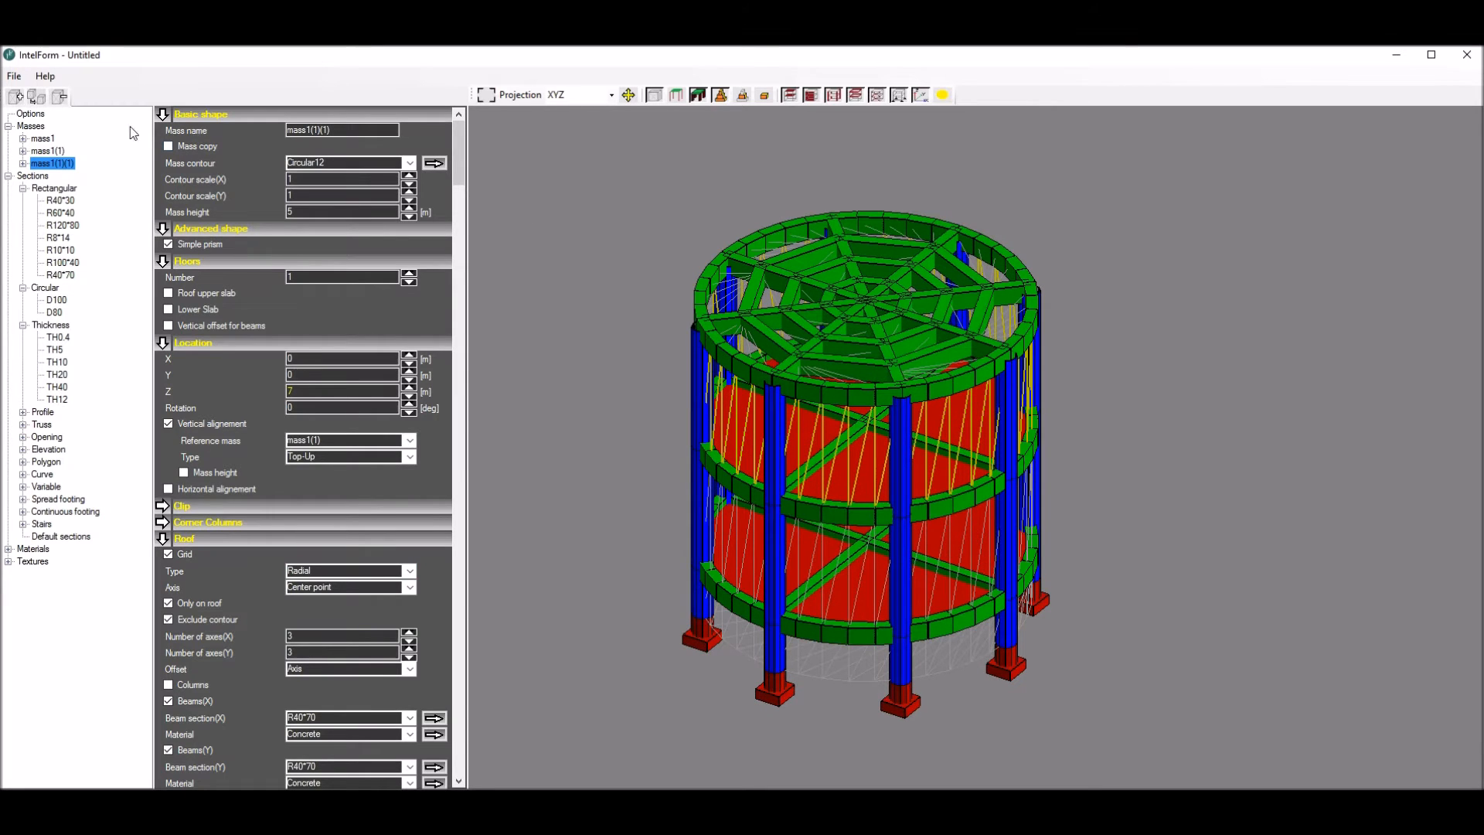
Step: Enable line elevation at the center point of mass1(1)(1) with a line scale of 3
{"action": "left_click", "coordinate": [24, 164]}
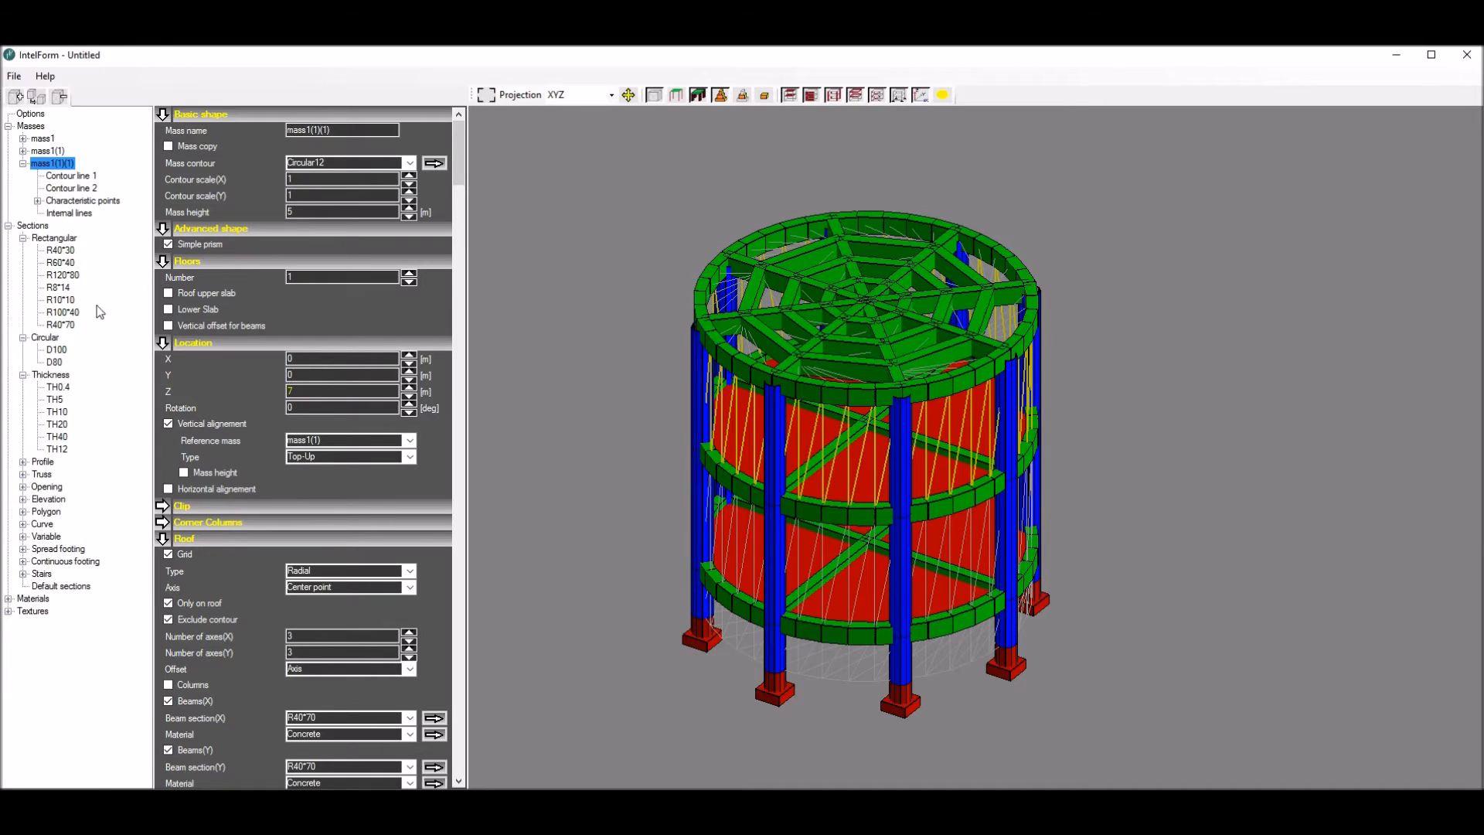
{"action": "left_click", "coordinate": [37, 201]}
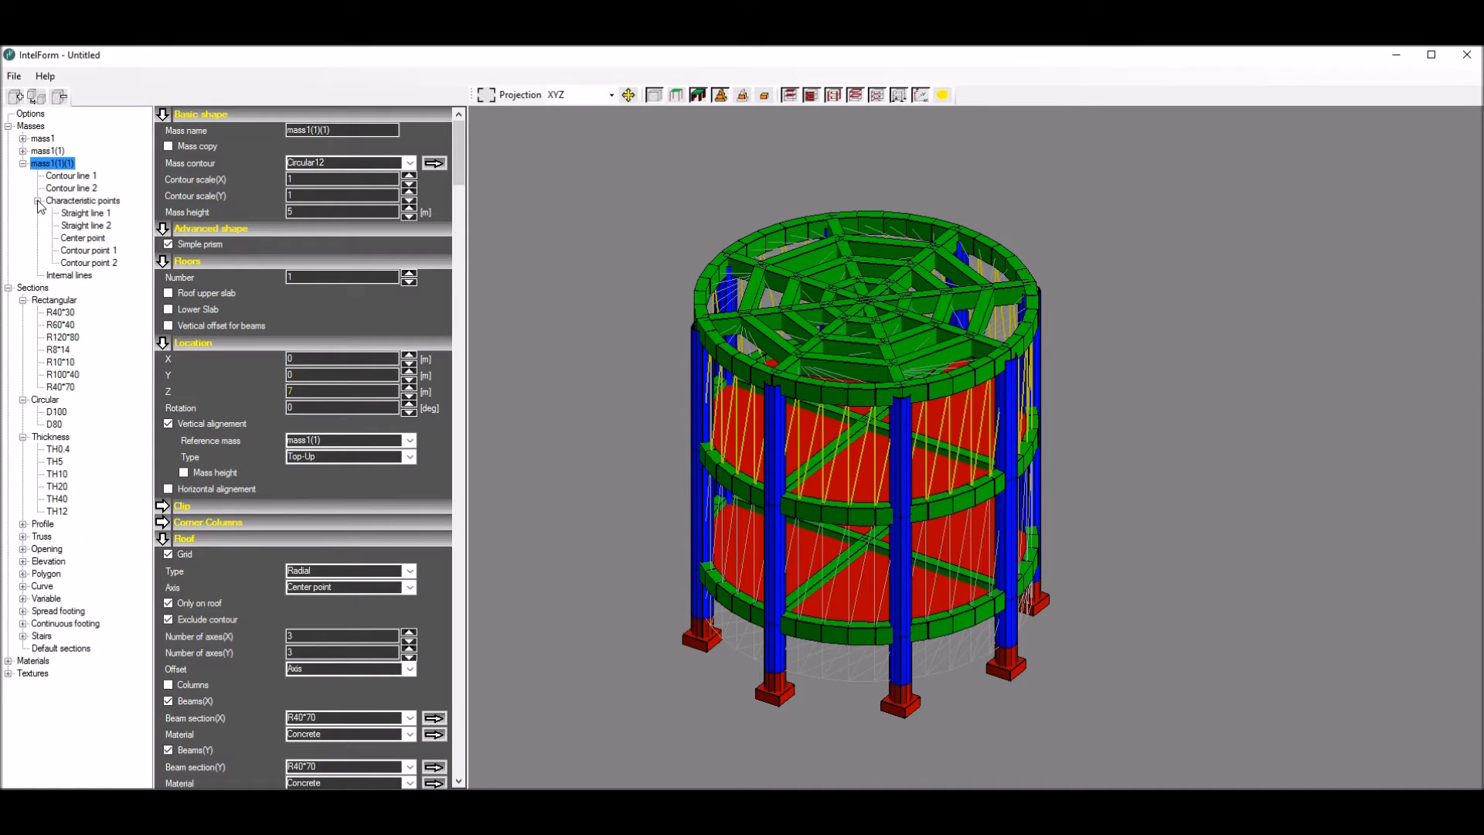
{"action": "left_click", "coordinate": [83, 238]}
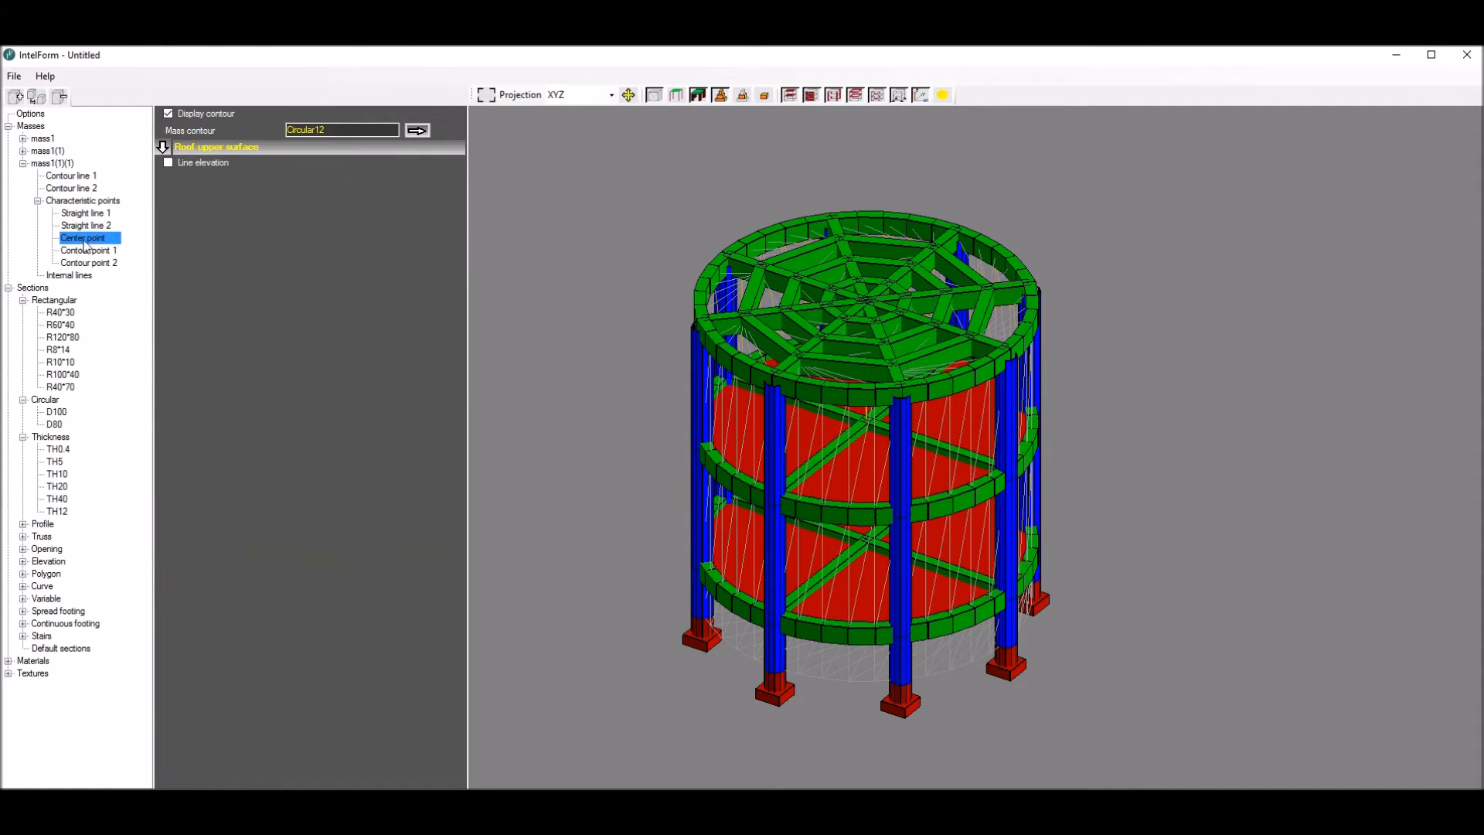
{"action": "left_click", "coordinate": [169, 163]}
{"action": "left_click", "coordinate": [409, 176]}
{"action": "left_click", "coordinate": [409, 176]}
Step: Set the roof shape of the center point elevation to Triangle
{"action": "left_click", "coordinate": [415, 194]}
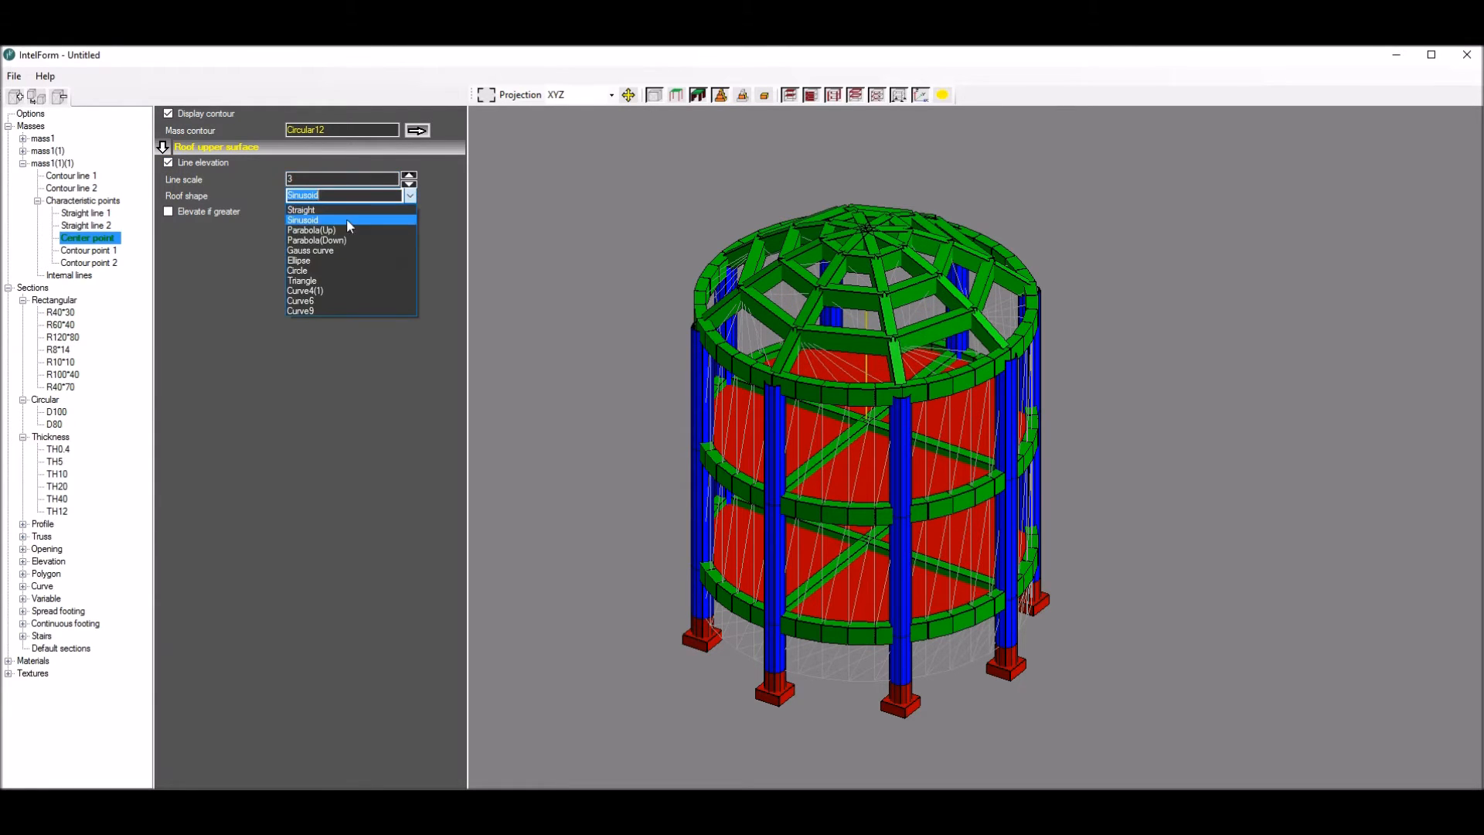
{"action": "left_click", "coordinate": [313, 279]}
{"action": "mouse_move", "coordinate": [632, 265]}
{"action": "left_mouse_down"}
{"action": "mouse_move", "coordinate": [708, 250]}
{"action": "mouse_move", "coordinate": [653, 252]}
{"action": "left_mouse_up"}
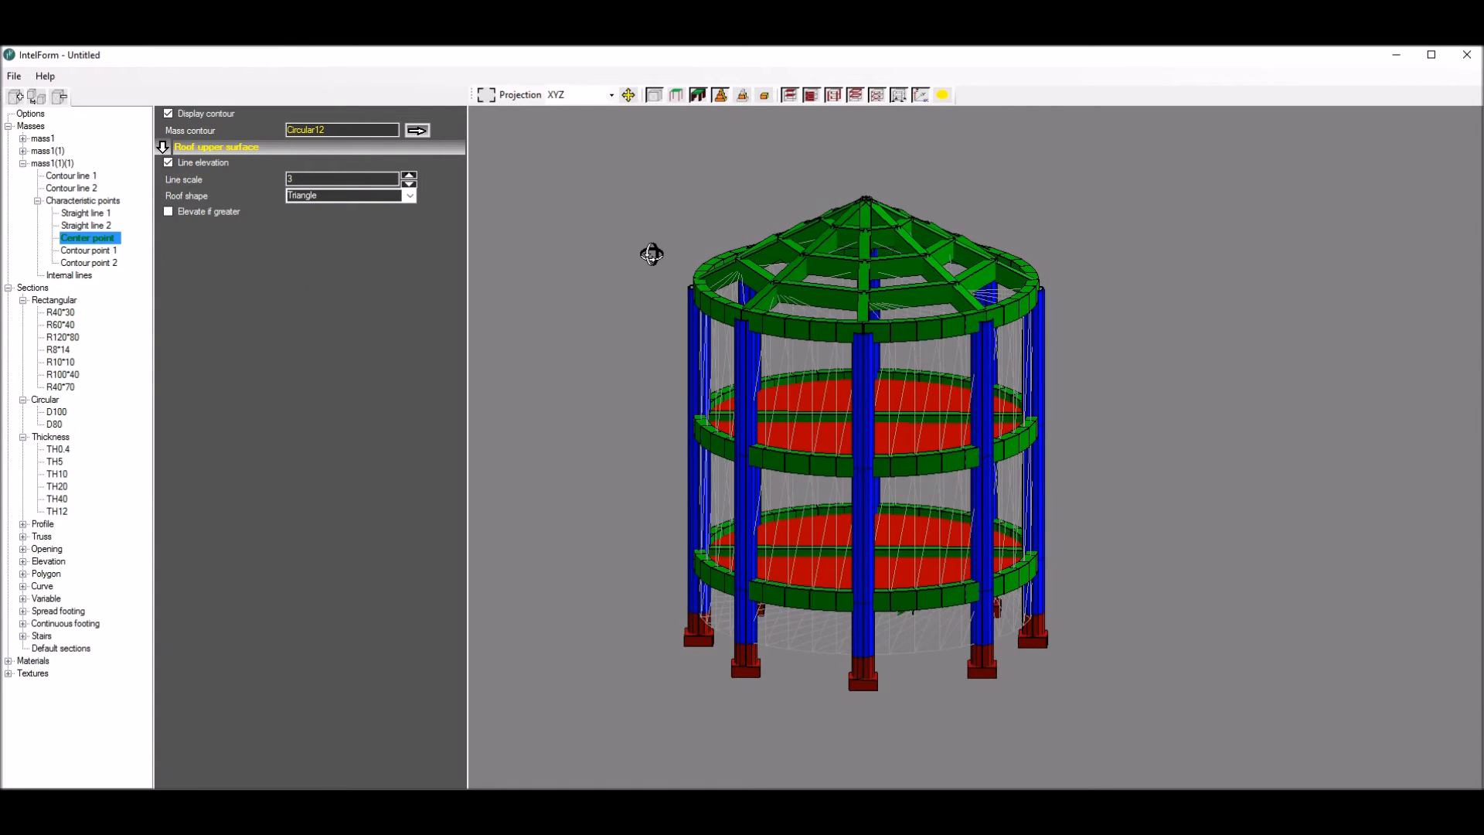
{"action": "scroll", "coordinate": [835, 209], "scroll_direction": "up", "scroll_amount": 3}
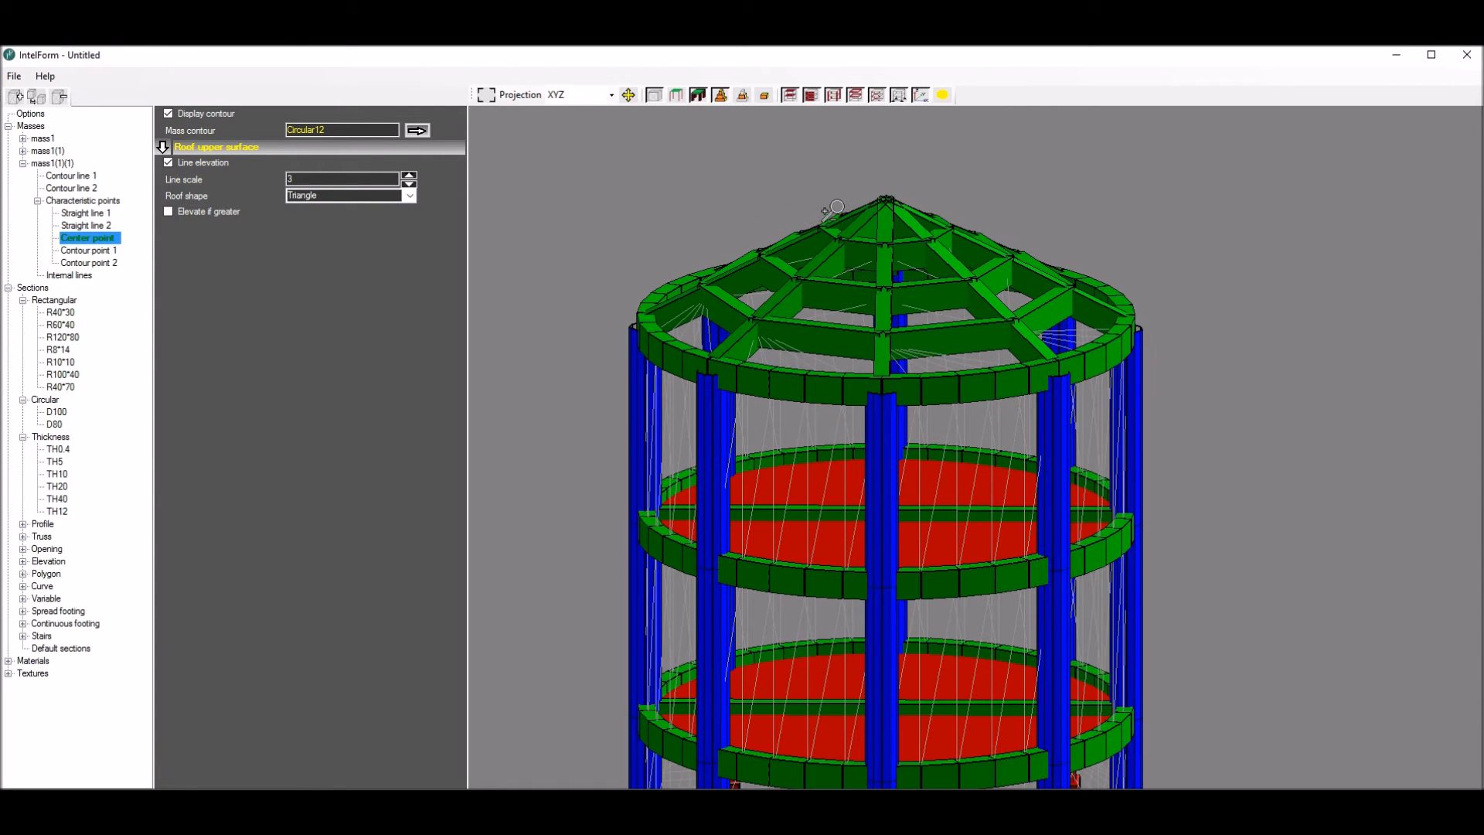
Step: Assign section IPE_100 and material Steel to the X roof beams of mass1(1)(1)
{"action": "left_click", "coordinate": [62, 164]}
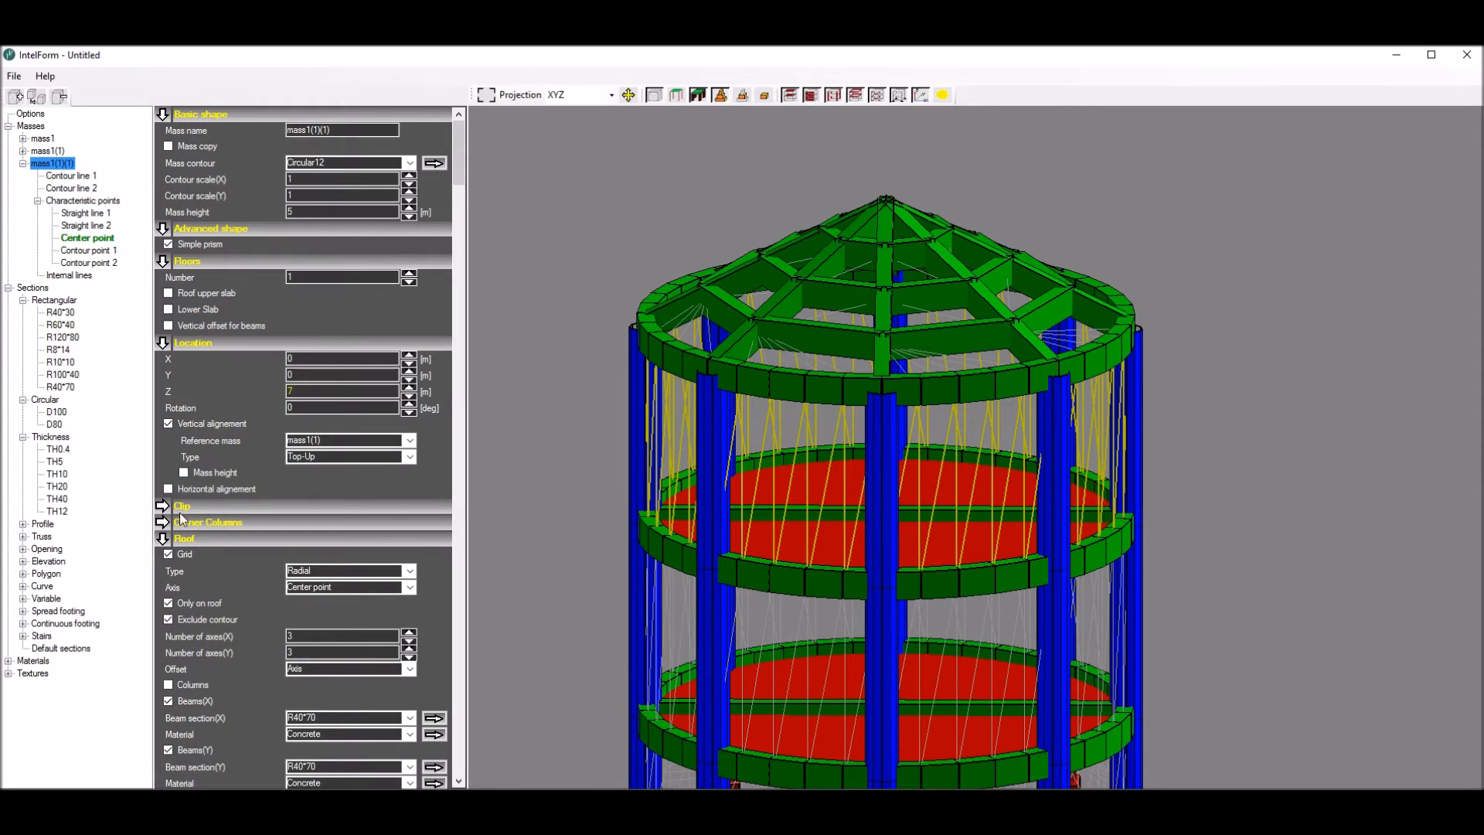
{"action": "left_click", "coordinate": [163, 344]}
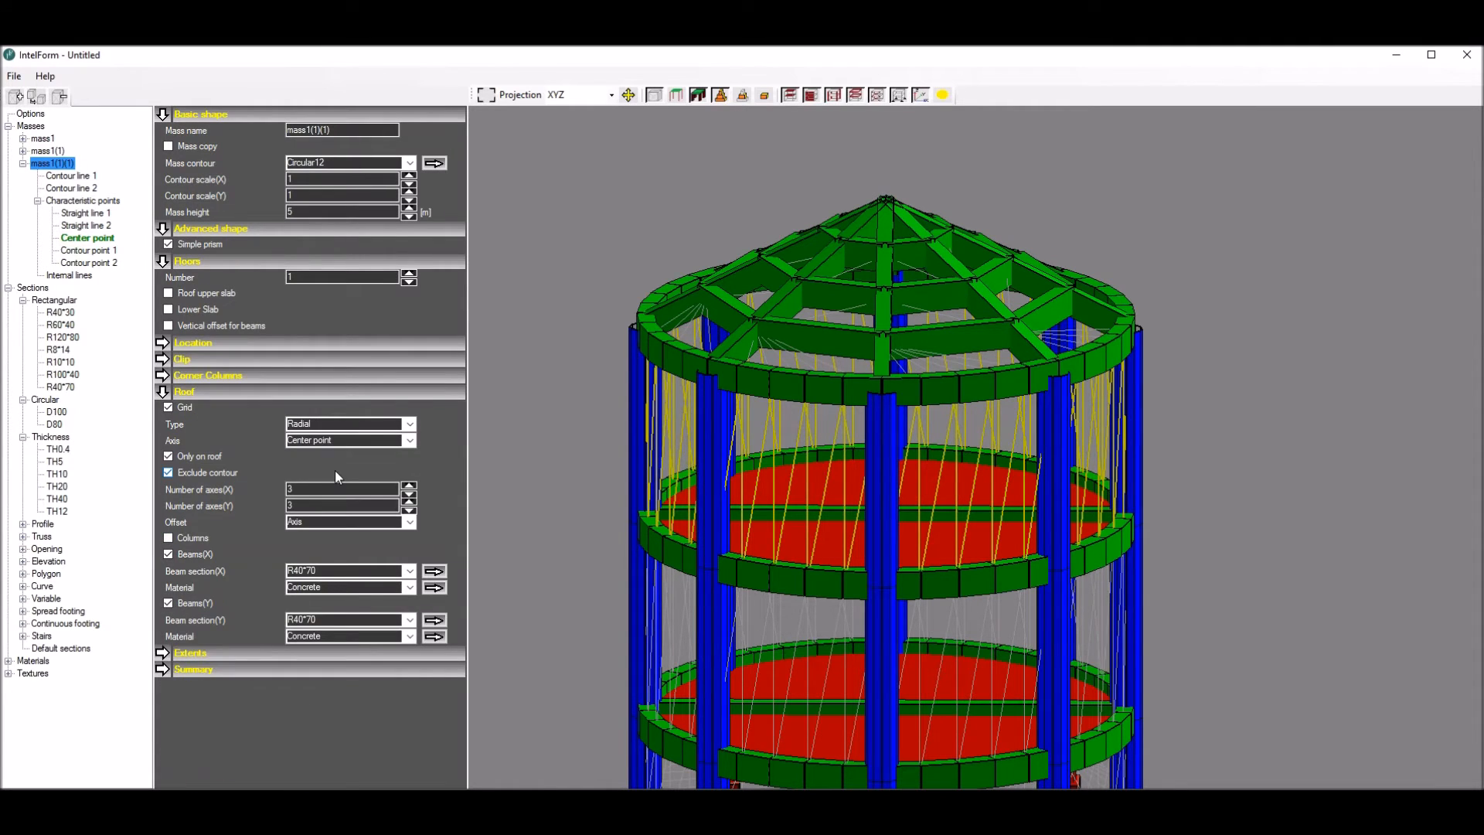
{"action": "left_click", "coordinate": [409, 570]}
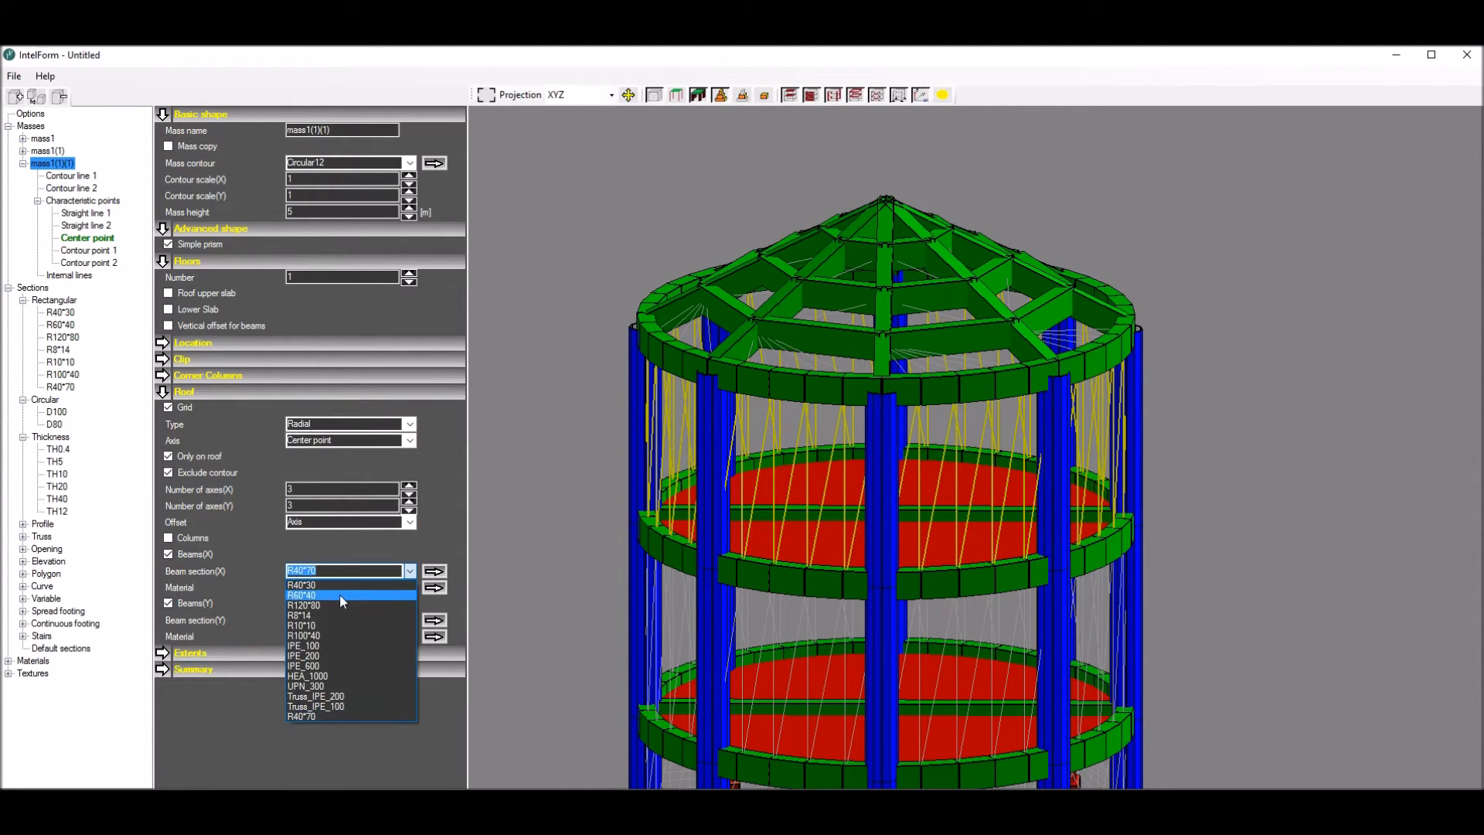
{"action": "left_click", "coordinate": [325, 646]}
{"action": "left_click", "coordinate": [390, 588]}
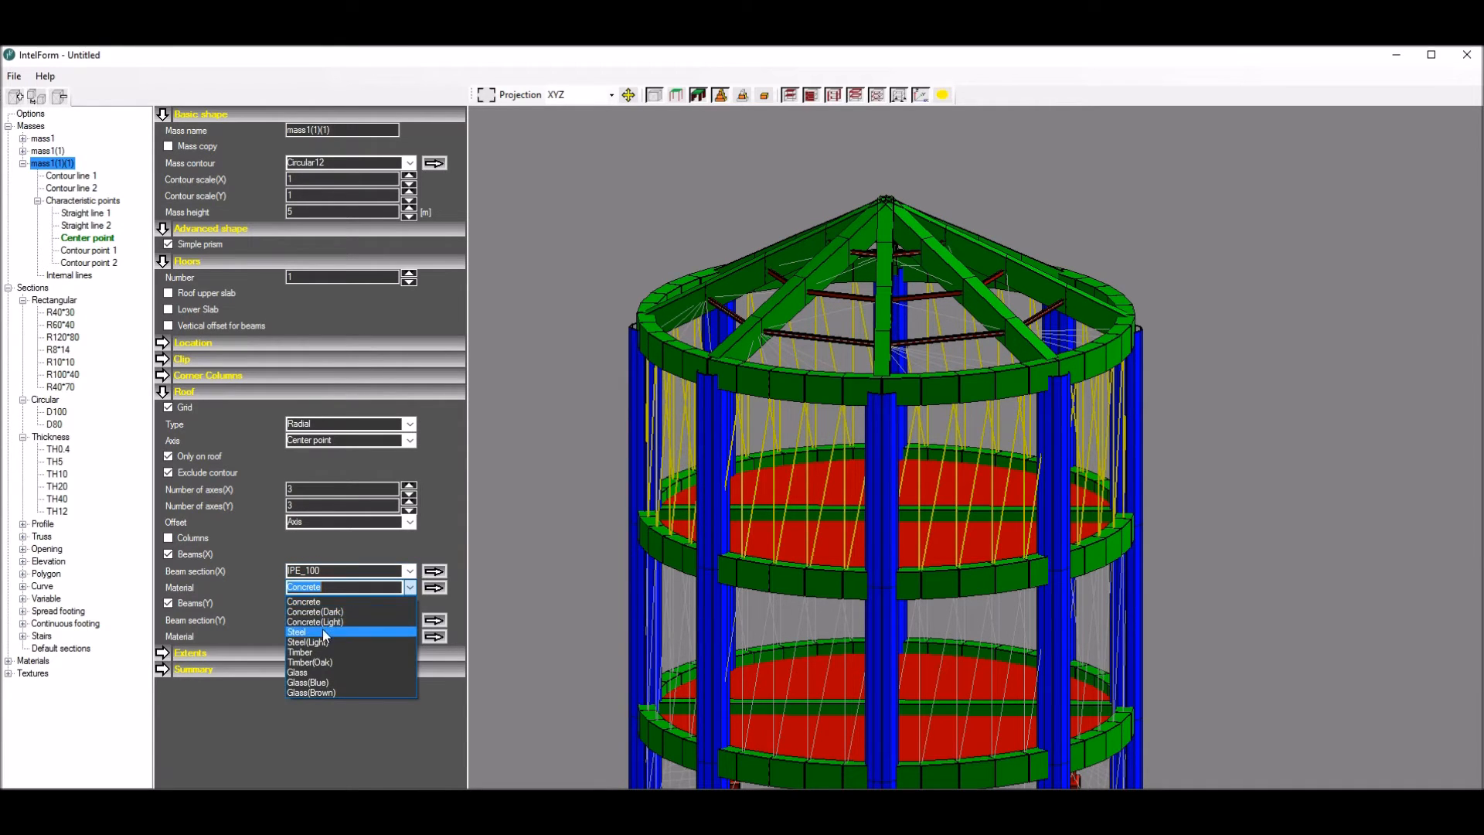
{"action": "left_click", "coordinate": [322, 631]}
{"action": "mouse_move", "coordinate": [570, 367]}
{"action": "middle_mouse_down"}
{"action": "mouse_move", "coordinate": [596, 368]}
{"action": "mouse_move", "coordinate": [560, 380]}
{"action": "middle_mouse_up"}
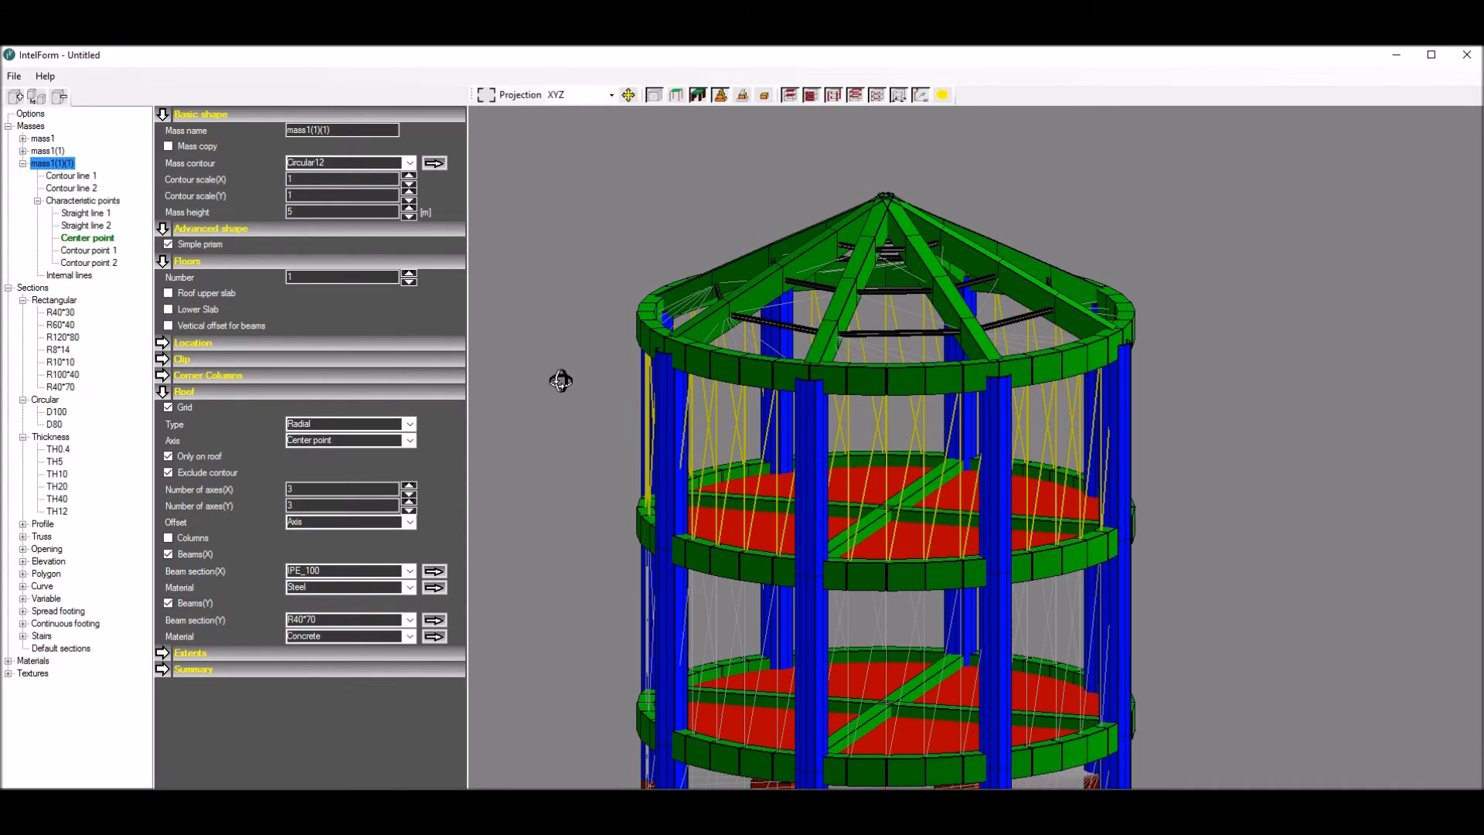
Step: Assign section Truss_IPE_100 to the Y roof beams and set the truss height to 0 m
{"action": "left_click", "coordinate": [409, 620]}
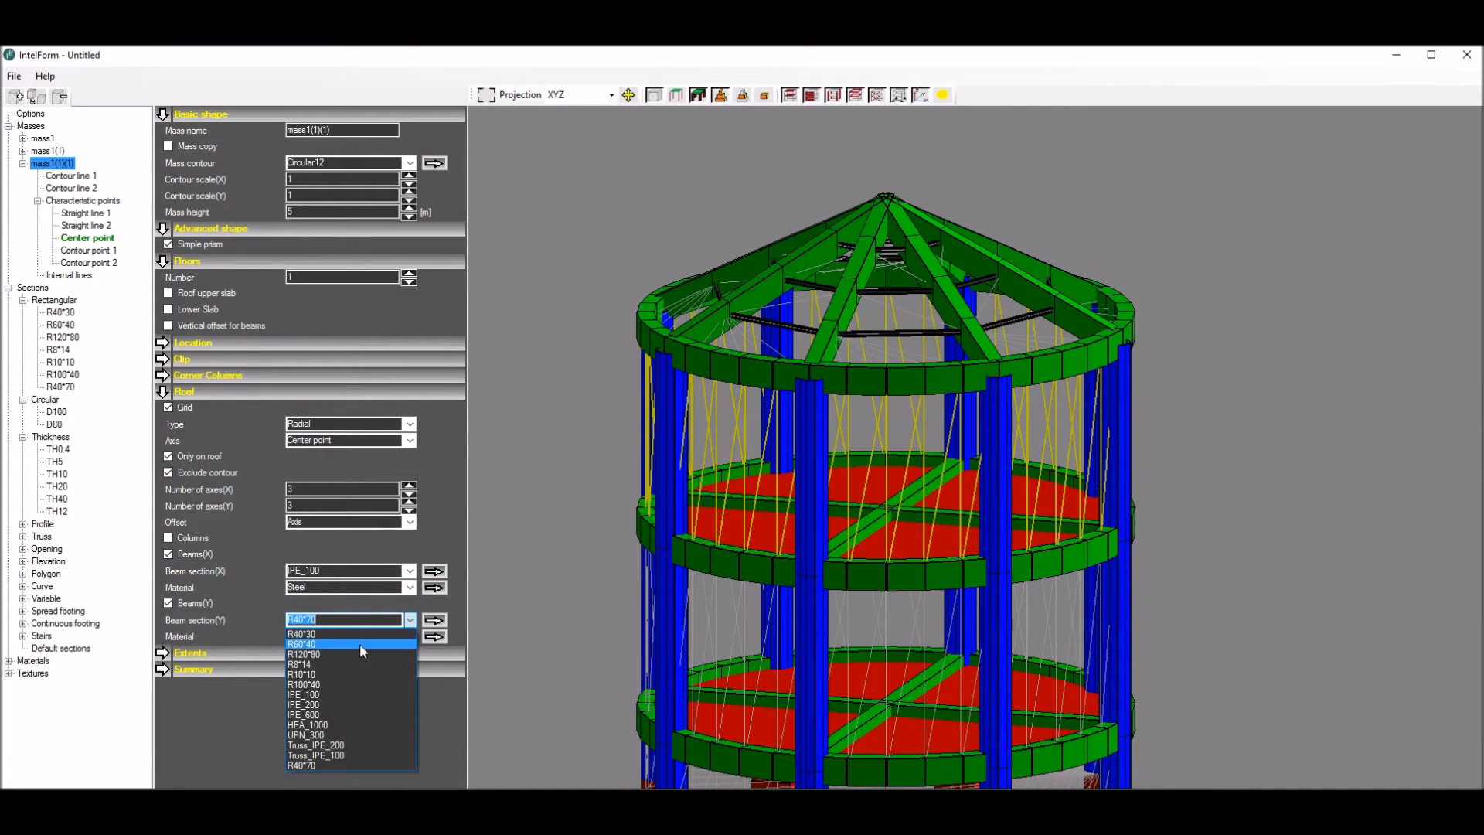
{"action": "left_click", "coordinate": [345, 753]}
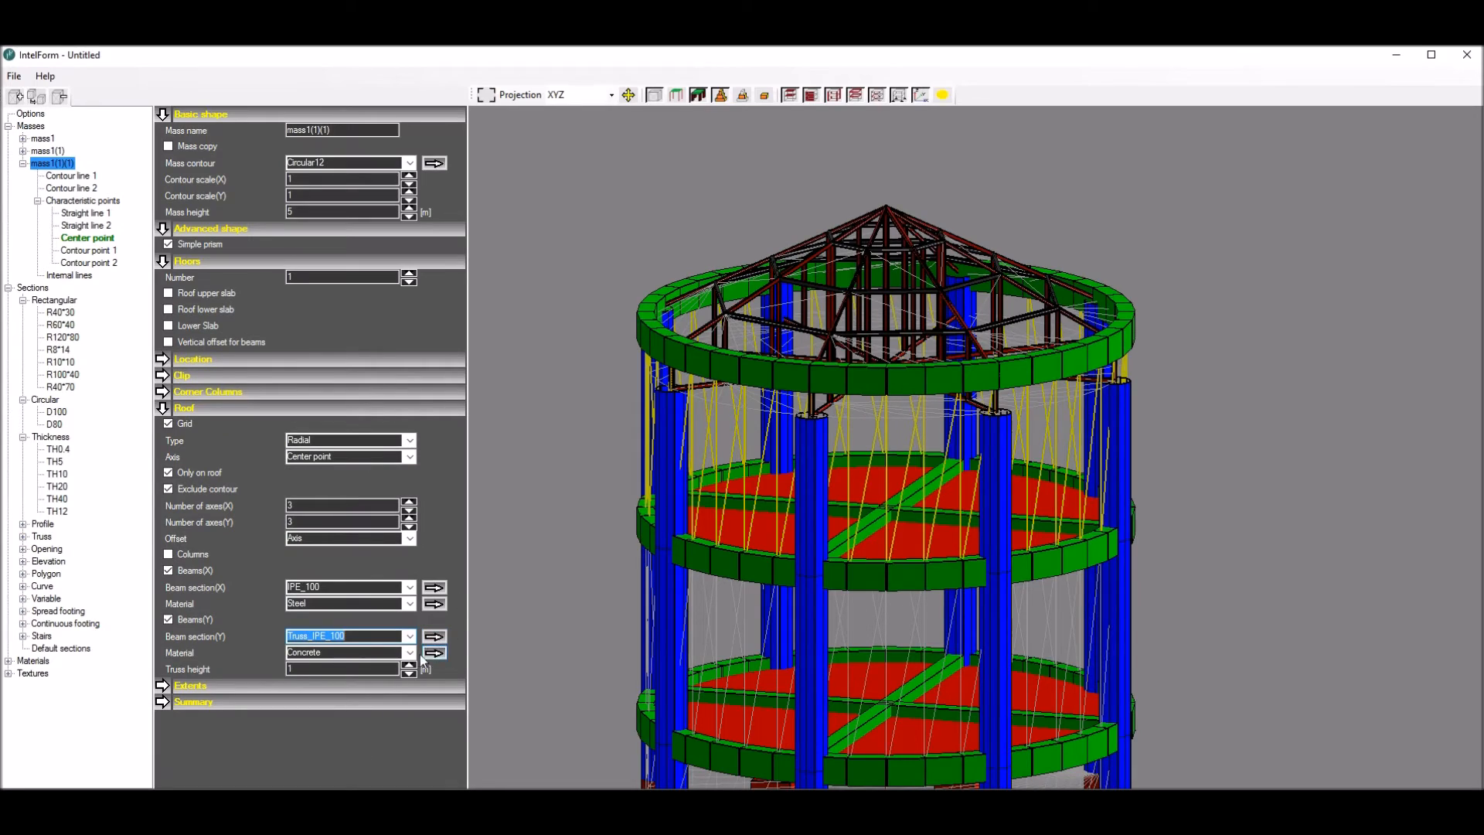
{"action": "left_click", "coordinate": [410, 672]}
{"action": "mouse_move", "coordinate": [682, 240]}
{"action": "middle_mouse_down"}
{"action": "mouse_move", "coordinate": [633, 246]}
{"action": "mouse_move", "coordinate": [665, 246]}
{"action": "middle_mouse_up"}
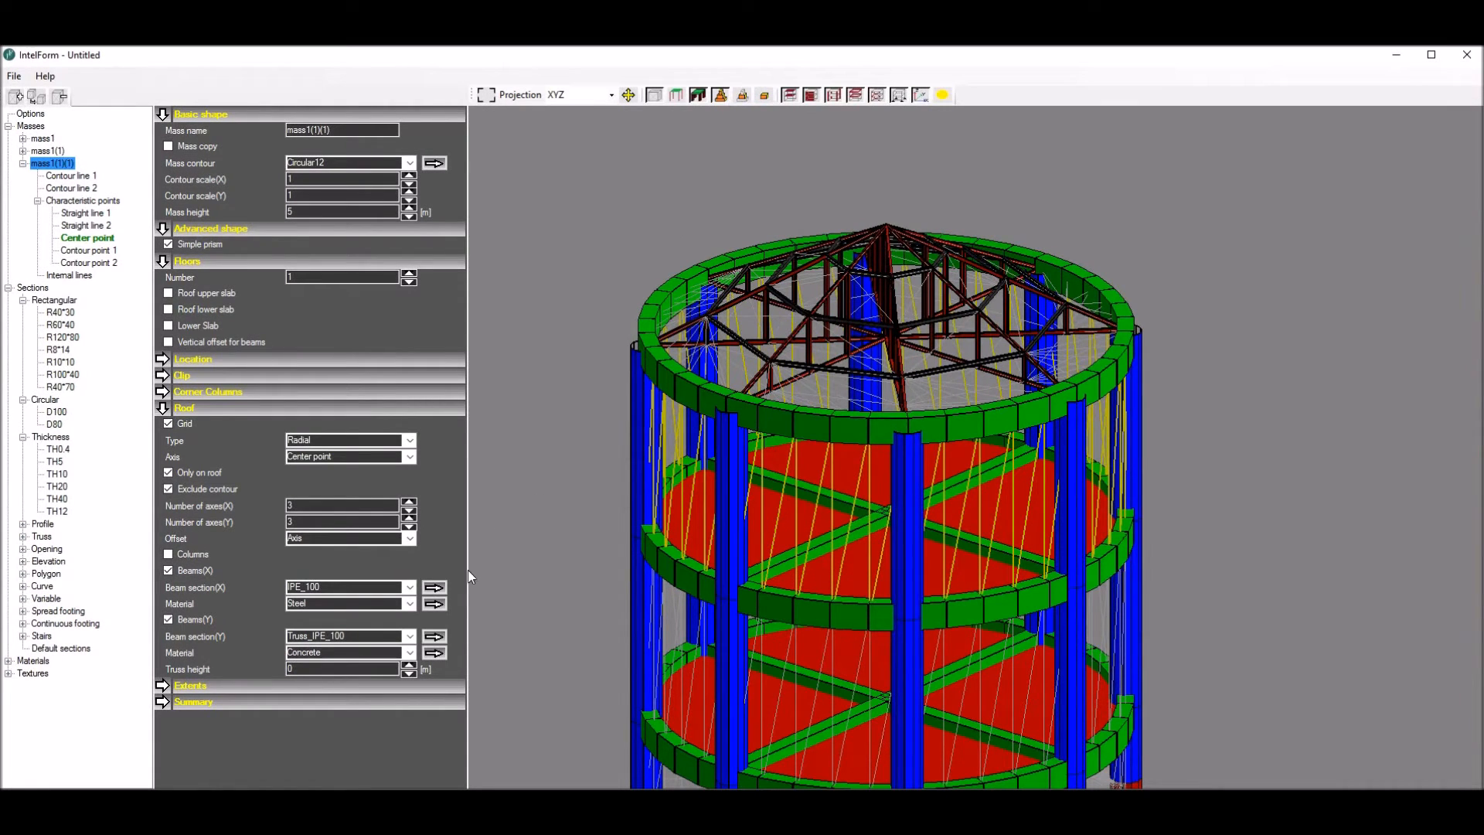
Step: Set the diagonals of the Truss_IPE_100 section to Top-Top(Symmetry) and return to the settings of mass1(1)(1)
{"action": "left_click", "coordinate": [434, 636]}
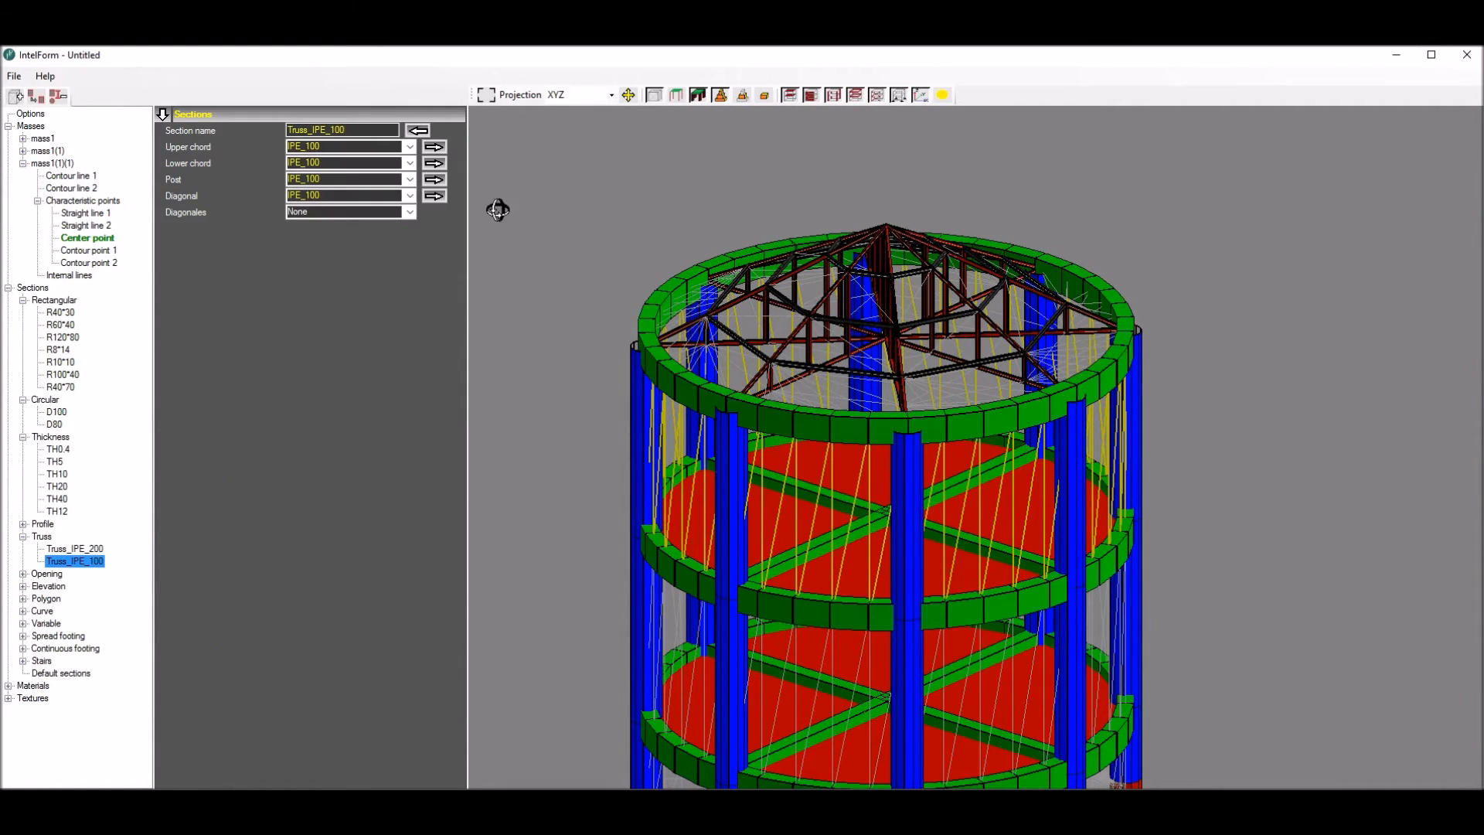
{"action": "left_click", "coordinate": [407, 212]}
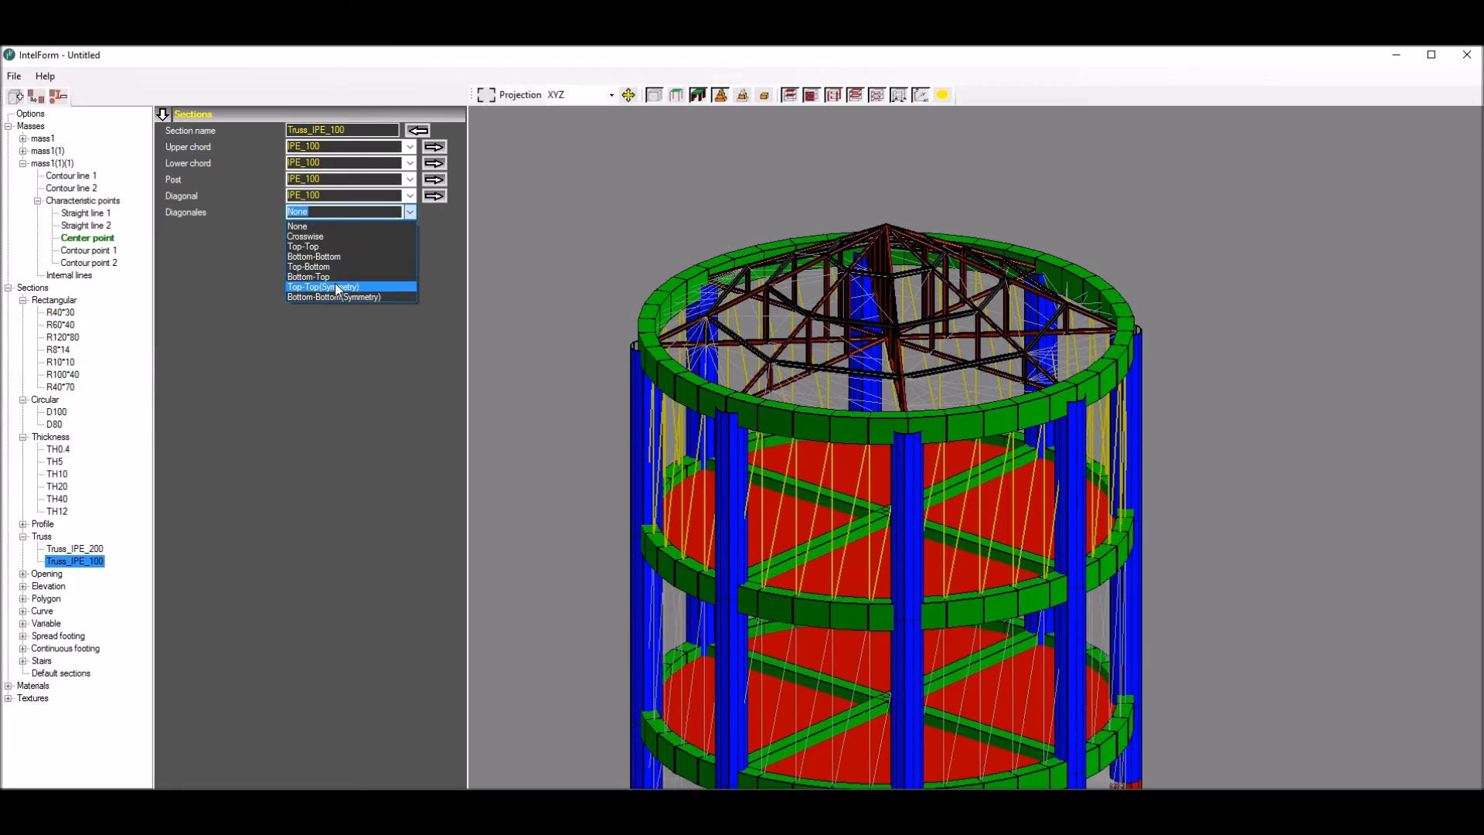
{"action": "left_click", "coordinate": [336, 286]}
{"action": "mouse_move", "coordinate": [719, 232]}
{"action": "middle_mouse_down"}
{"action": "mouse_move", "coordinate": [749, 225]}
{"action": "mouse_move", "coordinate": [729, 230]}
{"action": "middle_mouse_up"}
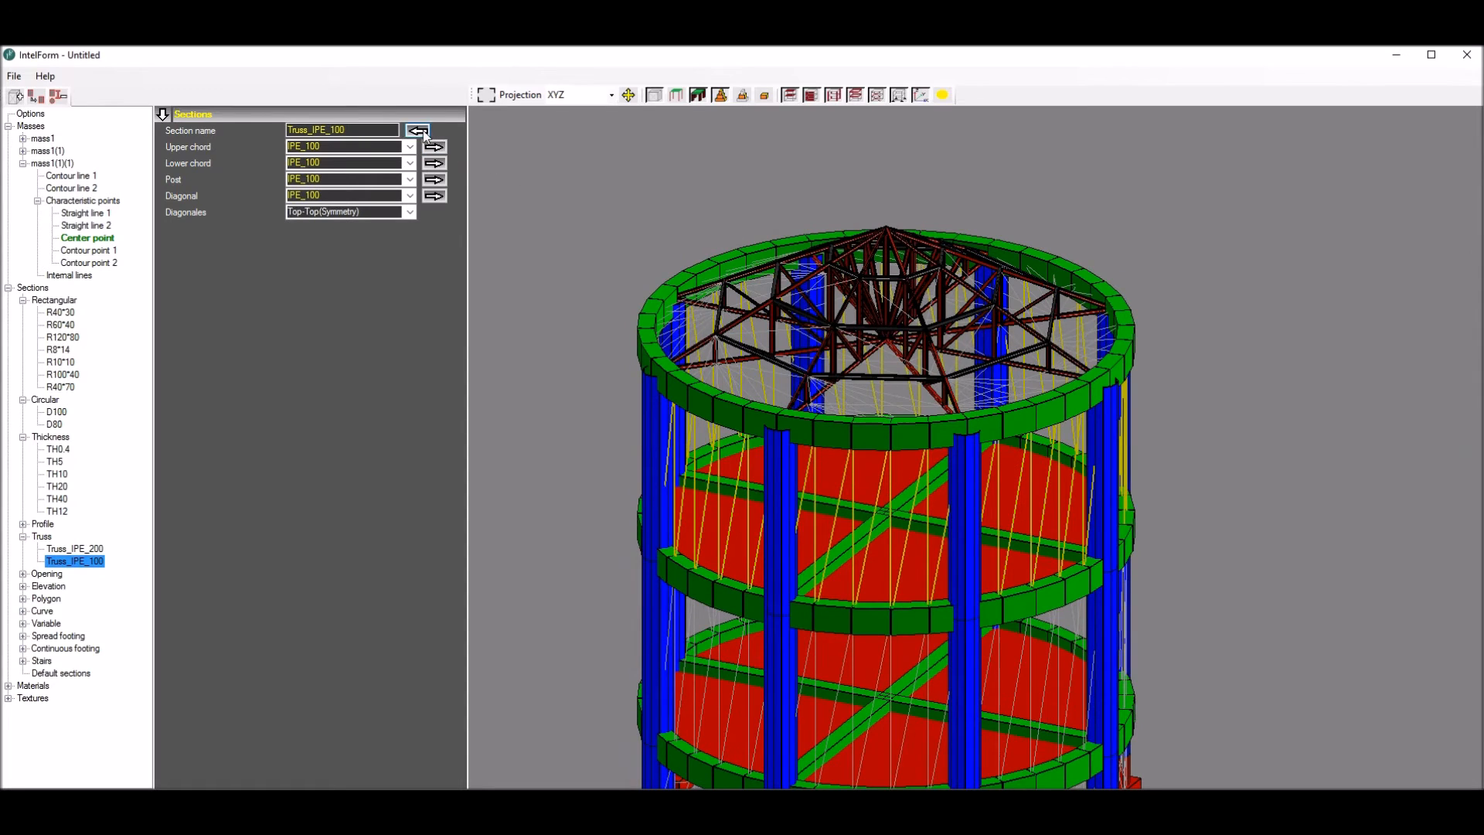
{"action": "left_click", "coordinate": [418, 129]}
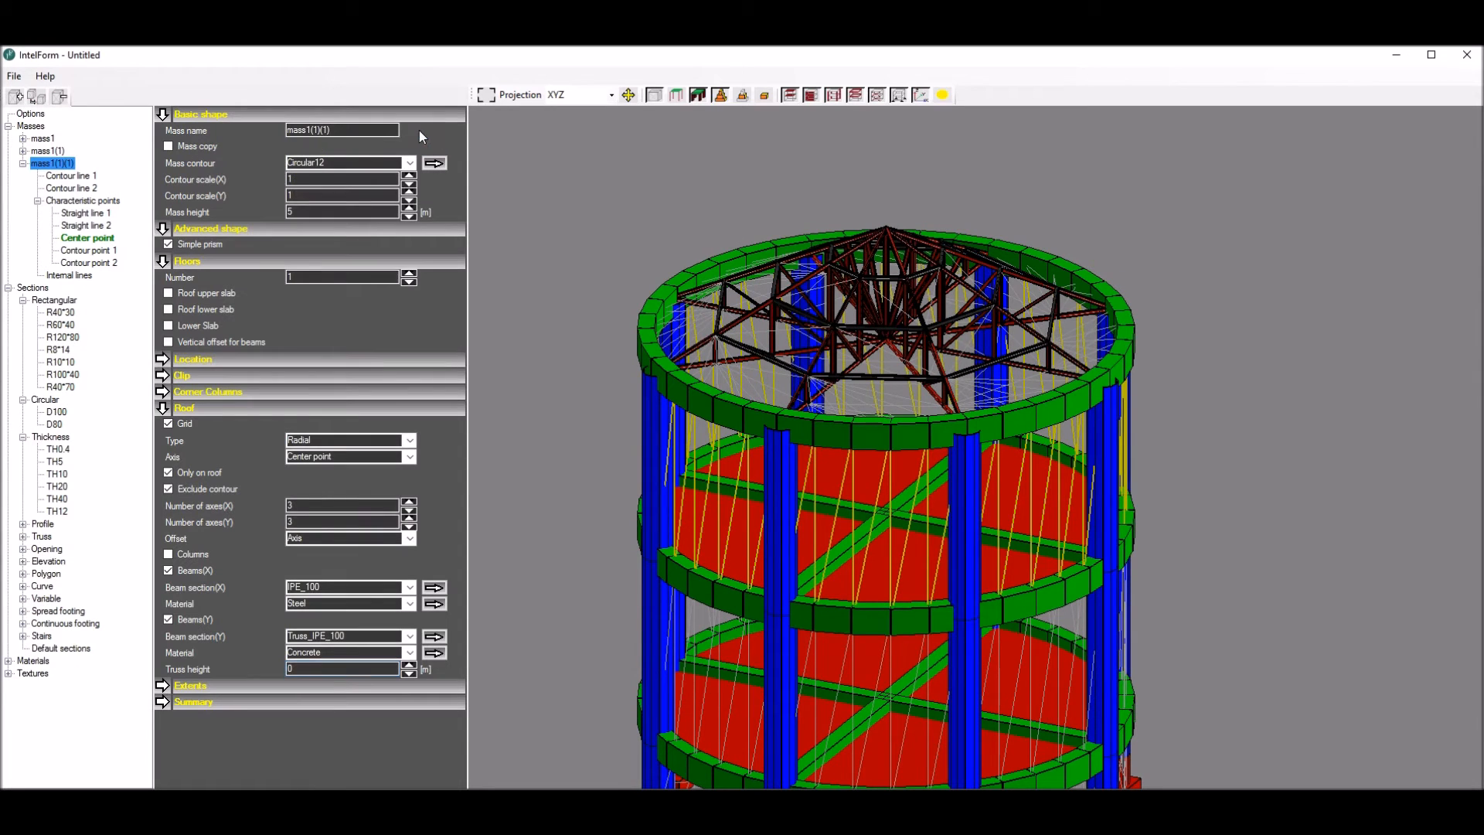
Step: Increase the number of X axes in the radial roof grid to 5 and inspect the trusses
{"action": "left_click", "coordinate": [410, 502]}
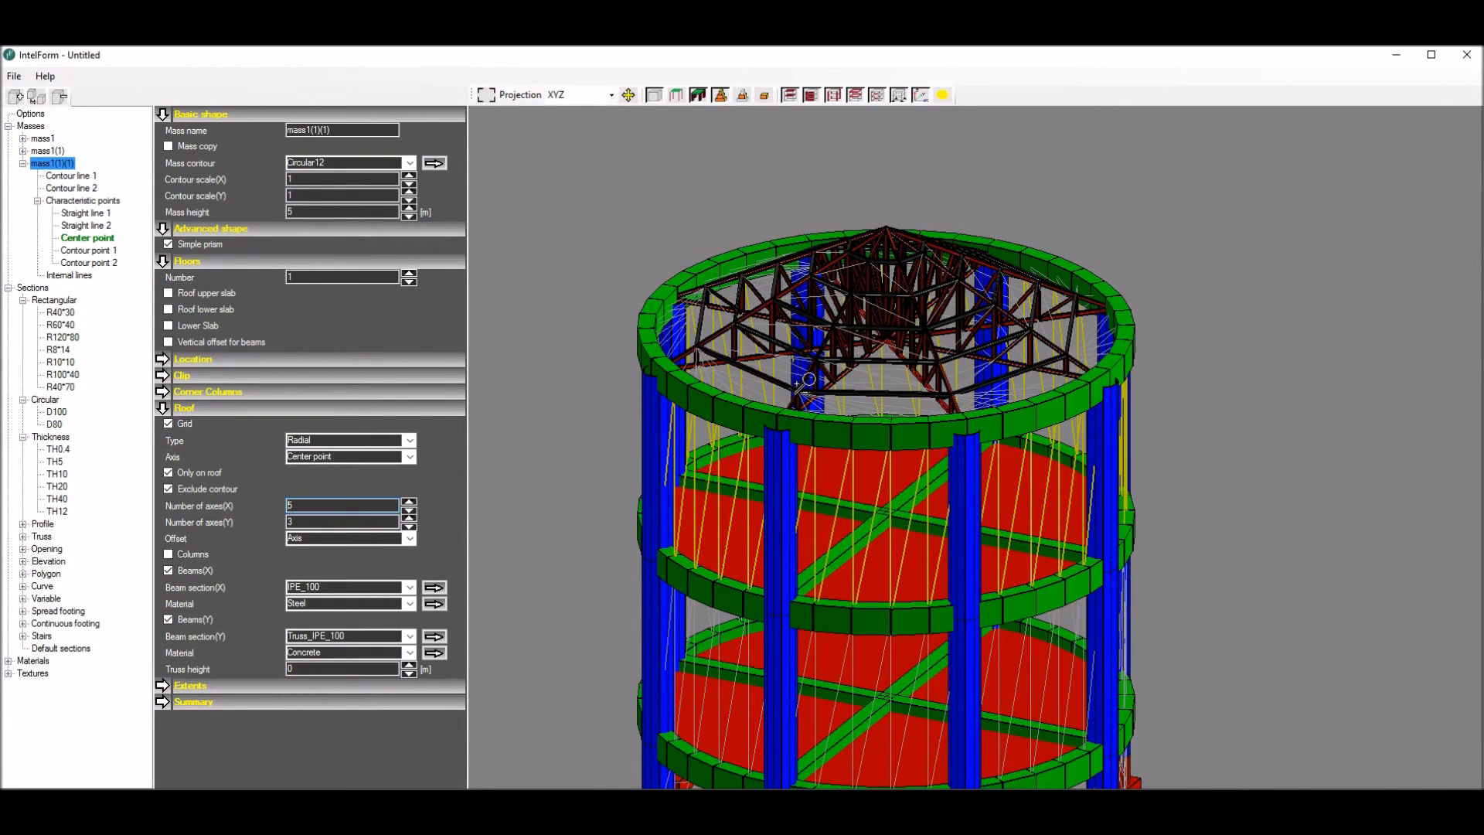
{"action": "scroll", "coordinate": [738, 289], "scroll_direction": "up", "scroll_amount": 5}
{"action": "mouse_move", "coordinate": [739, 288]}
{"action": "middle_mouse_down"}
{"action": "mouse_move", "coordinate": [854, 280]}
{"action": "mouse_move", "coordinate": [801, 280]}
{"action": "middle_mouse_up"}
{"action": "scroll", "coordinate": [818, 354], "scroll_direction": "down", "scroll_amount": 5}
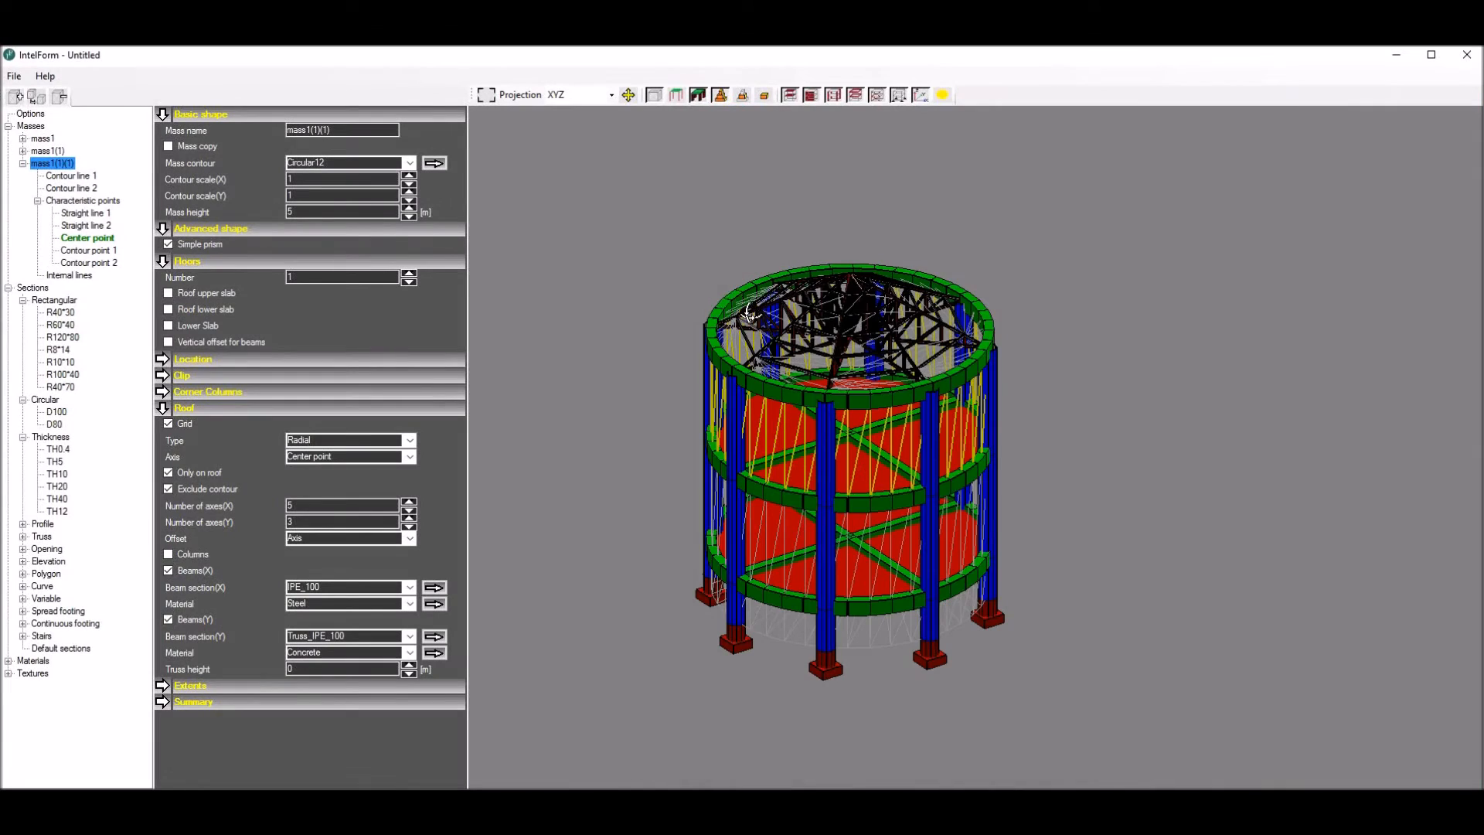
Step: Export the model to Robot Structural Analysis as RTD file 1 in the Temp folder, replacing the existing file and leaving offsets out
{"action": "left_click", "coordinate": [14, 76]}
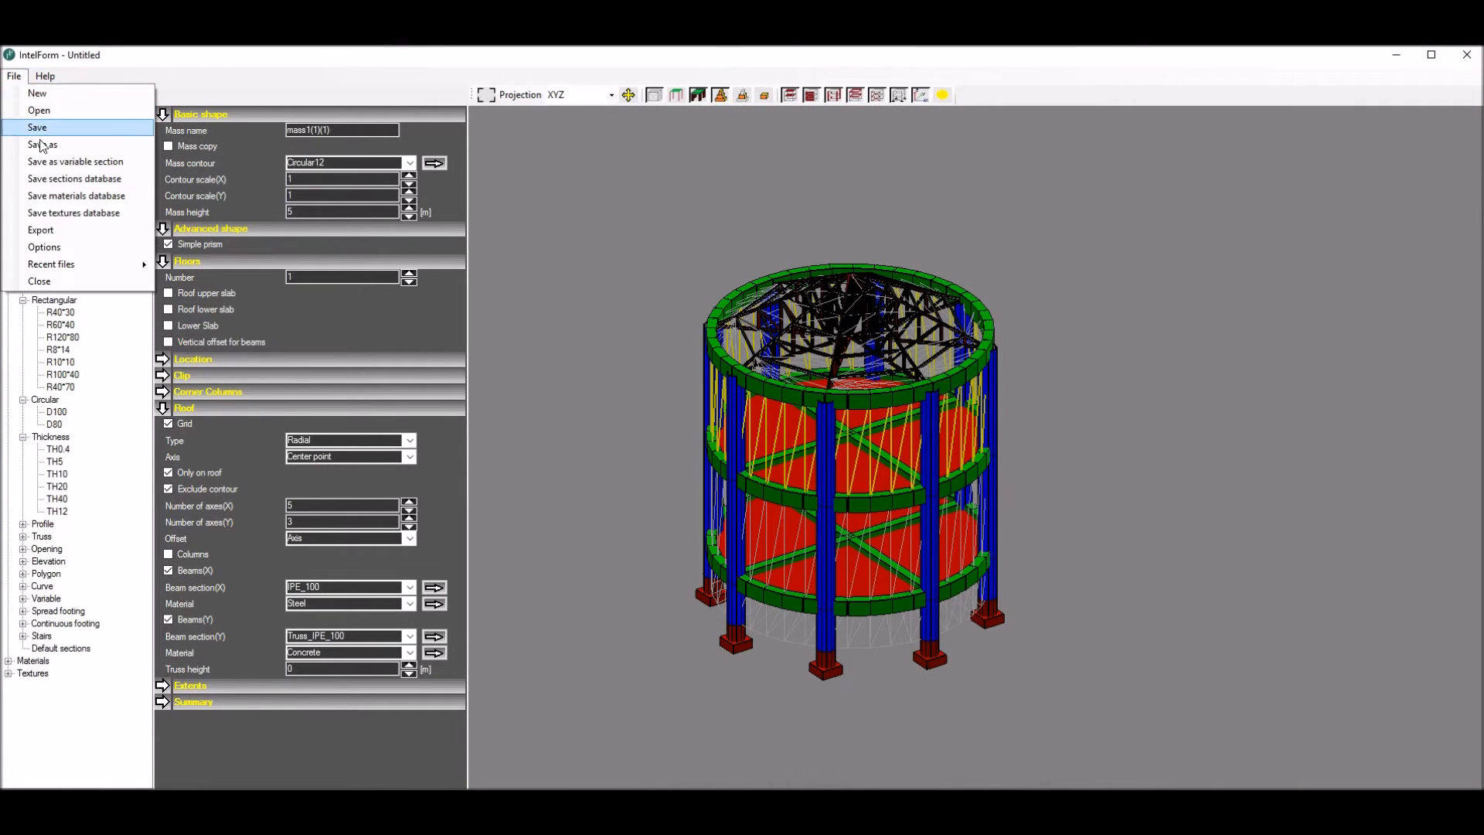
{"action": "left_click", "coordinate": [46, 229]}
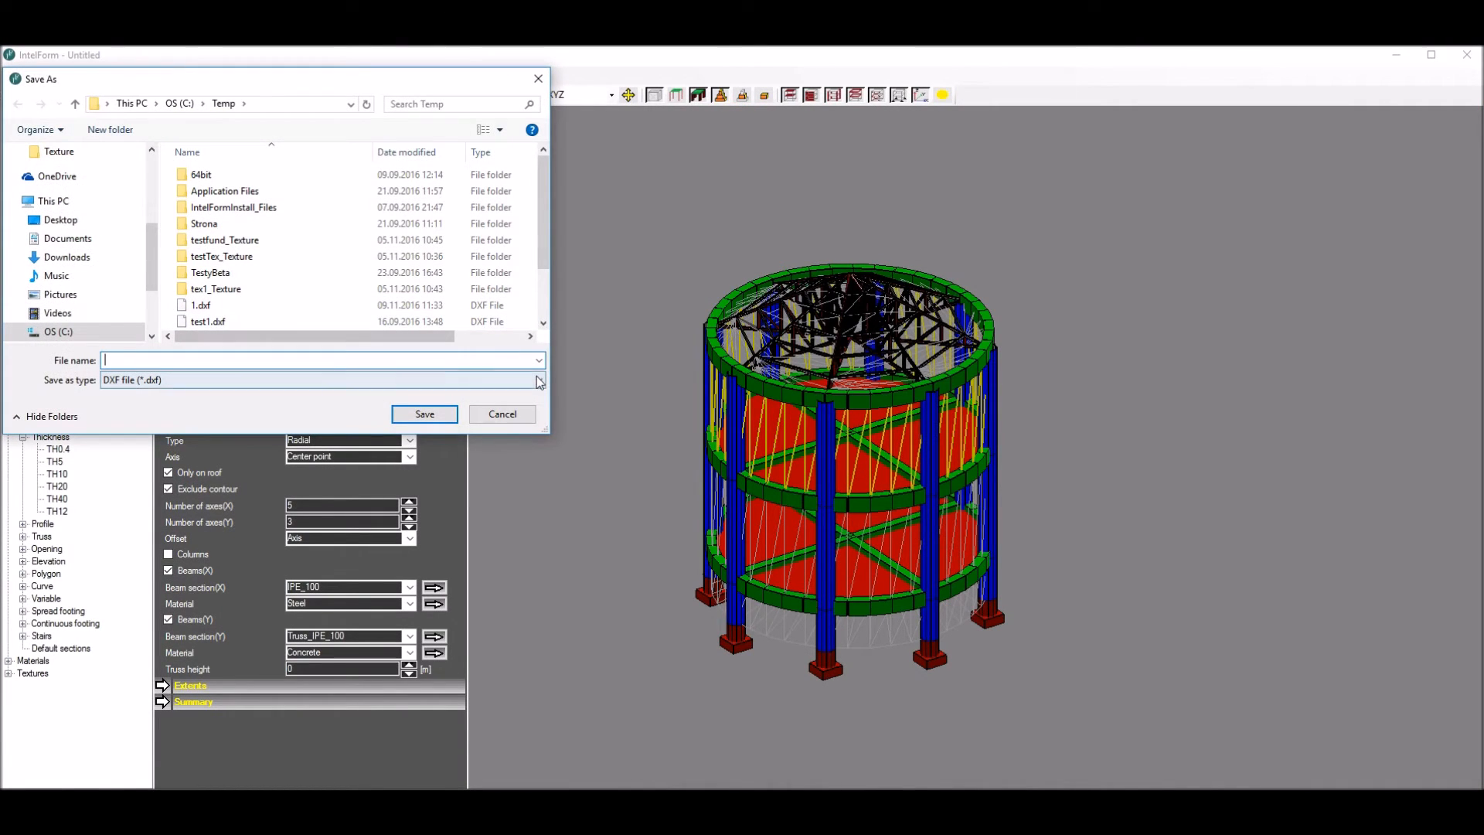
{"action": "left_click", "coordinate": [364, 381]}
{"action": "left_click", "coordinate": [166, 405]}
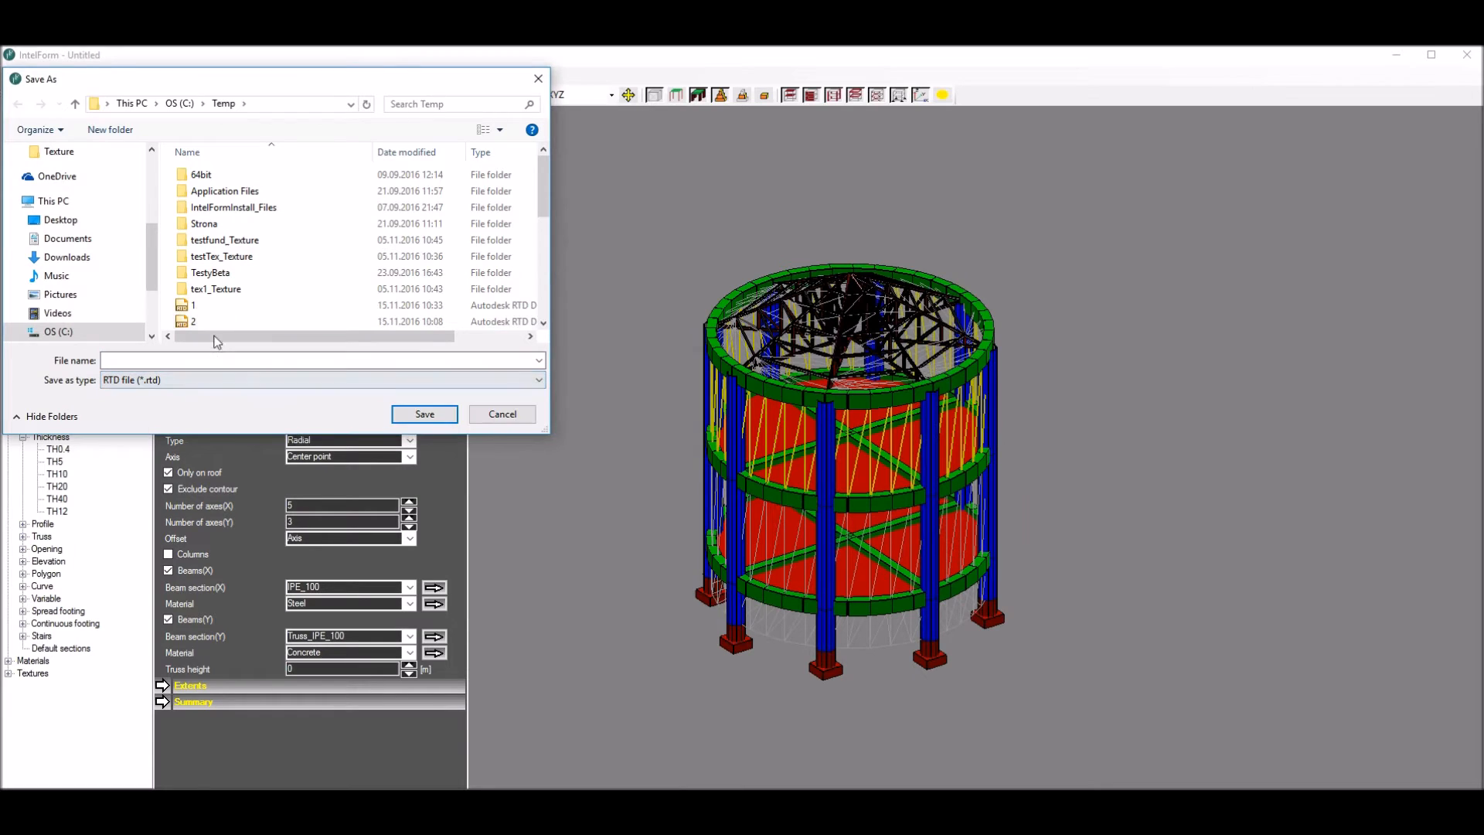
{"action": "left_click", "coordinate": [210, 306]}
{"action": "left_click", "coordinate": [424, 414]}
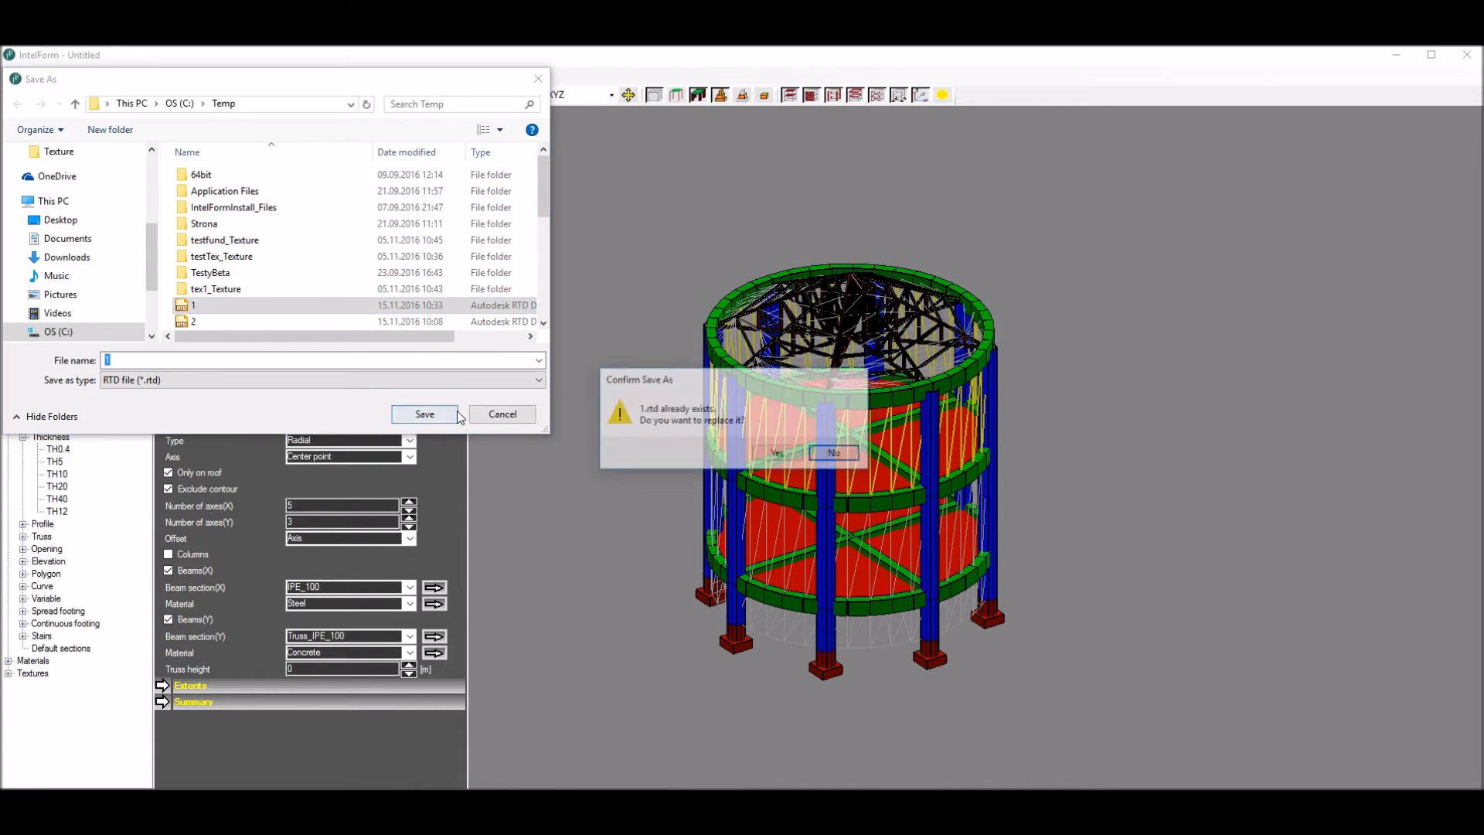
{"action": "left_click", "coordinate": [776, 456]}
{"action": "left_click", "coordinate": [294, 185]}
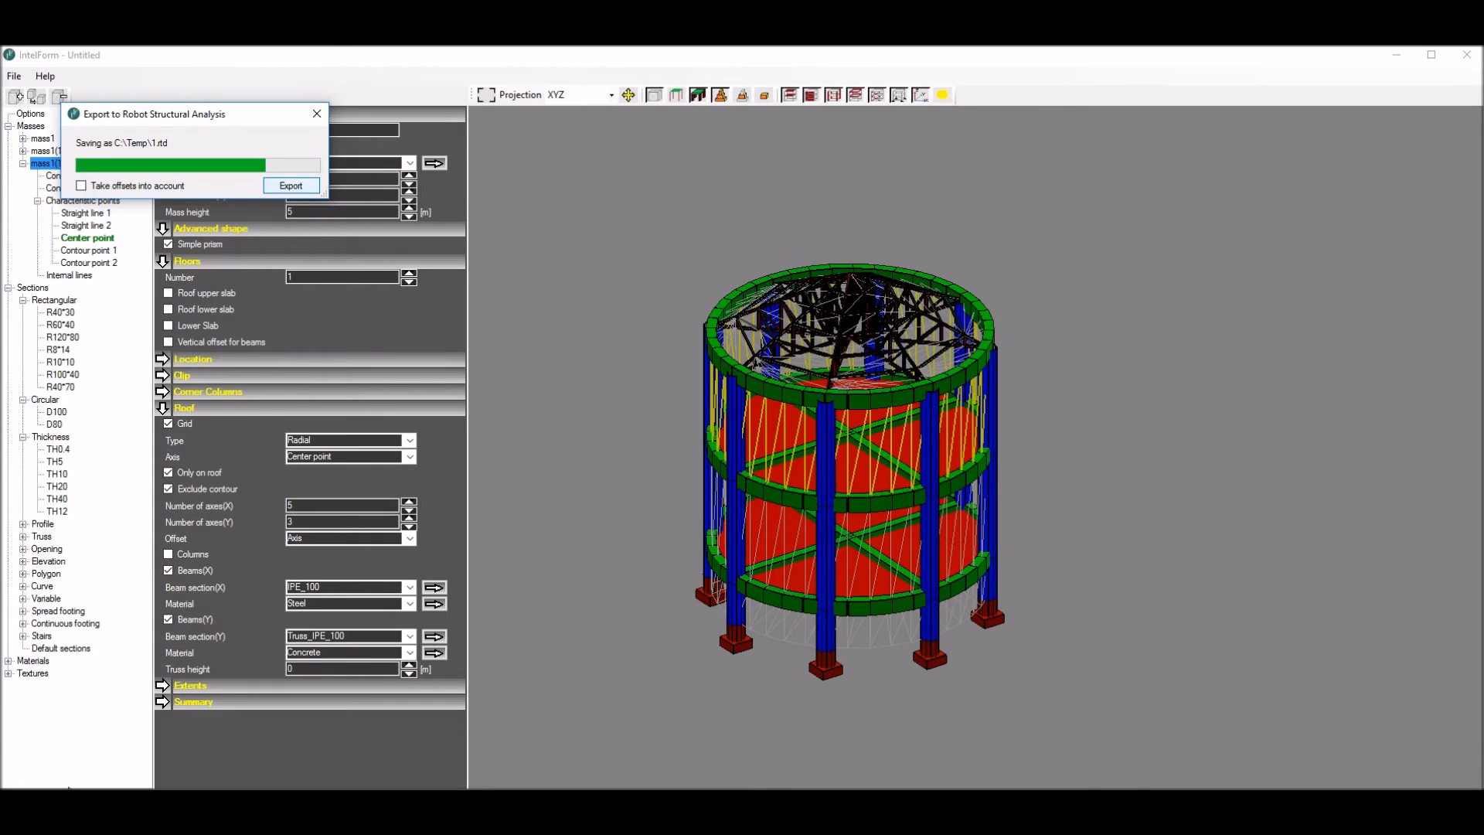
Step: Switch to Robot Structural Analysis and open the recent project 1.rtd
{"action": "key", "text": "super"}
{"action": "left_click", "coordinate": [145, 586]}
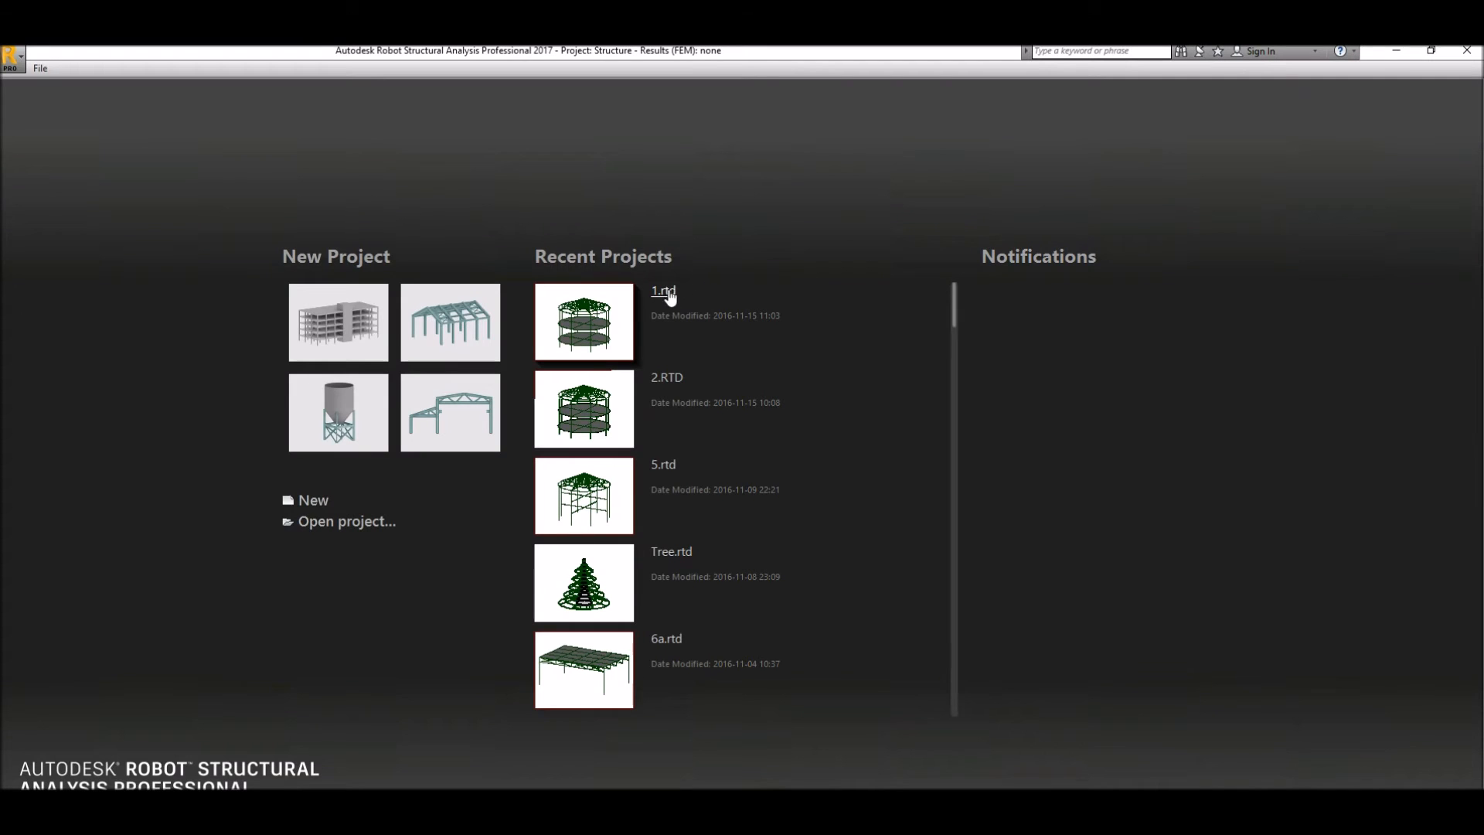
{"action": "left_click", "coordinate": [666, 292]}
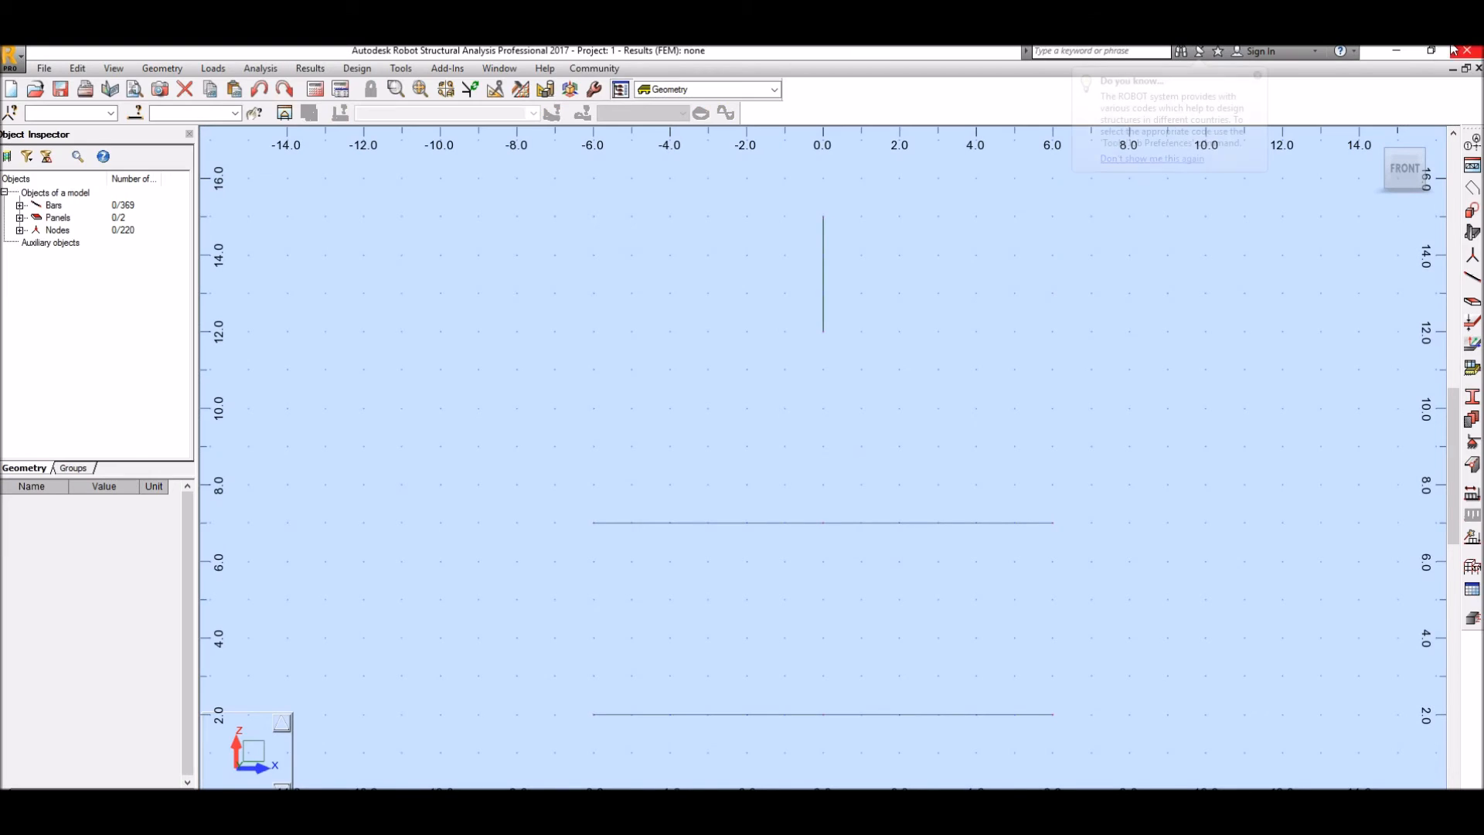
{"action": "left_click", "coordinate": [1432, 50]}
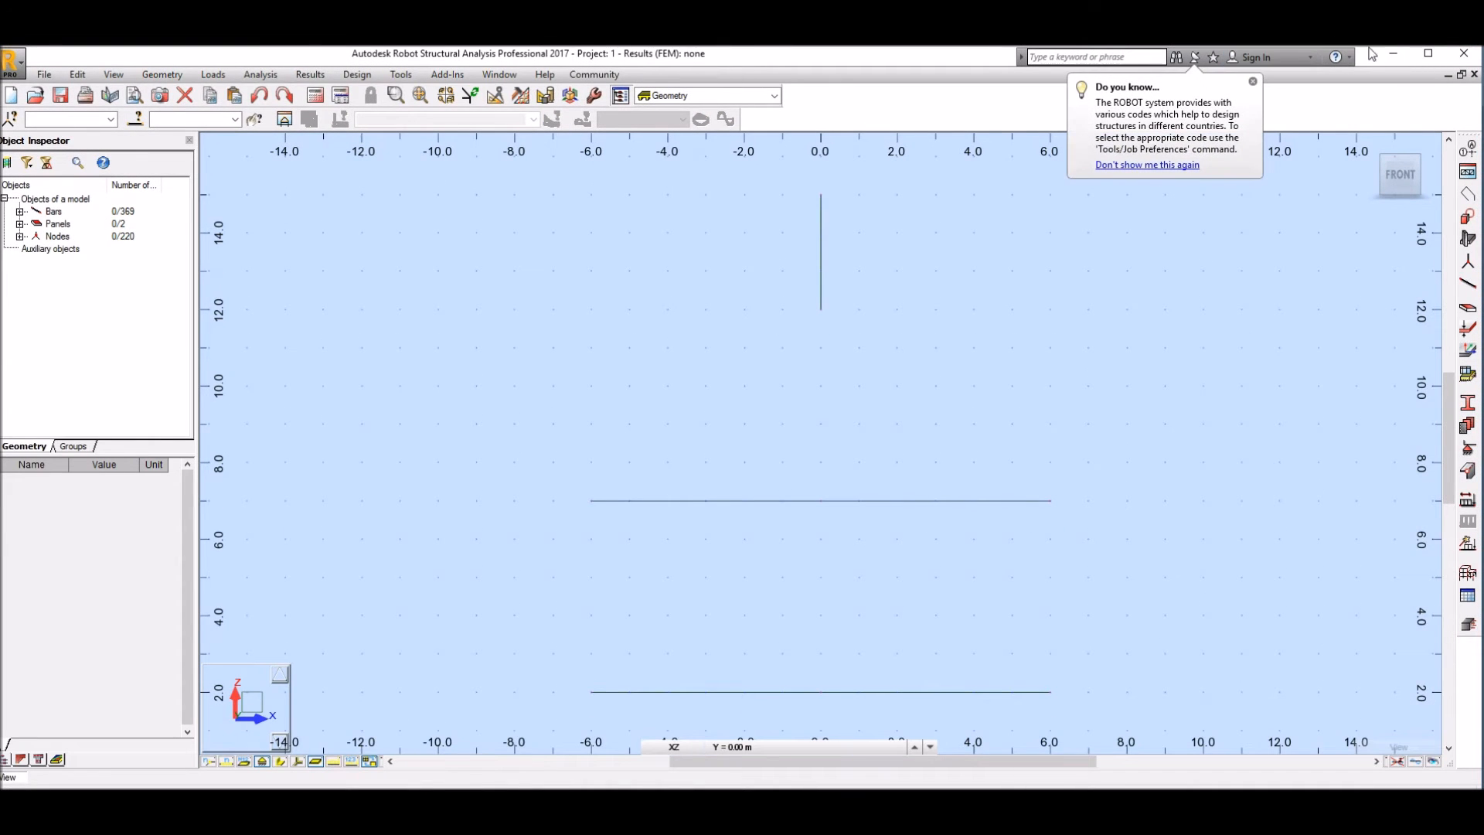
{"action": "left_click", "coordinate": [1429, 53]}
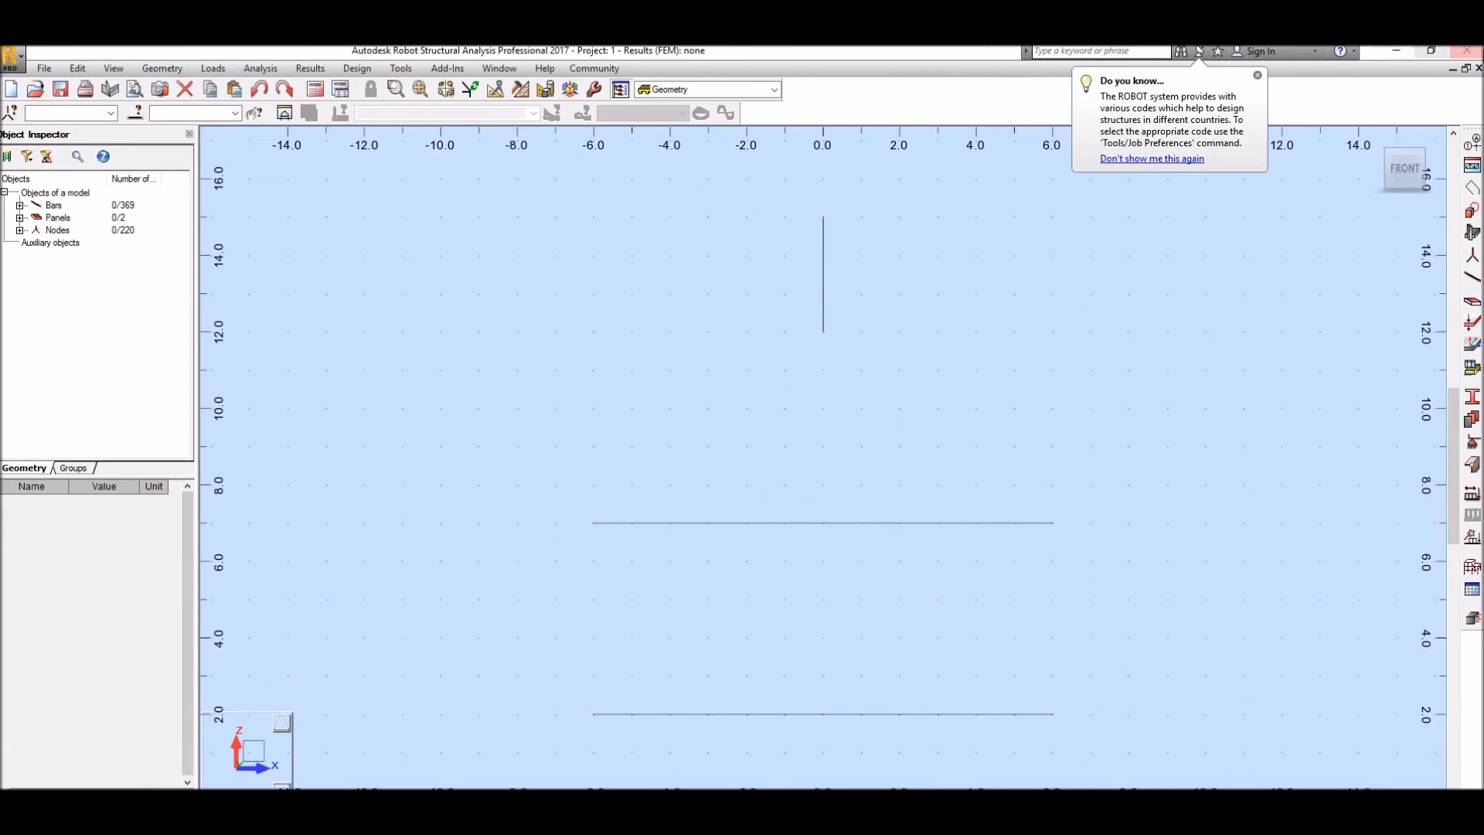
{"action": "left_click", "coordinate": [1431, 50]}
{"action": "left_click_drag", "start_coordinate": [957, 54], "coordinate": [910, 57]}
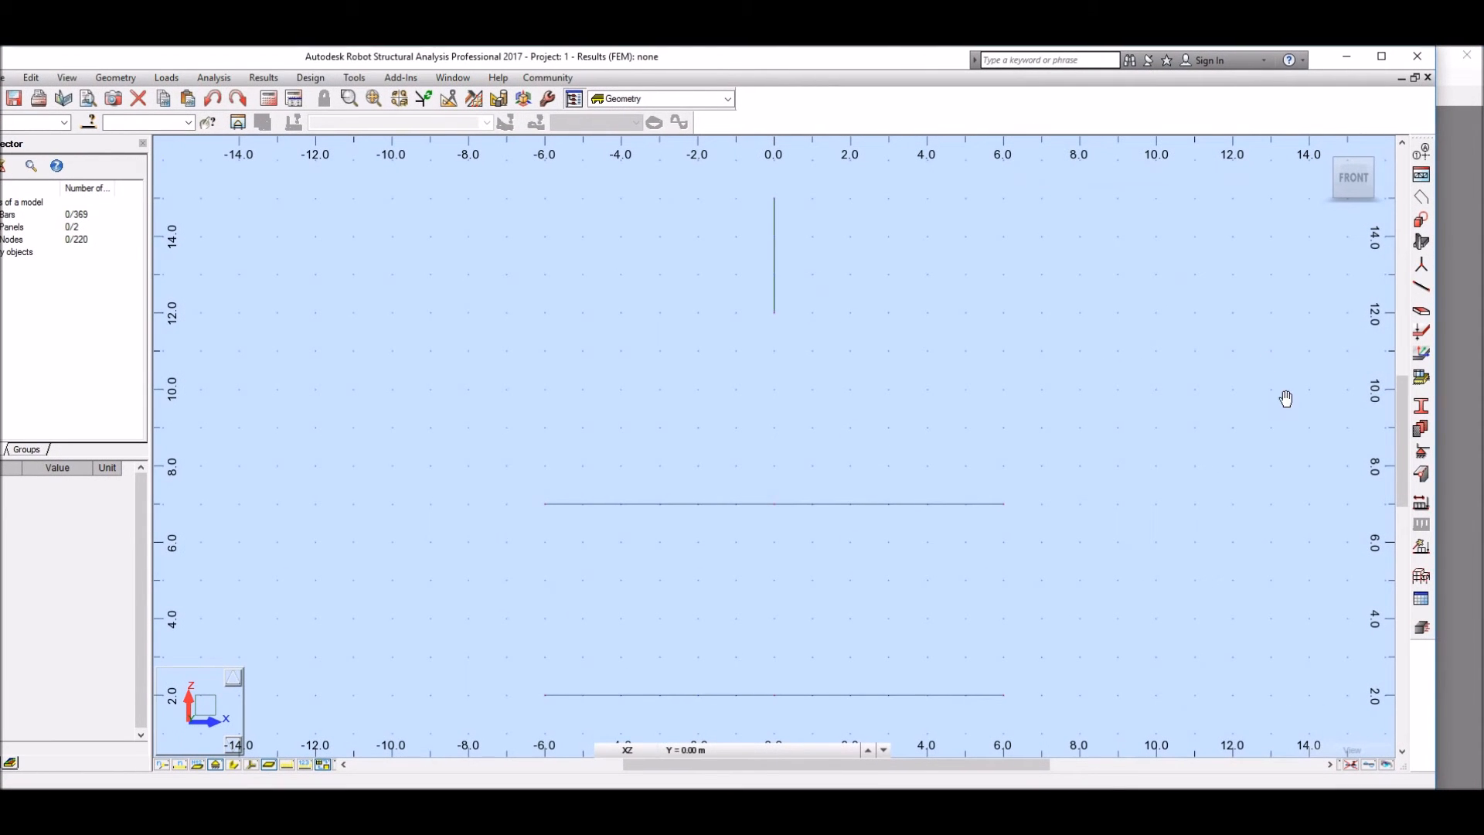
{"action": "double_click", "coordinate": [787, 62]}
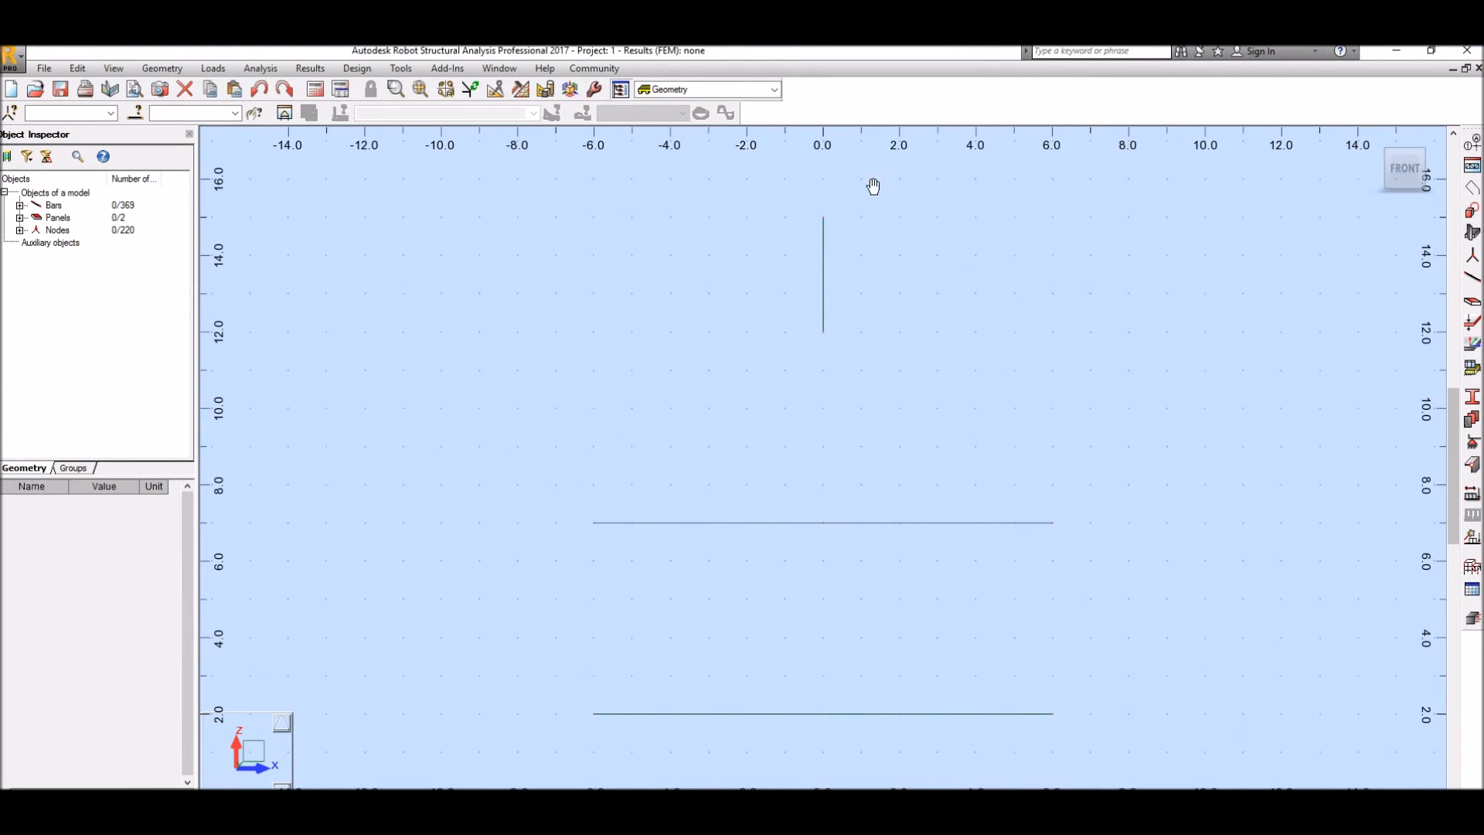
Step: Show the whole structure in a 3D view with its section shapes displayed
{"action": "left_click", "coordinate": [1374, 147]}
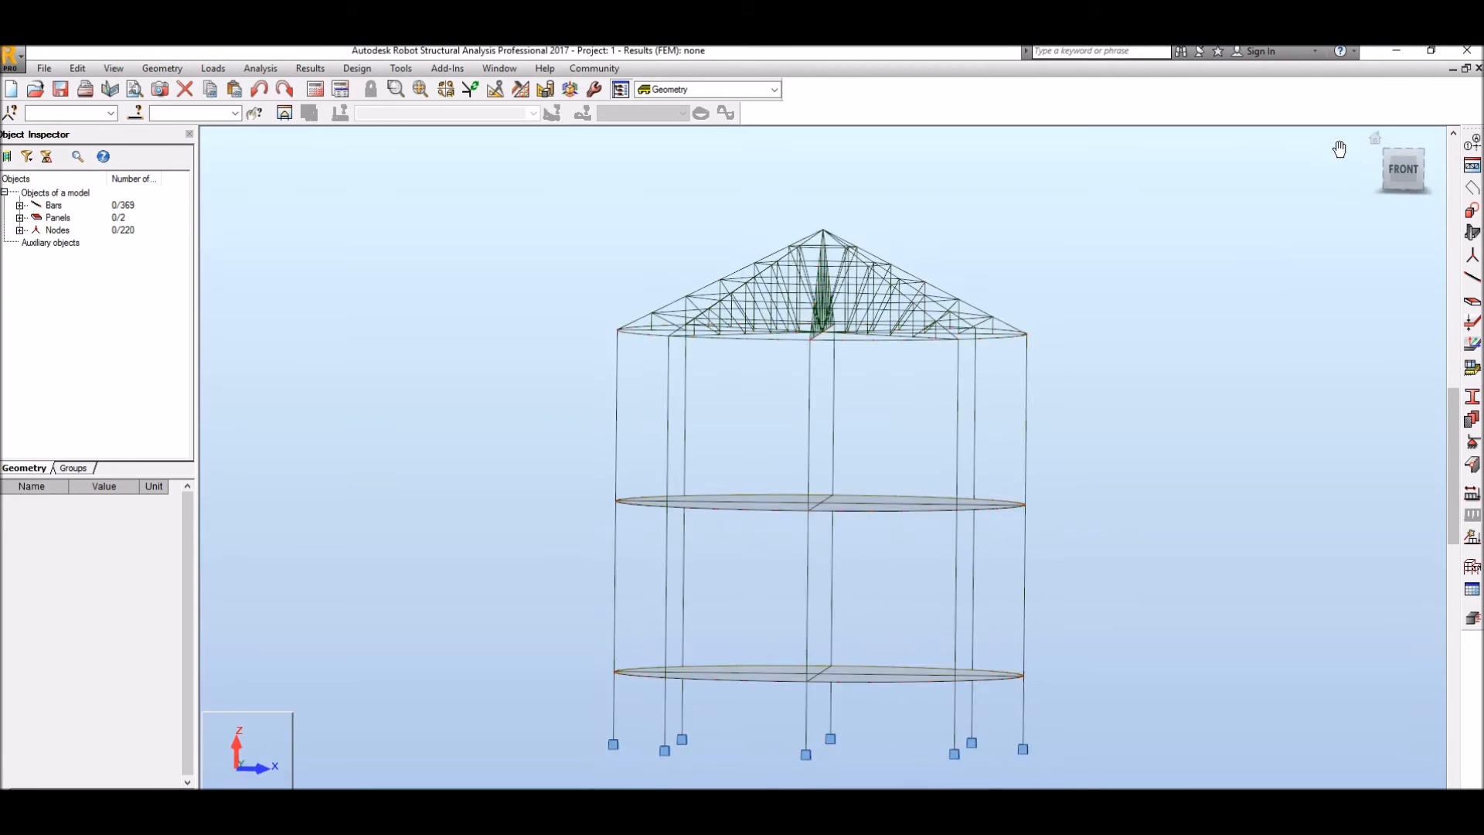
{"action": "left_click", "coordinate": [304, 799]}
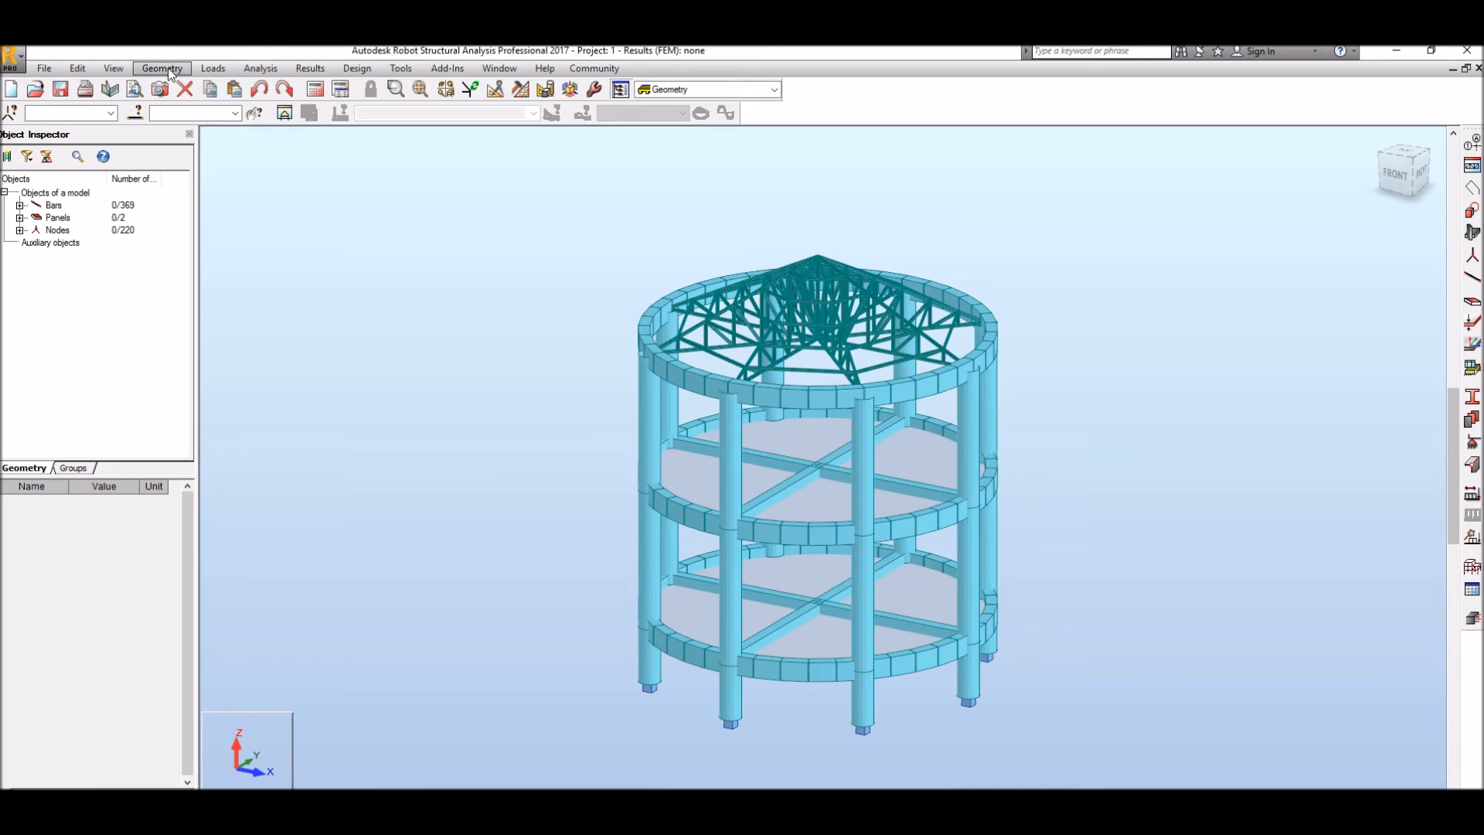
Step: Turn on the Sections - legend by colors display for the model and inspect the roof trusses
{"action": "left_click", "coordinate": [113, 68]}
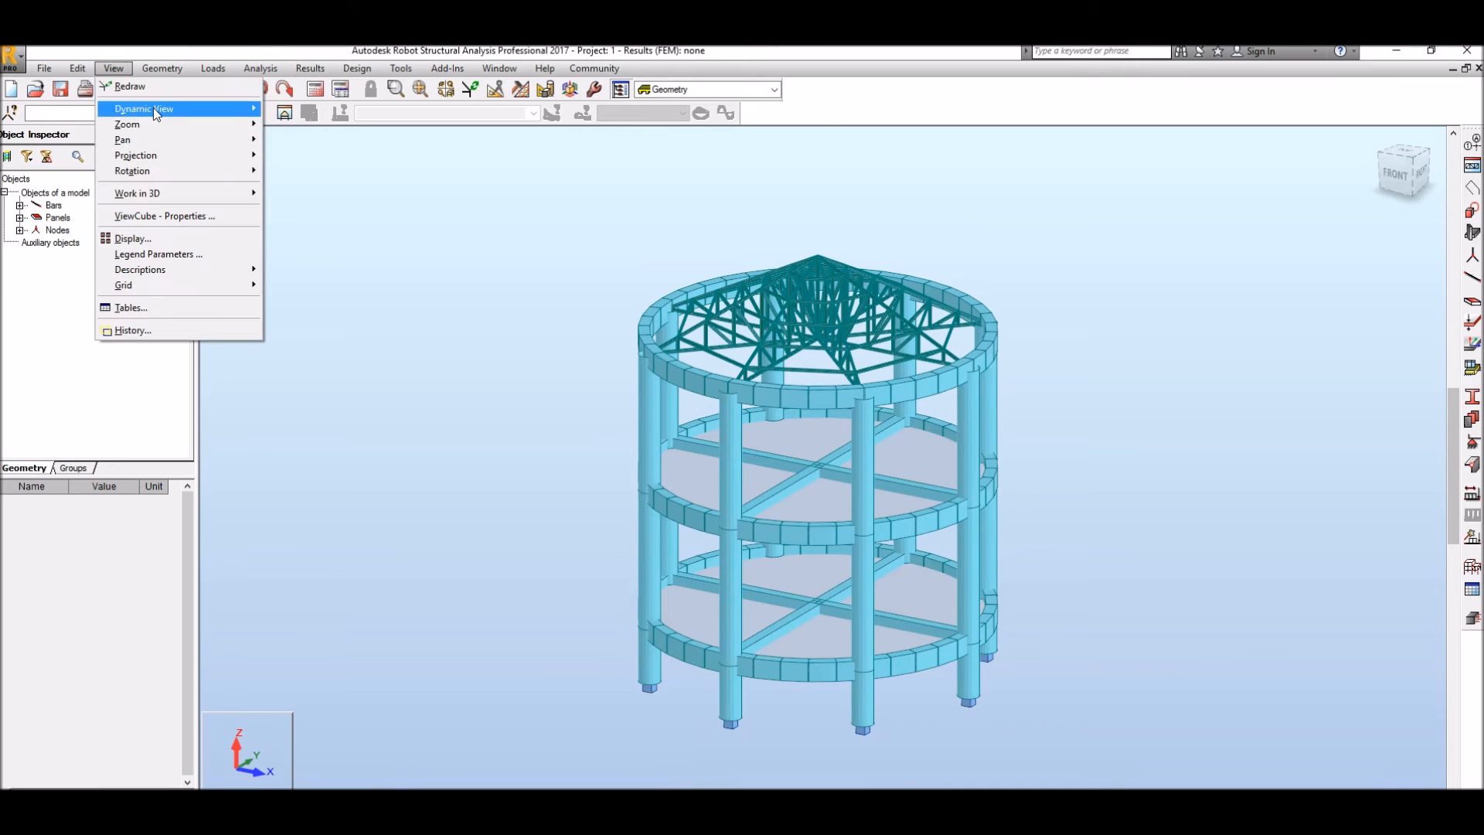
{"action": "left_click", "coordinate": [147, 238]}
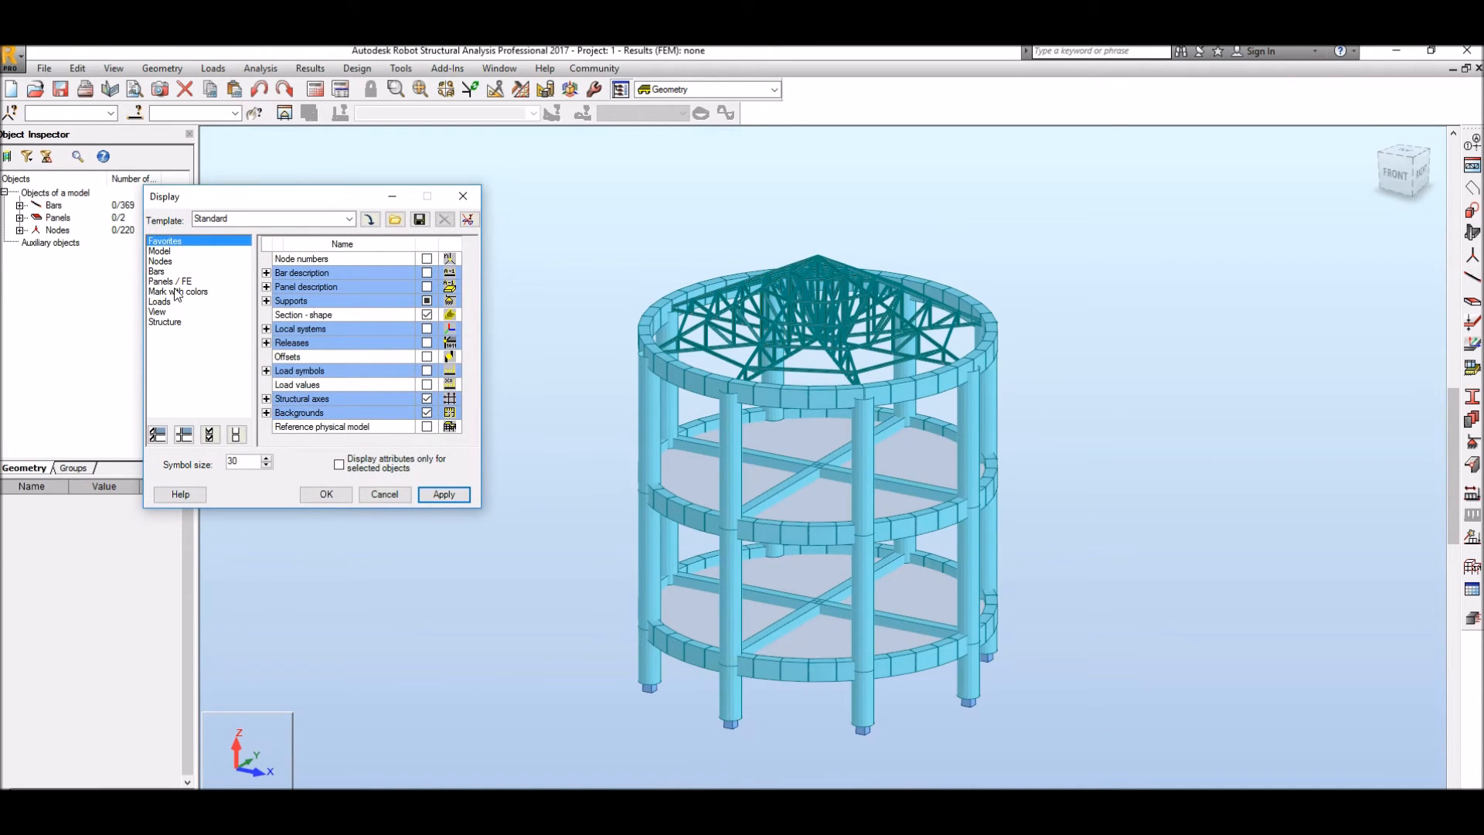
{"action": "left_click", "coordinate": [177, 292]}
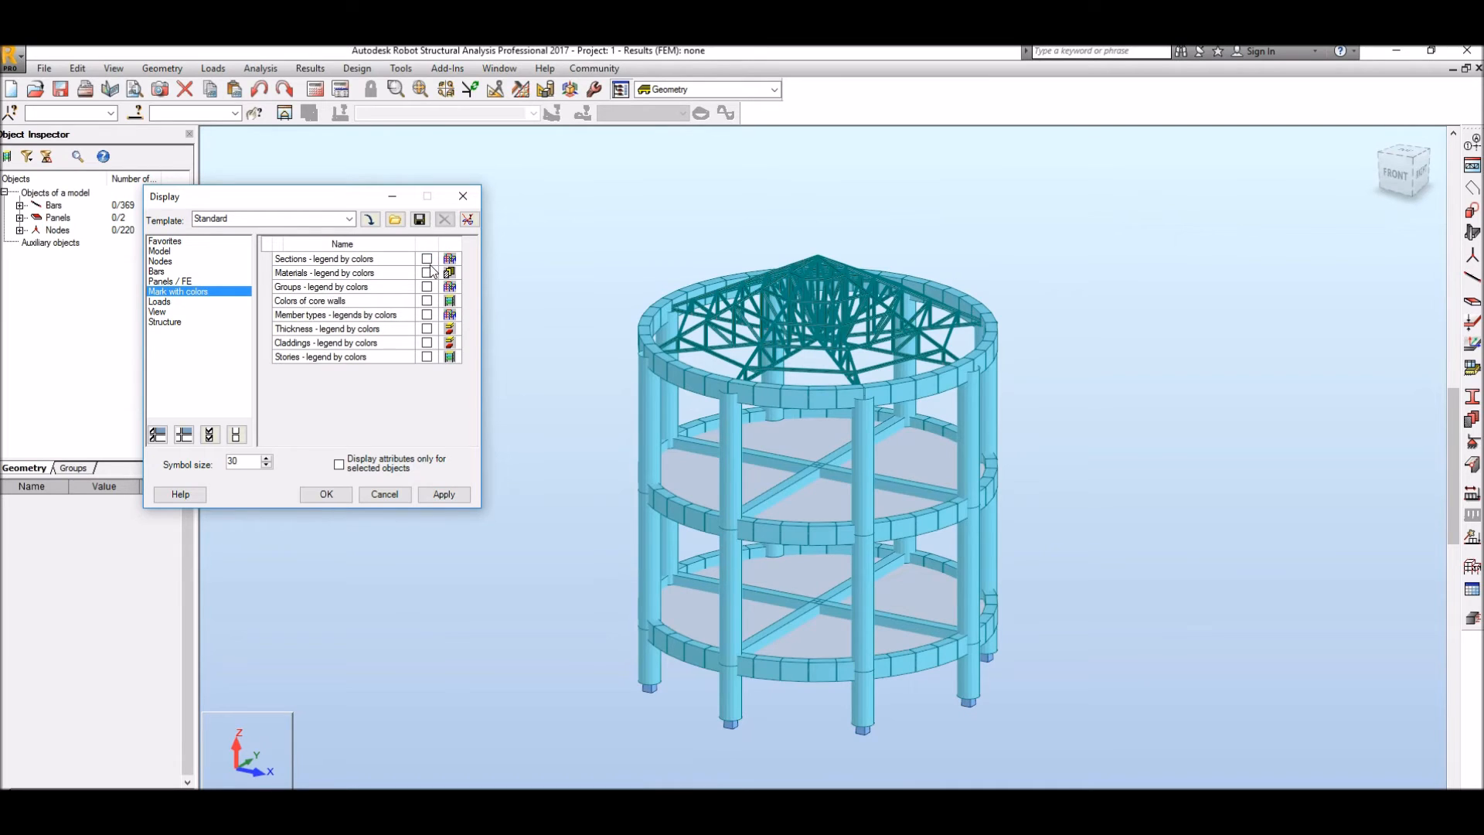
{"action": "left_click", "coordinate": [426, 259]}
{"action": "left_click", "coordinate": [340, 494]}
{"action": "middle_click_drag", "start_coordinate": [504, 301], "coordinate": [563, 309], "text": "shift"}
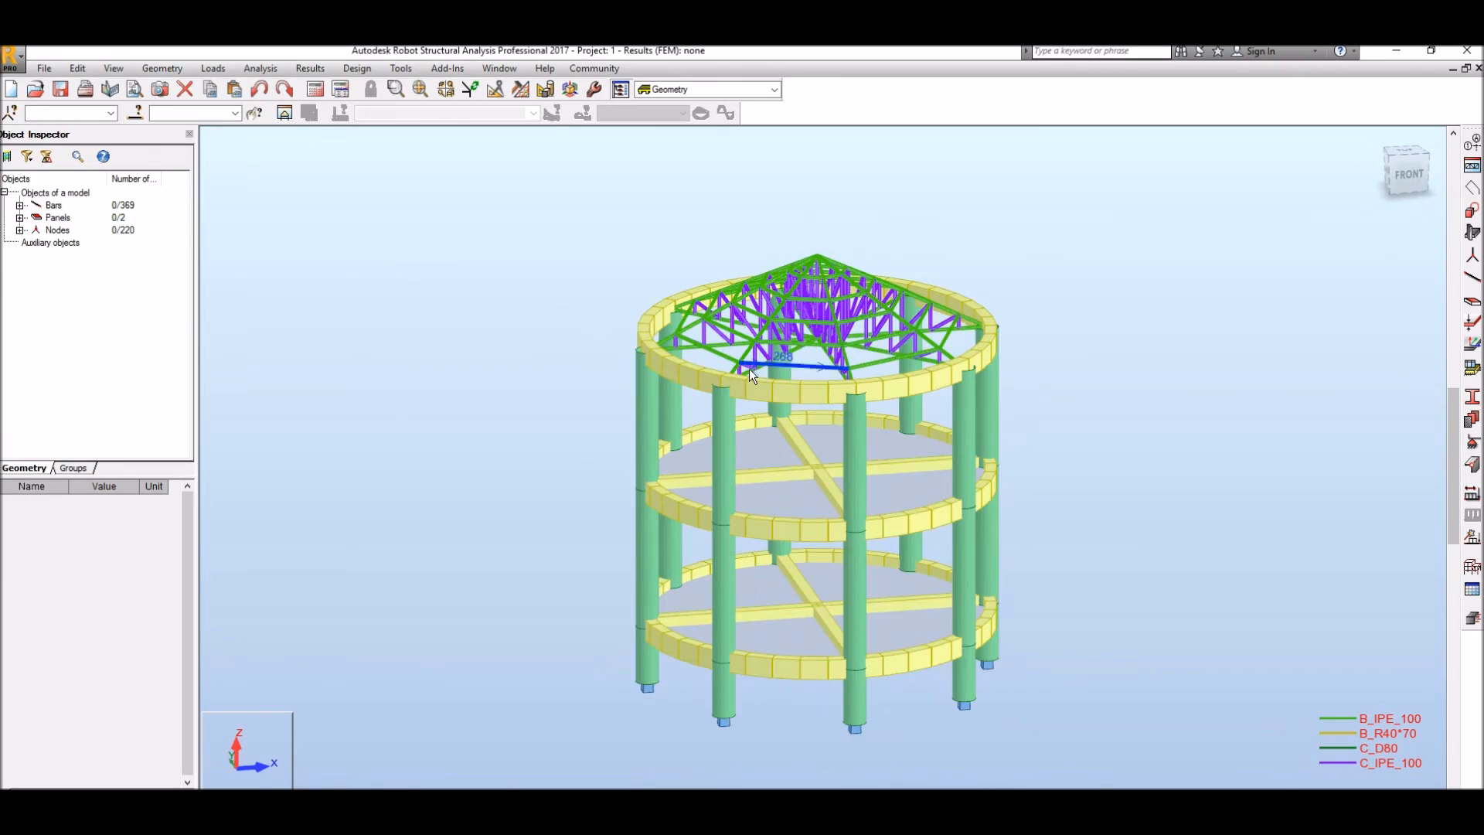
{"action": "scroll", "coordinate": [752, 375], "scroll_direction": "up", "scroll_amount": 8}
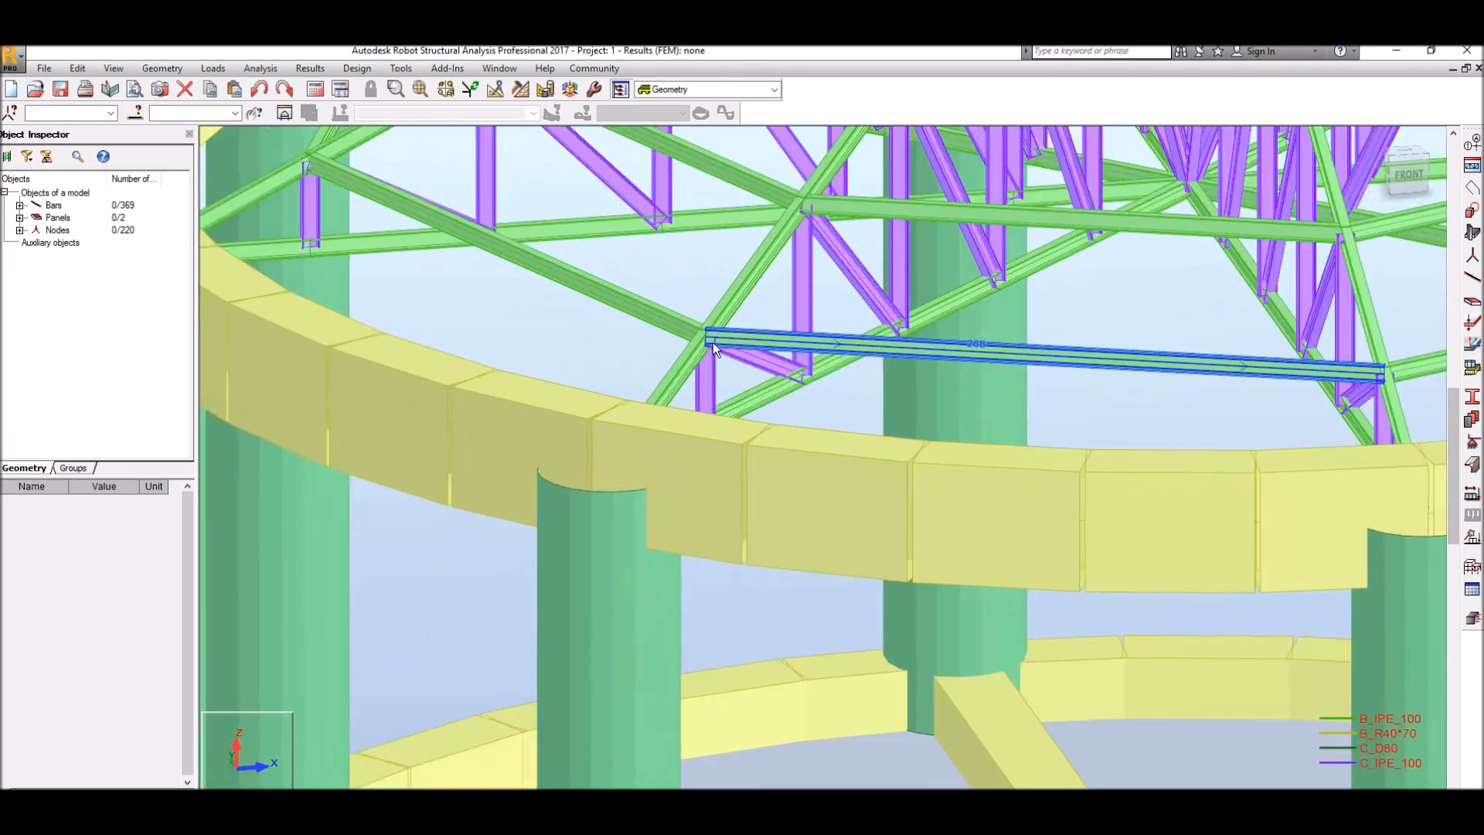
{"action": "scroll", "coordinate": [713, 350], "scroll_direction": "down", "scroll_amount": 10}
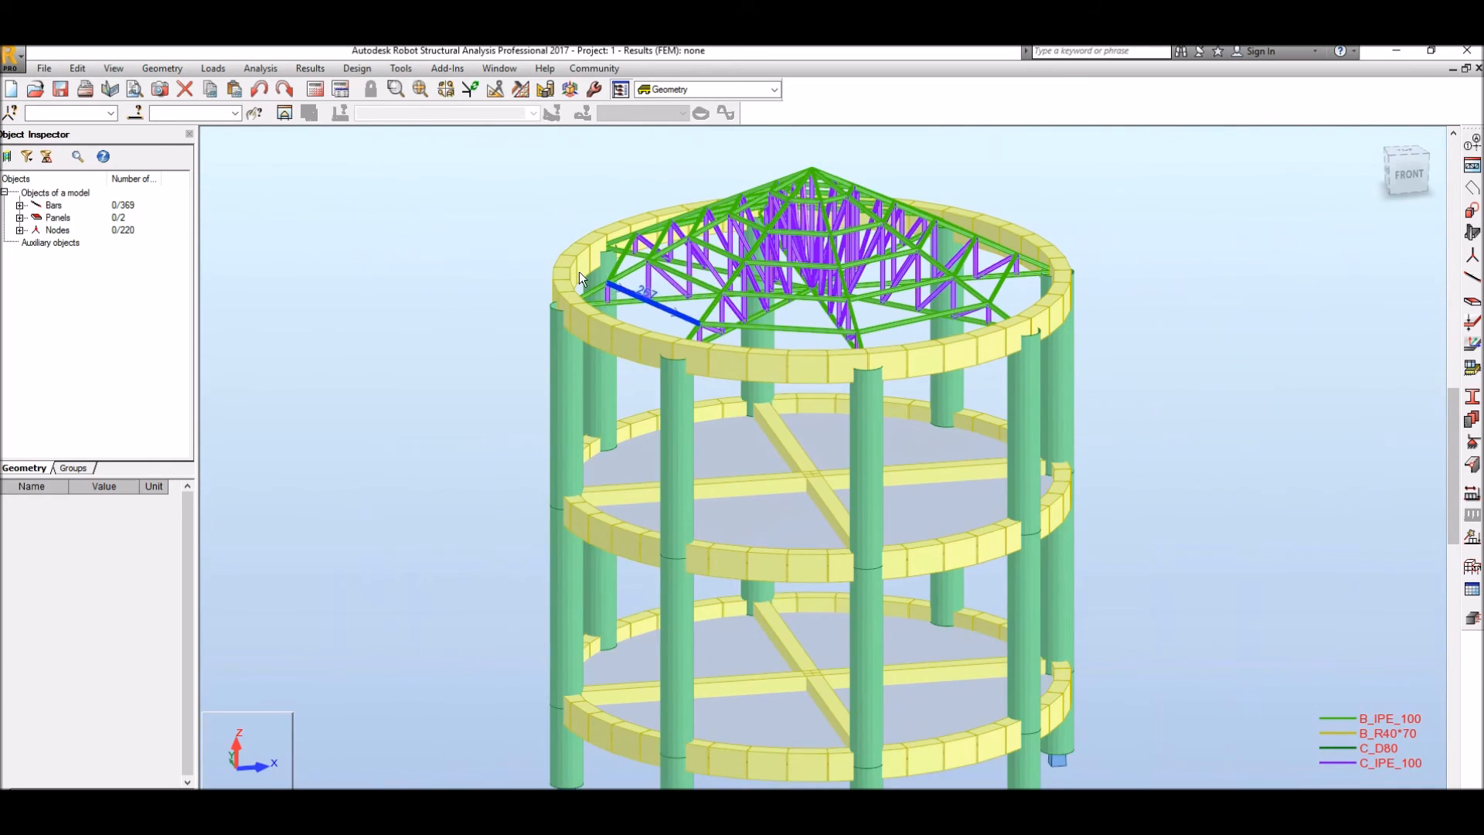
{"action": "middle_click_drag", "start_coordinate": [581, 279], "coordinate": [571, 255], "text": "shift"}
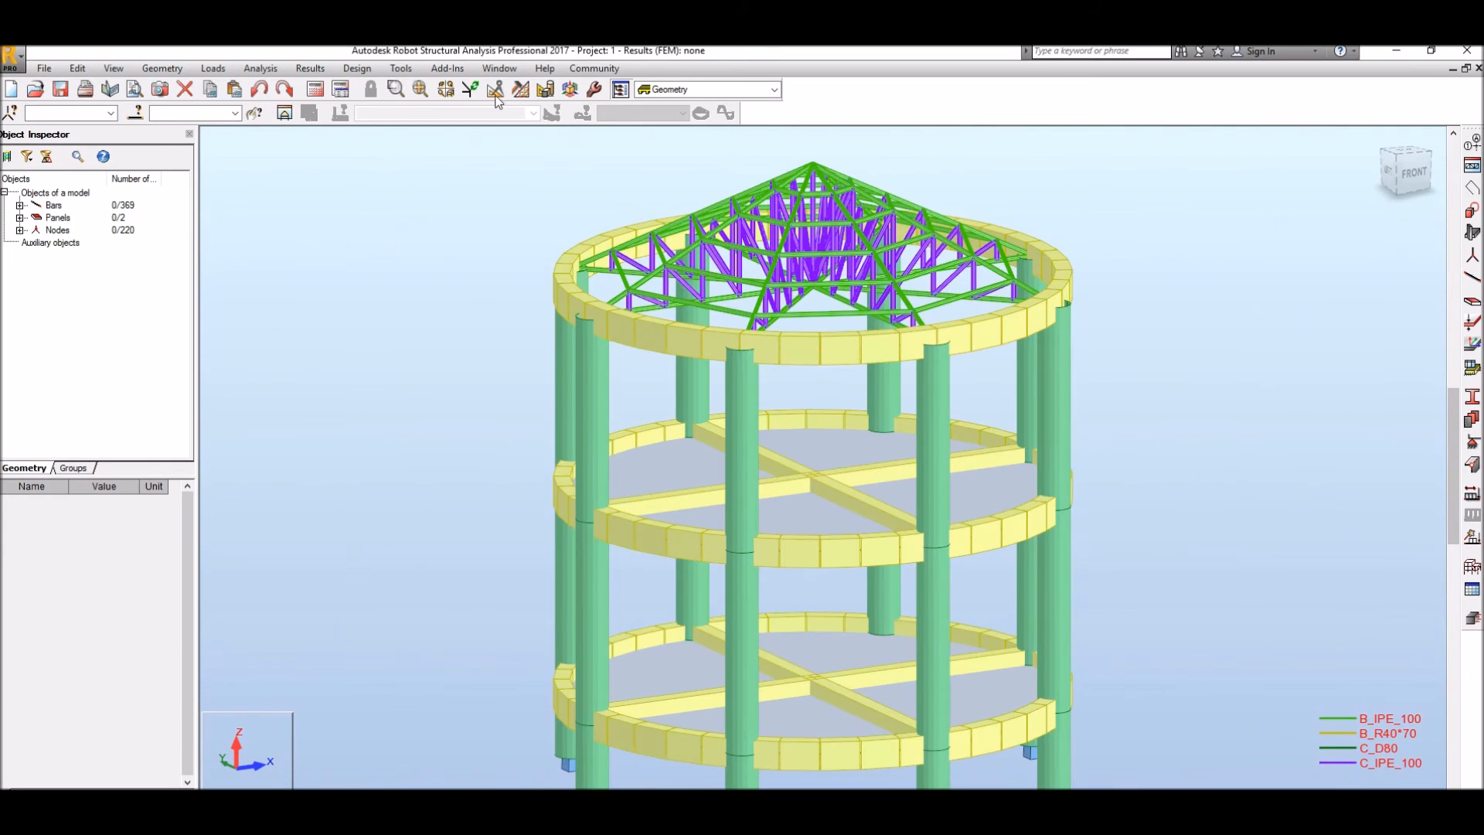
Step: Run the structure verification on the imported model and close its report
{"action": "left_click", "coordinate": [269, 71]}
{"action": "left_click", "coordinate": [279, 211]}
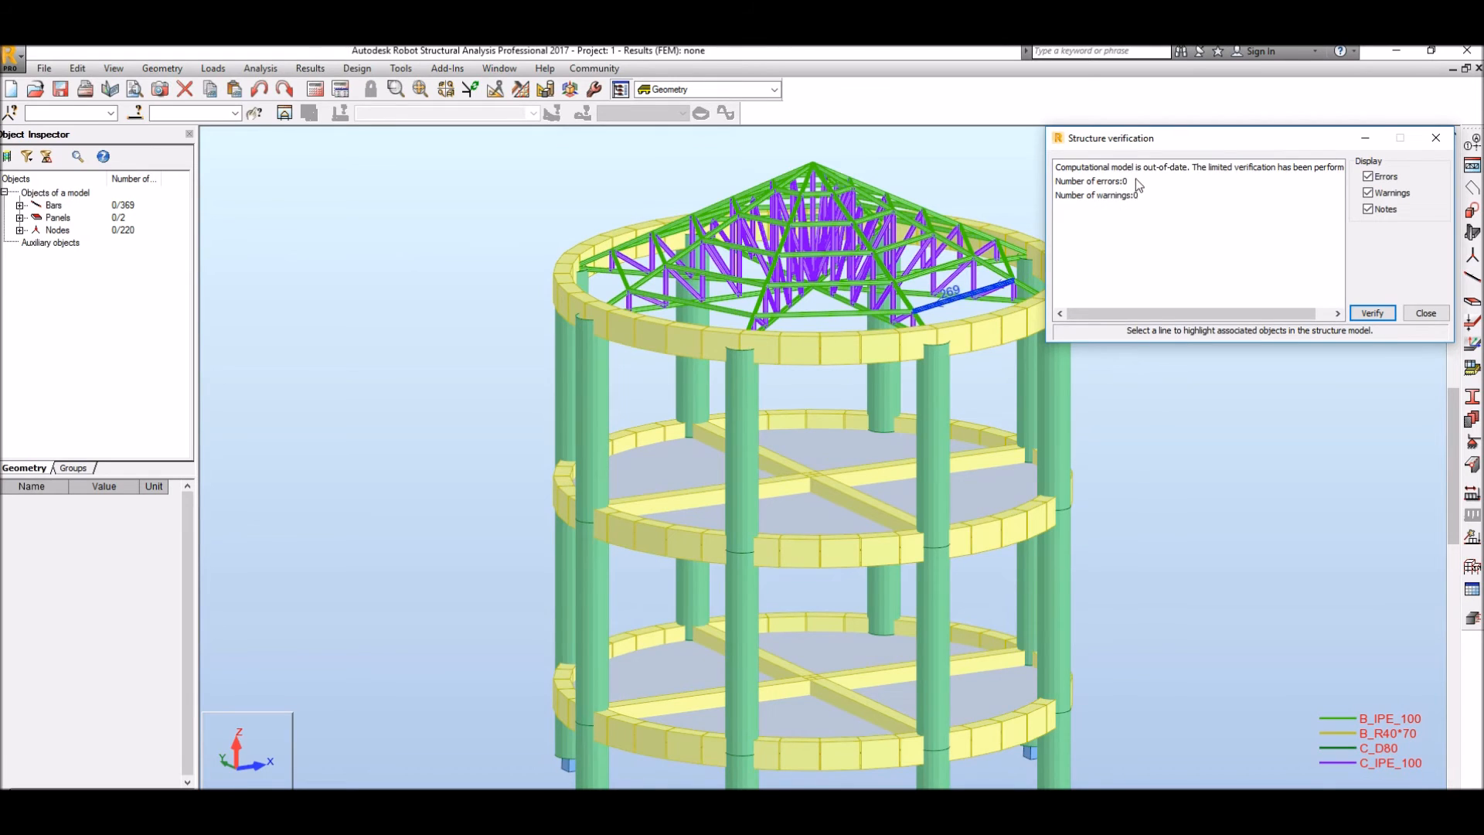
{"action": "left_click", "coordinate": [1426, 313]}
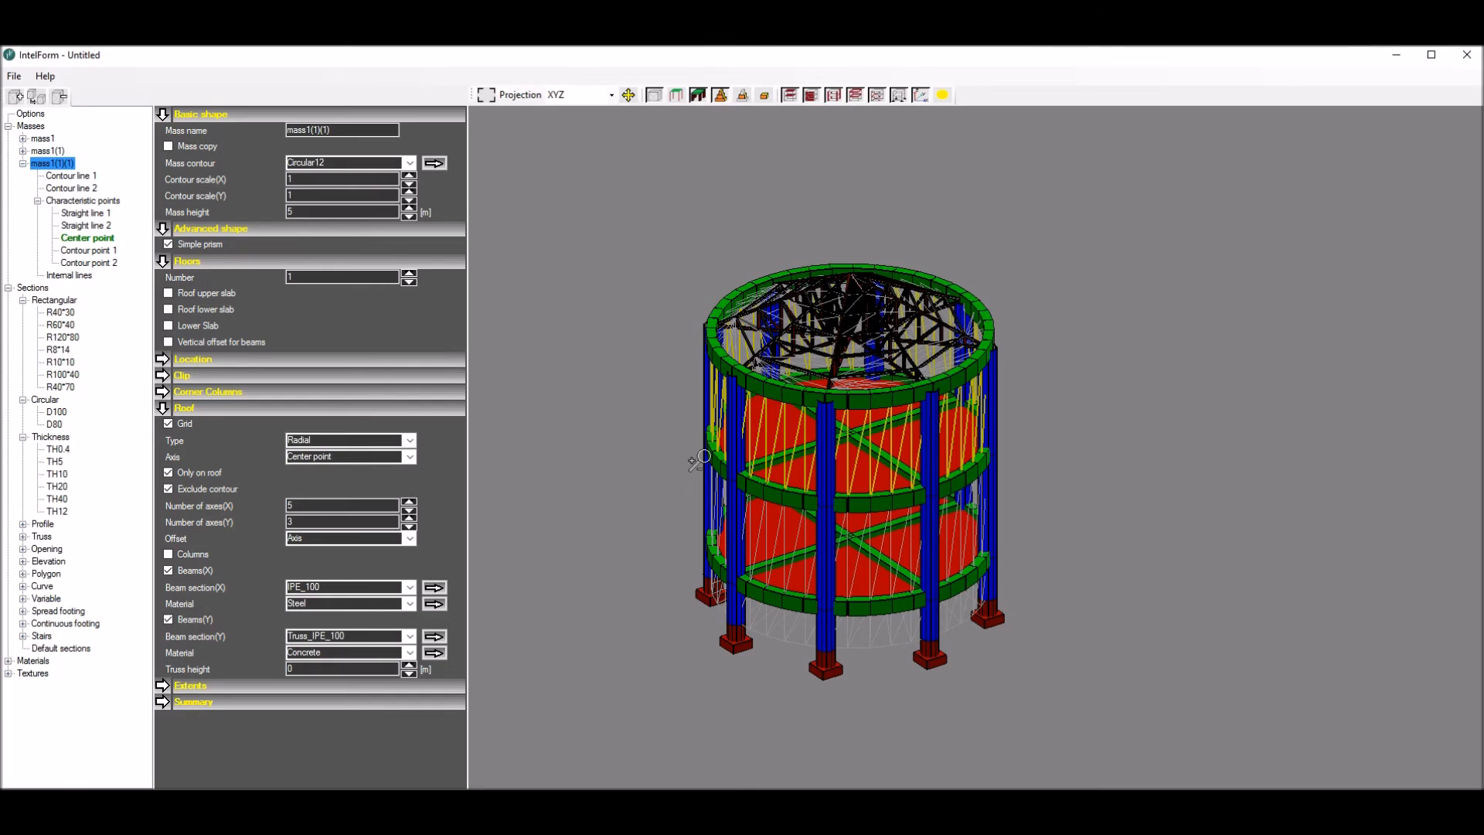
Step: Switch back to IntelForm and hide the masses so only the structural elements are displayed
{"action": "scroll", "coordinate": [739, 398], "scroll_direction": "down", "scroll_amount": 1}
{"action": "scroll", "coordinate": [727, 371], "scroll_direction": "up", "scroll_amount": 1}
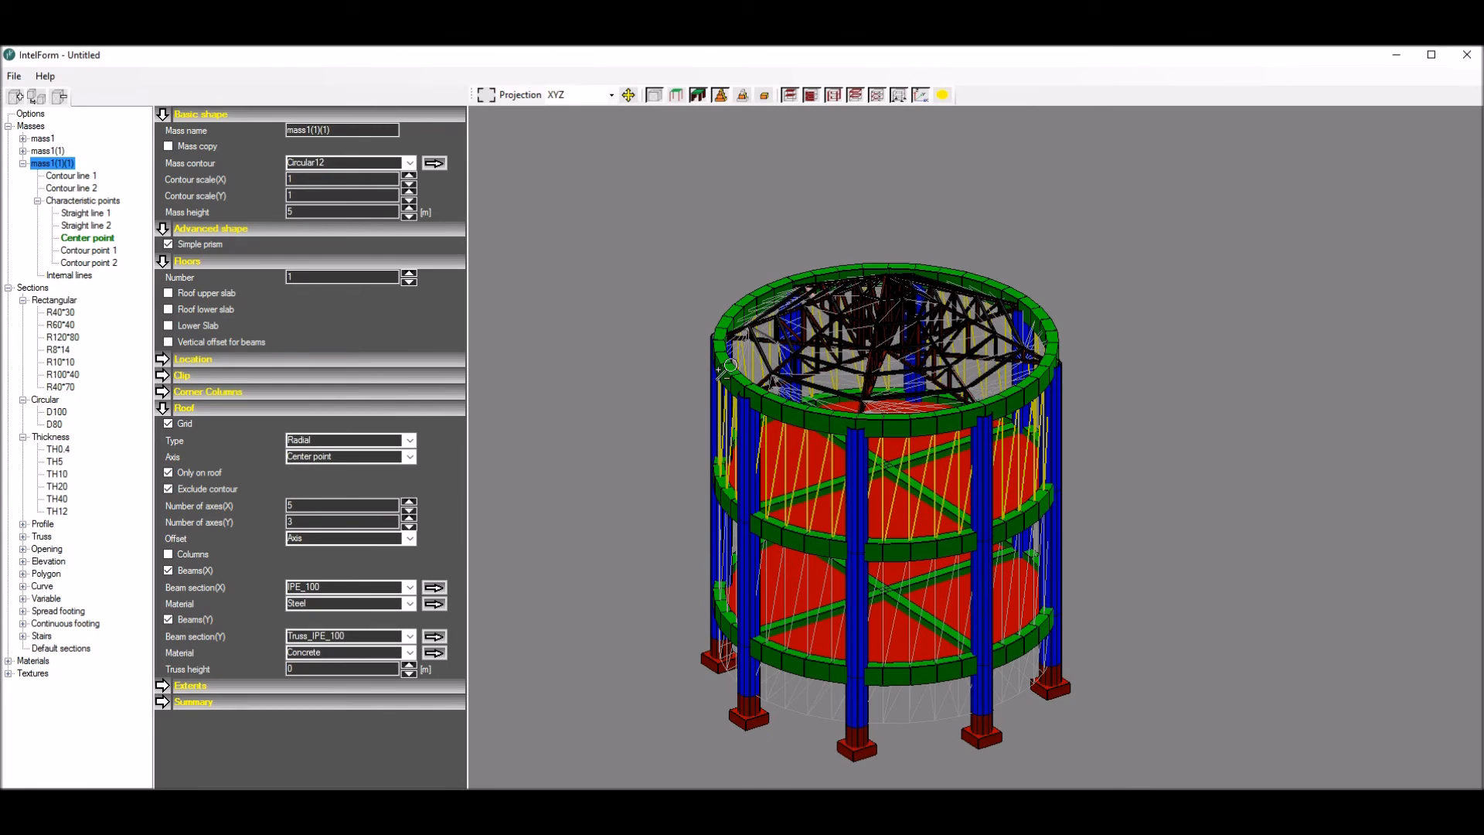
{"action": "left_click", "coordinate": [652, 98]}
{"action": "left_click_drag", "start_coordinate": [680, 197], "coordinate": [639, 209]}
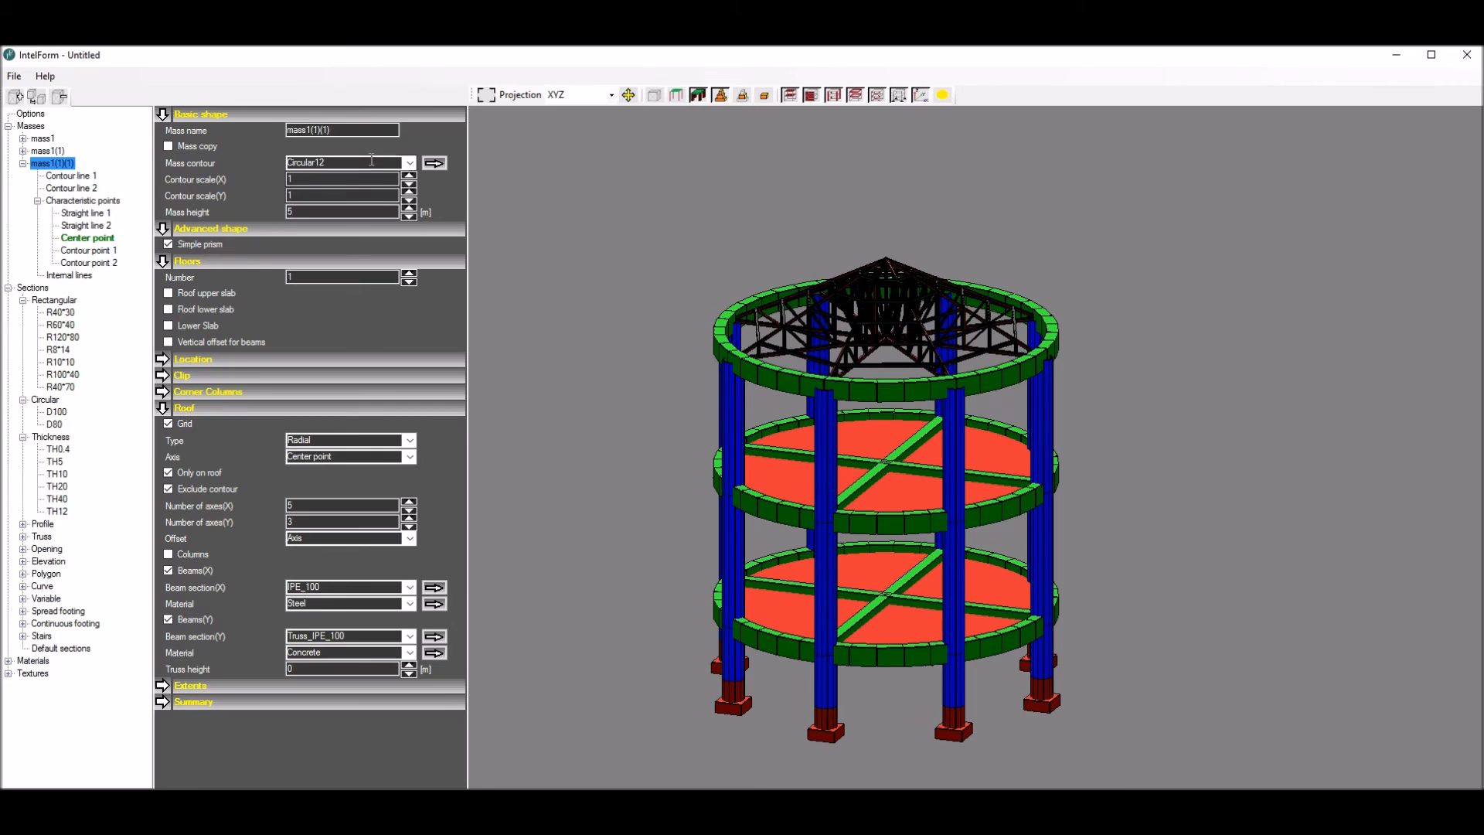
Step: Set the diameter of the circular mass contour of mass1(1)(1) to 15 m
{"action": "left_click", "coordinate": [433, 163]}
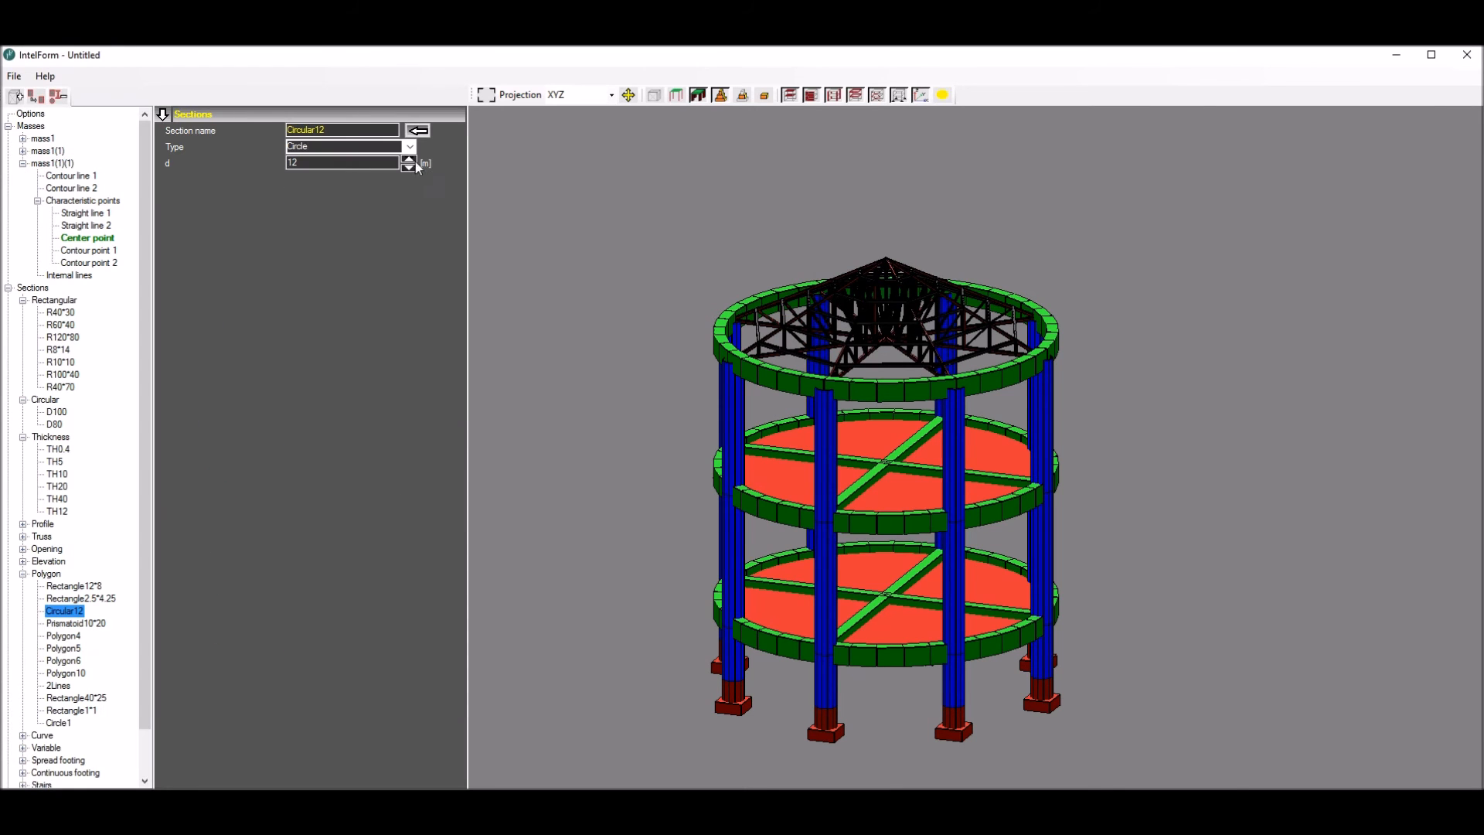
{"action": "left_click", "coordinate": [415, 160]}
{"action": "left_click", "coordinate": [414, 160]}
{"action": "left_click", "coordinate": [415, 160]}
{"action": "left_click_drag", "start_coordinate": [492, 196], "coordinate": [577, 216]}
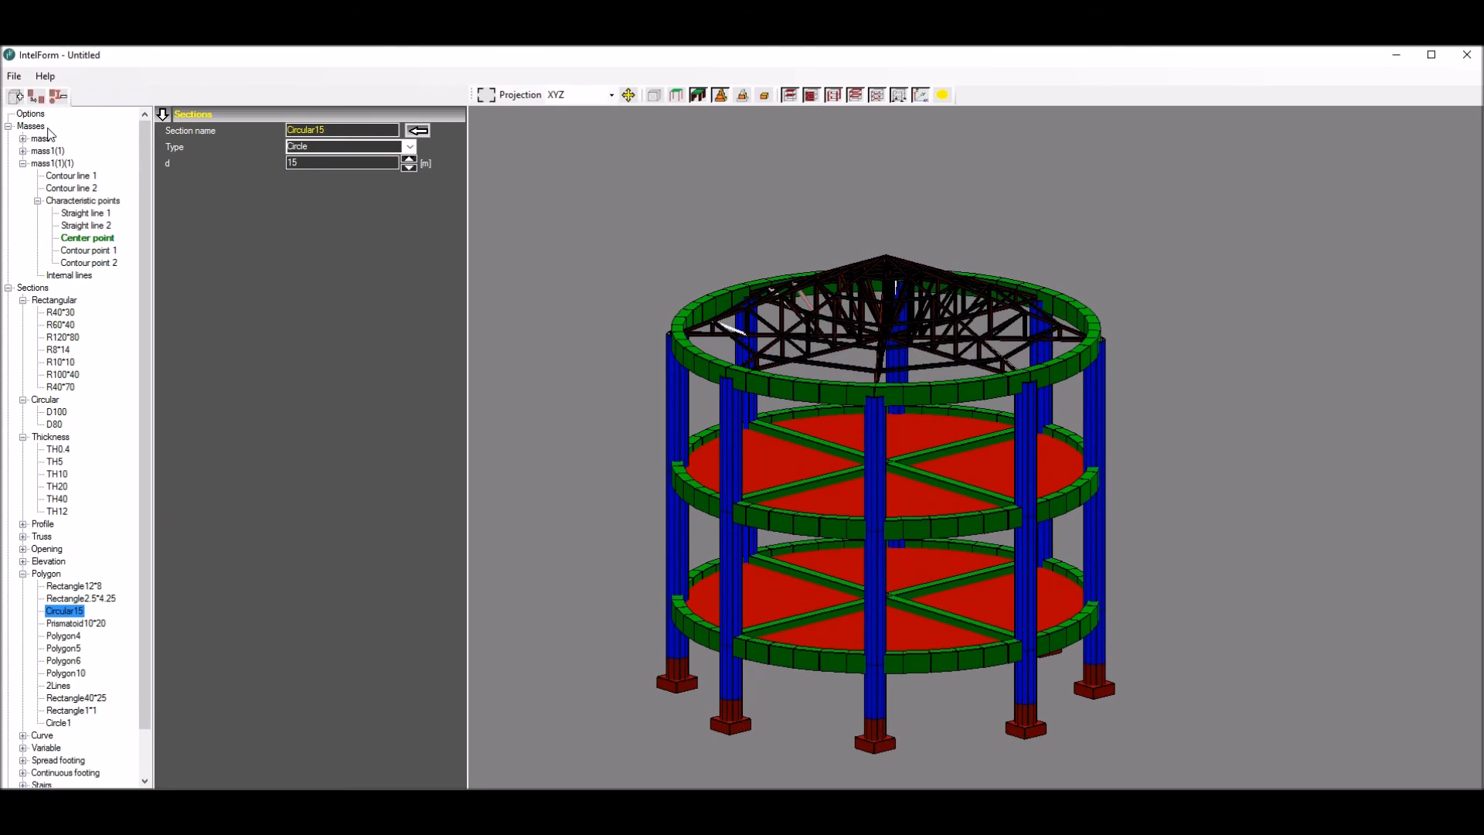
Step: Set the line scale of the roof upper surface at the Center point of mass1(1)(1) to 5
{"action": "left_click", "coordinate": [72, 240]}
{"action": "left_click", "coordinate": [408, 175]}
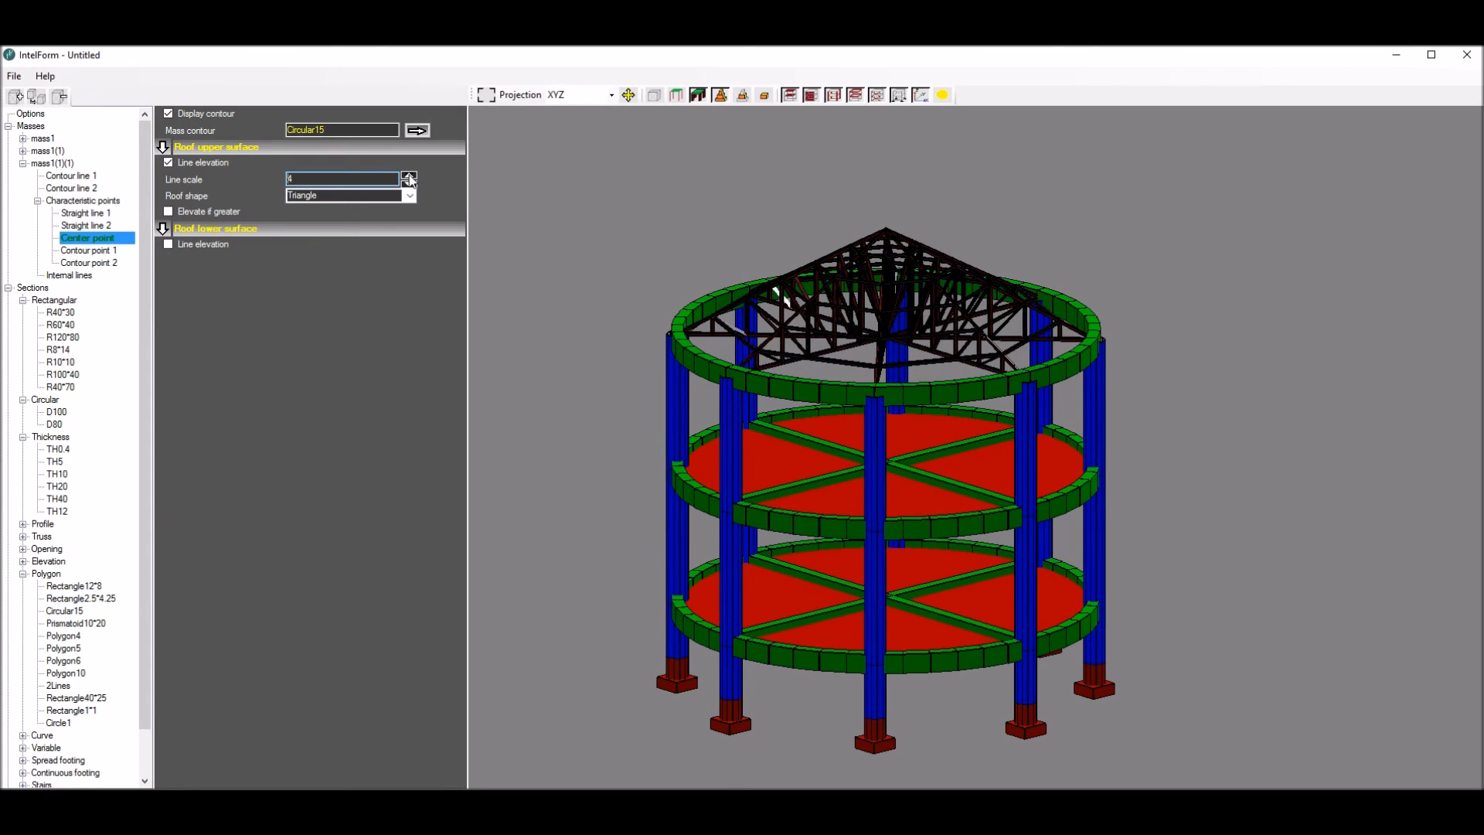
Step: Try the Circle and Parabola(Down) roof shapes for the upper surface at the Center point
{"action": "left_click", "coordinate": [411, 195]}
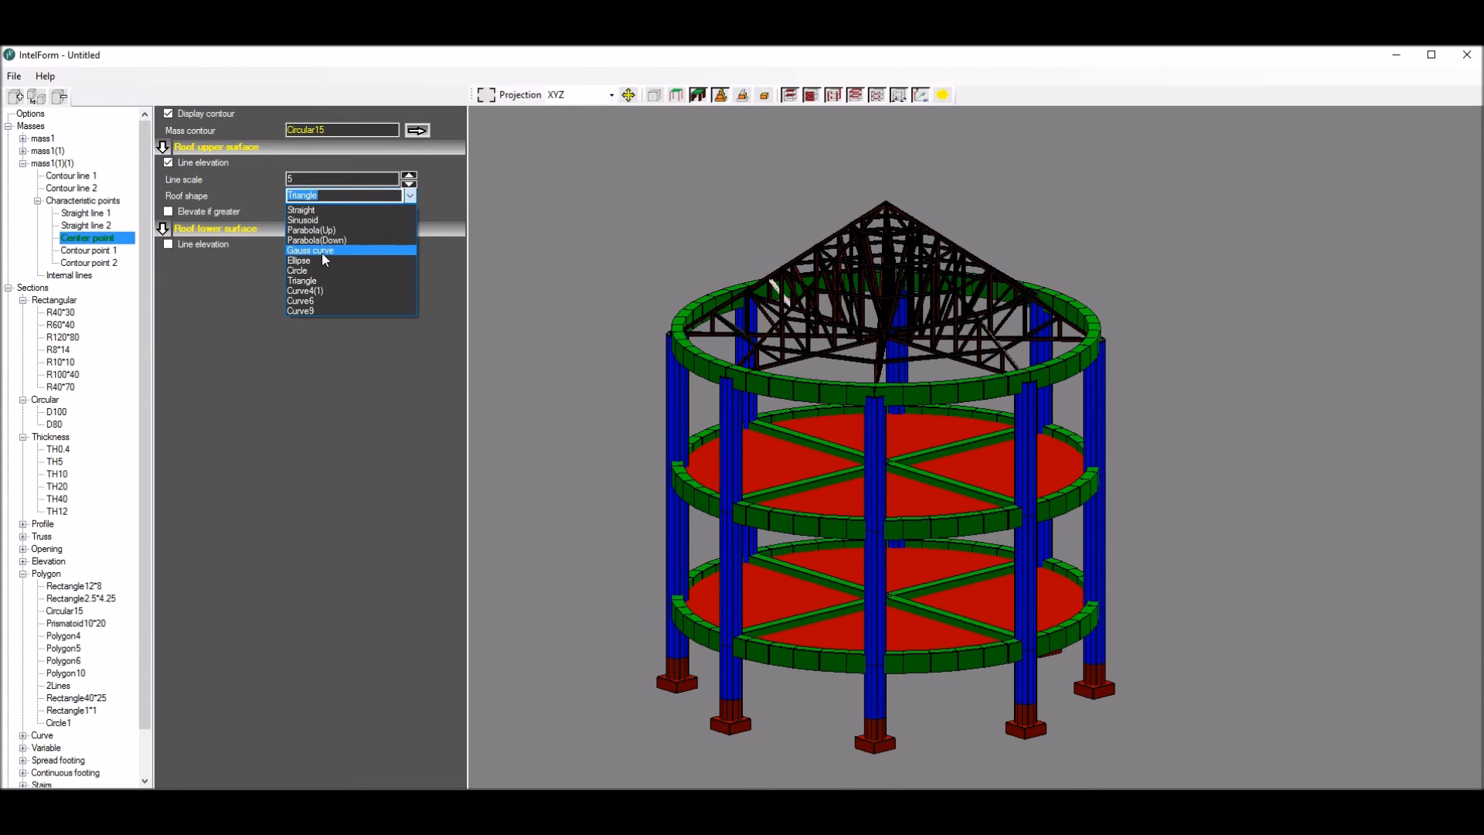
{"action": "left_click", "coordinate": [313, 270]}
{"action": "mouse_move", "coordinate": [634, 237]}
{"action": "left_mouse_down"}
{"action": "mouse_move", "coordinate": [735, 235]}
{"action": "mouse_move", "coordinate": [639, 229]}
{"action": "left_mouse_up"}
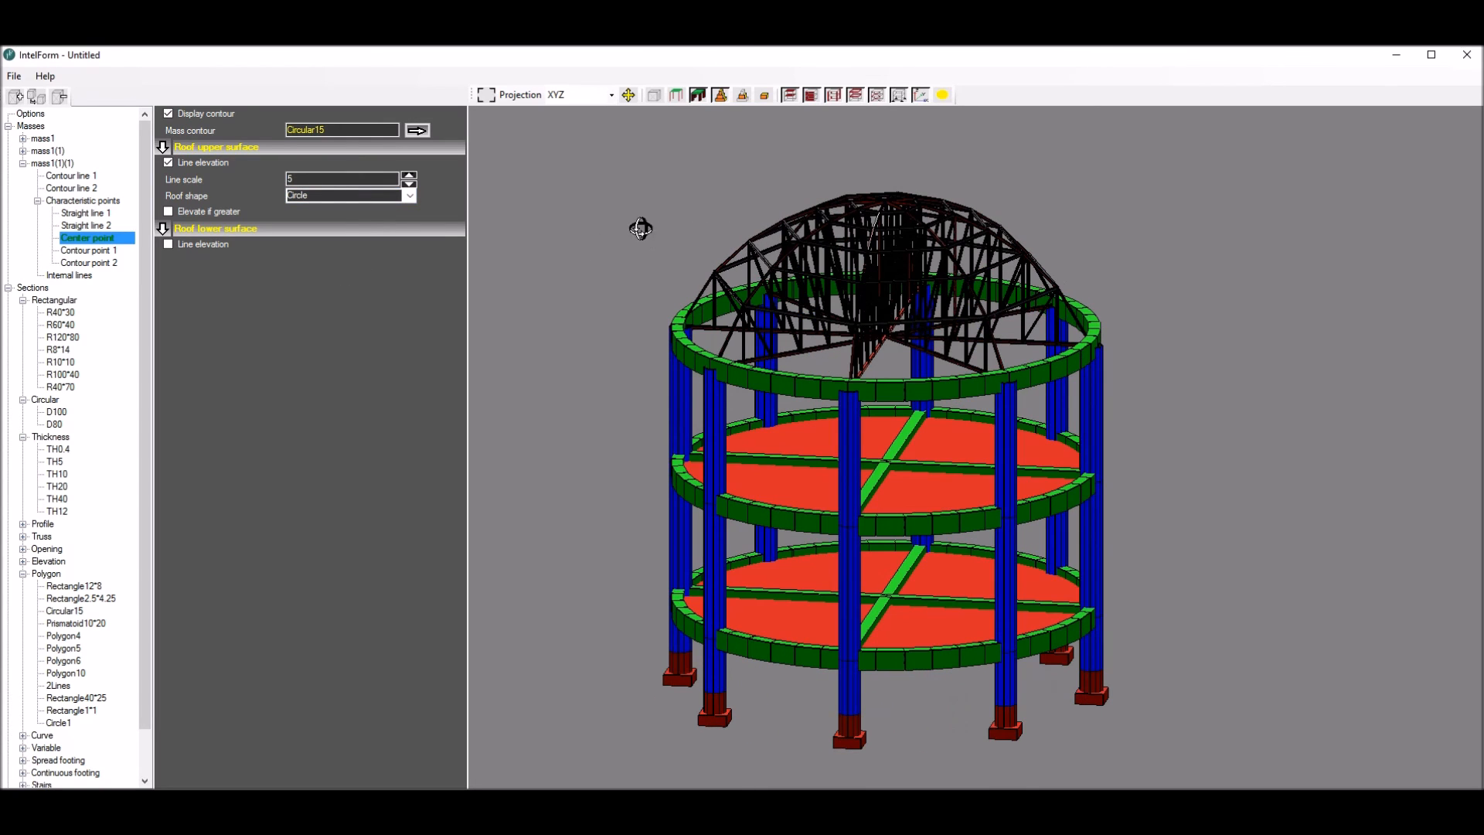
{"action": "left_click", "coordinate": [409, 196]}
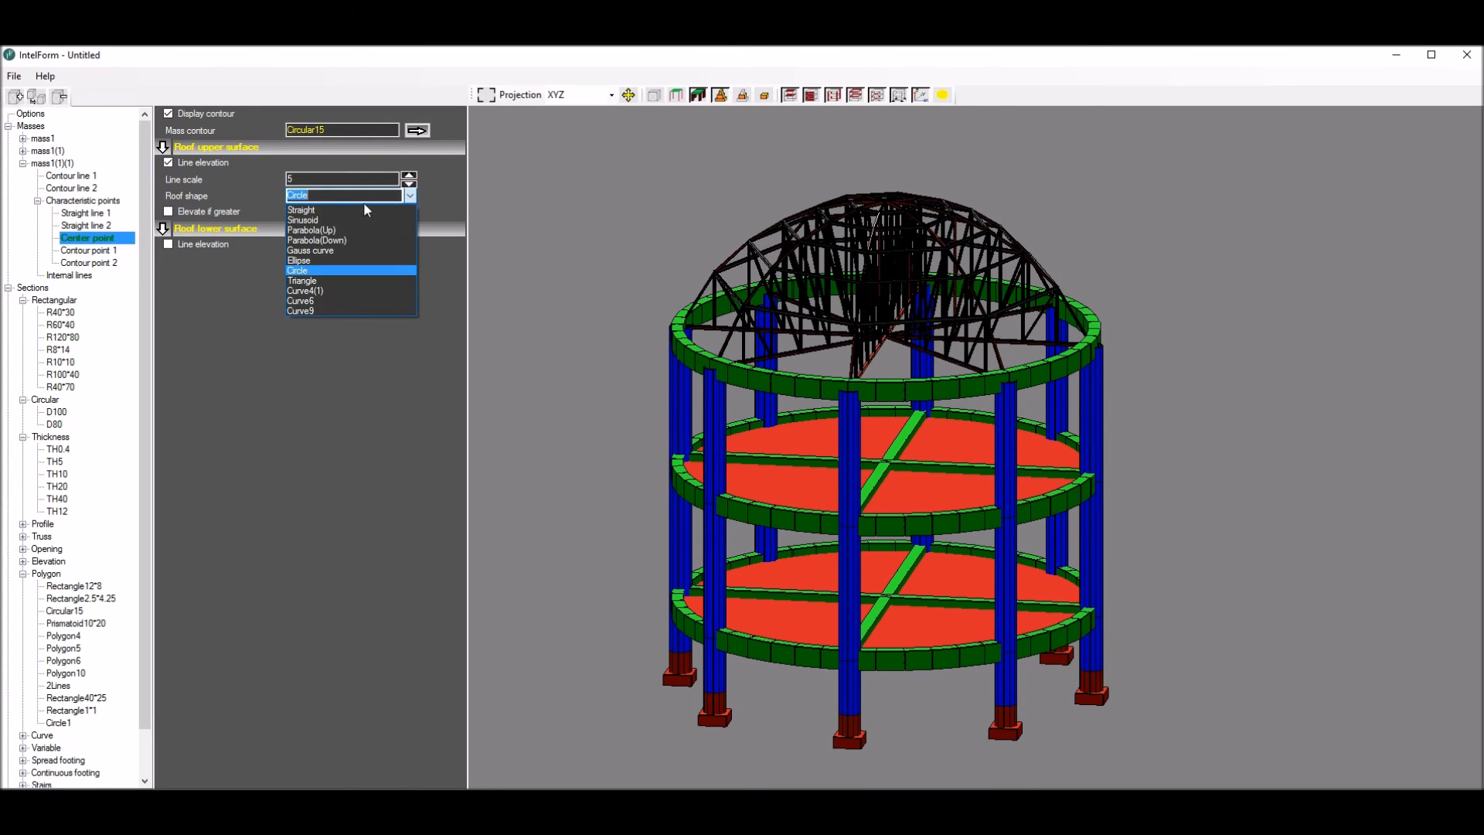
{"action": "left_click", "coordinate": [325, 244]}
{"action": "mouse_move", "coordinate": [655, 235]}
{"action": "left_mouse_down"}
{"action": "mouse_move", "coordinate": [748, 235]}
{"action": "mouse_move", "coordinate": [685, 228]}
{"action": "left_mouse_up"}
Step: Return the roof shape of the upper surface to Triangle
{"action": "left_click", "coordinate": [414, 195]}
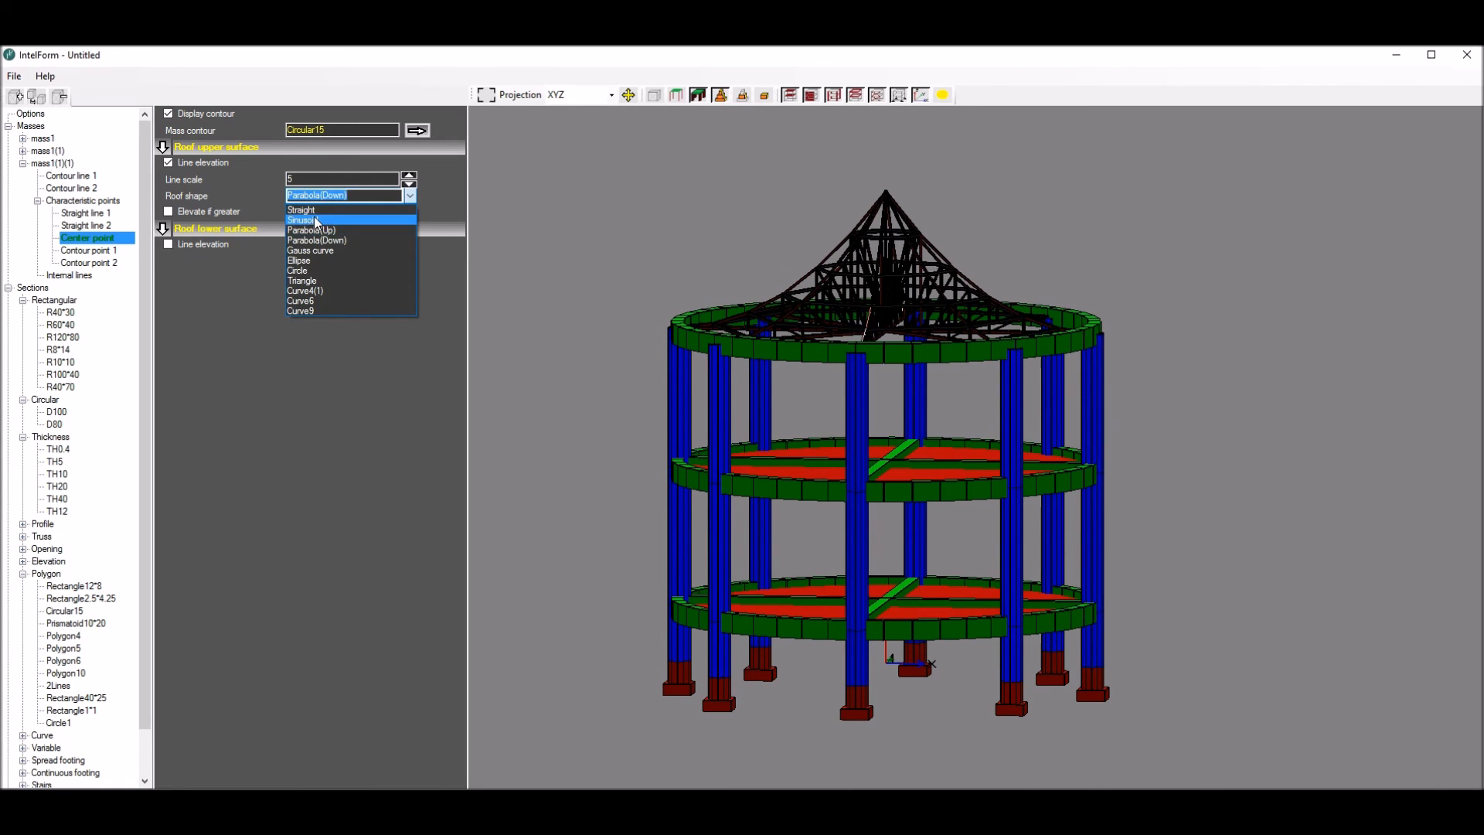
{"action": "left_click", "coordinate": [306, 281]}
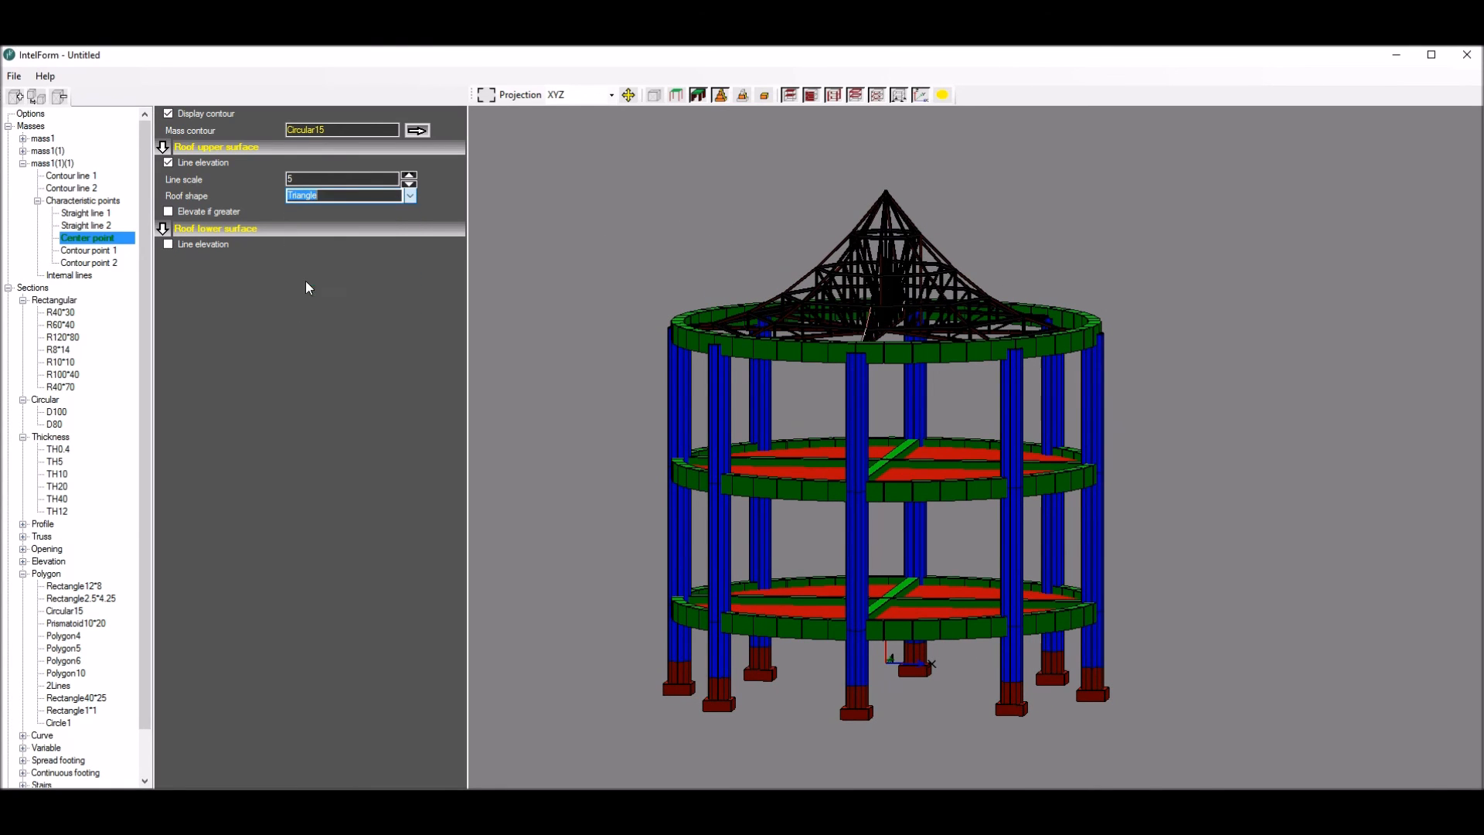
{"action": "left_click_drag", "start_coordinate": [650, 250], "coordinate": [684, 262]}
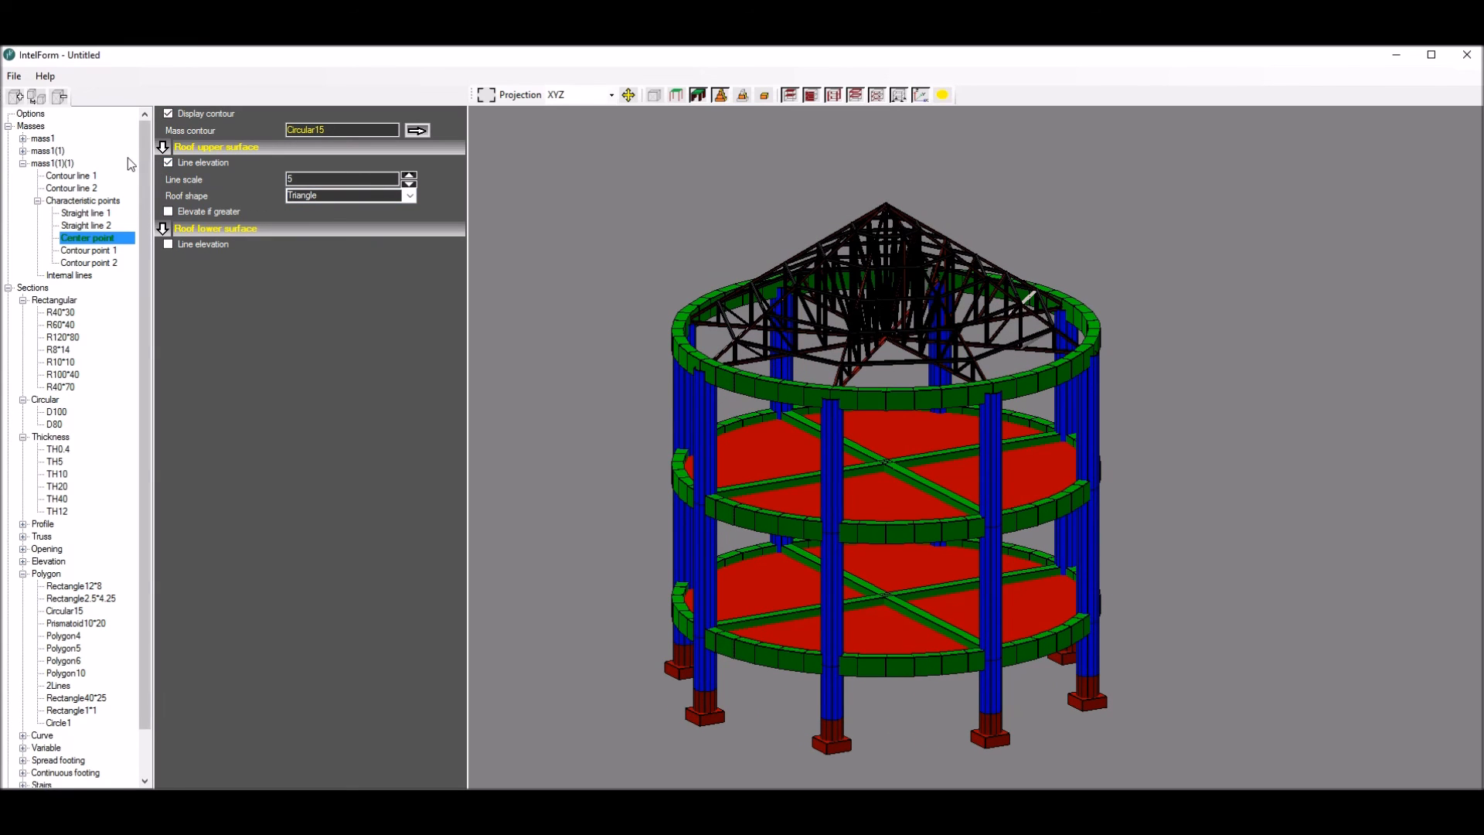
Step: Set the number of X axes in the radial roof grid of mass1(1)(1) to 4
{"action": "left_click", "coordinate": [58, 164]}
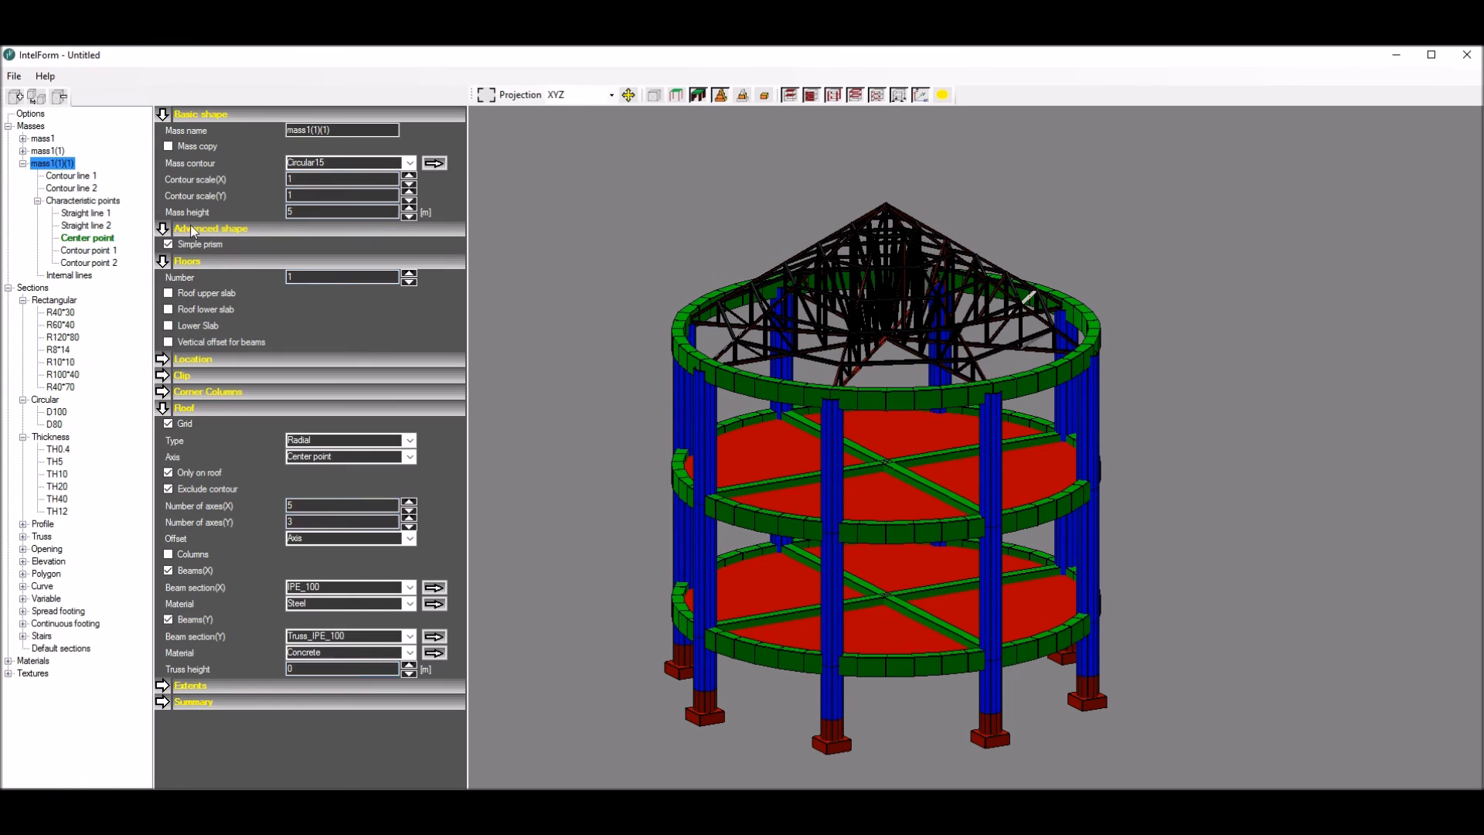
{"action": "left_click", "coordinate": [413, 506]}
{"action": "left_click", "coordinate": [413, 506]}
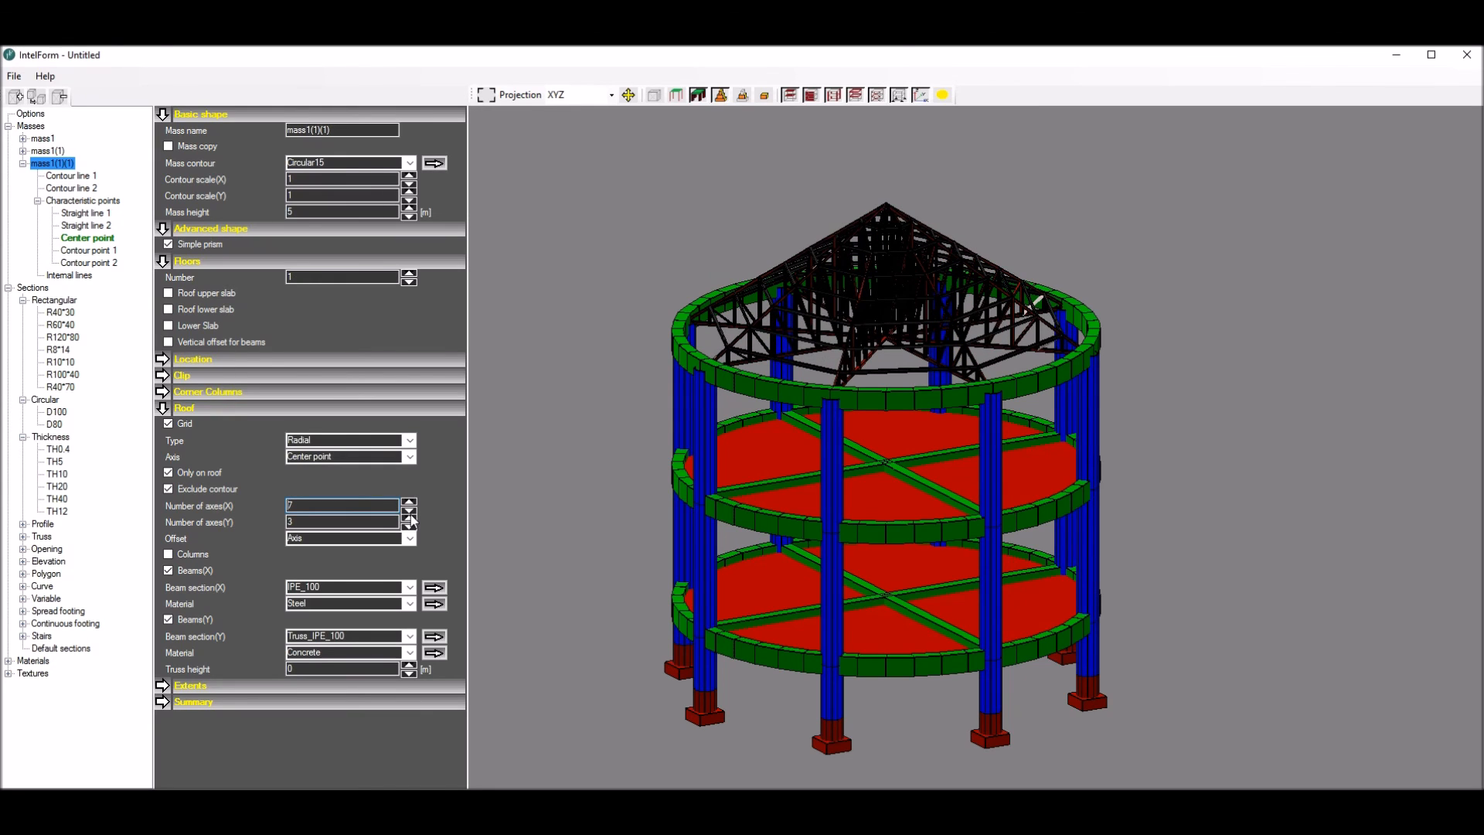
{"action": "left_click", "coordinate": [412, 513]}
{"action": "left_click", "coordinate": [412, 513]}
{"action": "left_click", "coordinate": [412, 512]}
{"action": "middle_click_drag", "start_coordinate": [698, 303], "coordinate": [680, 296]}
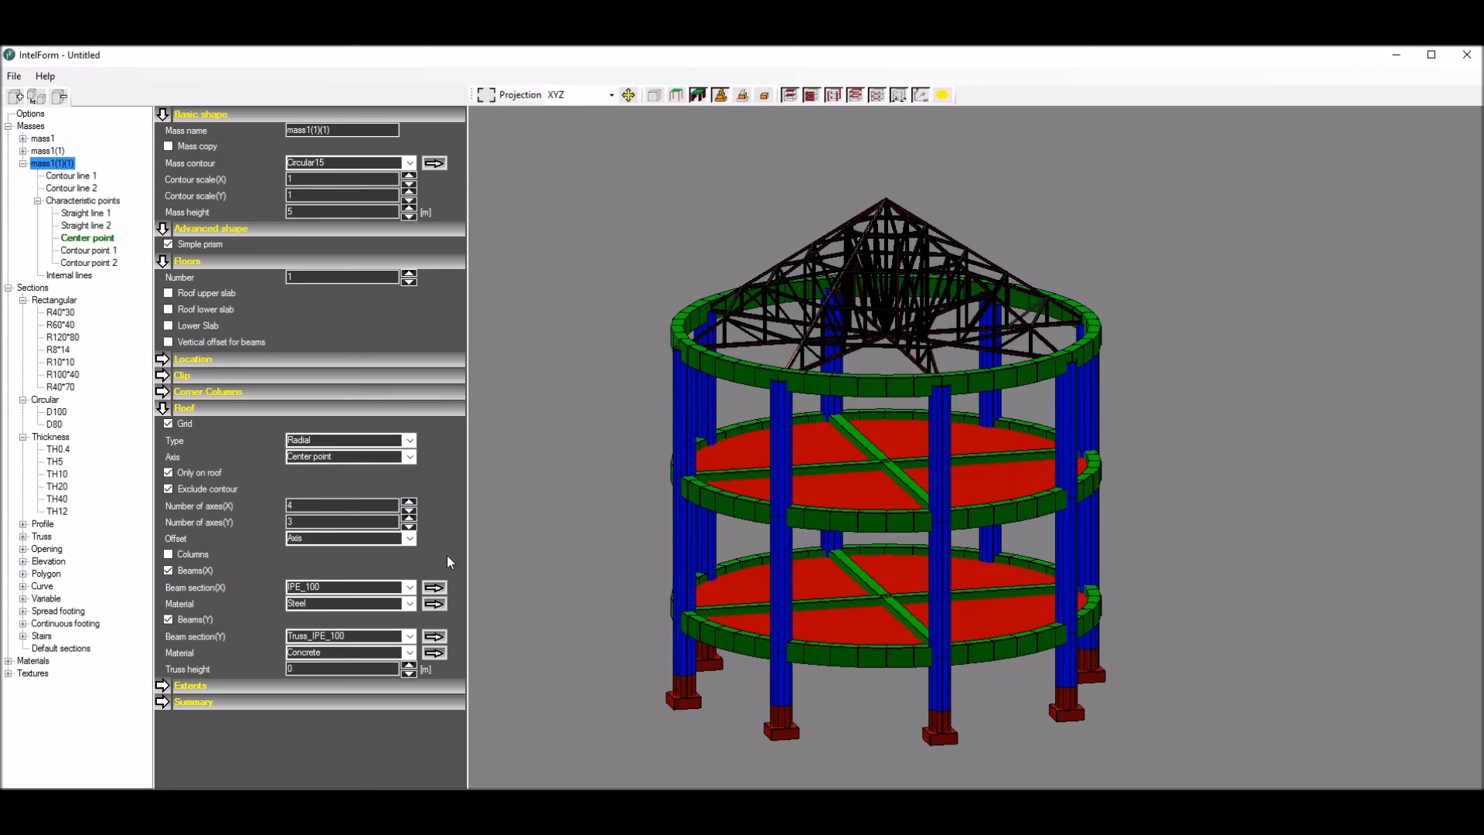
Step: Set the diagonals of the Truss_IPE_100 section to Bottom-Bottom(Symmetry) and inspect the roof trusses
{"action": "left_click", "coordinate": [435, 636]}
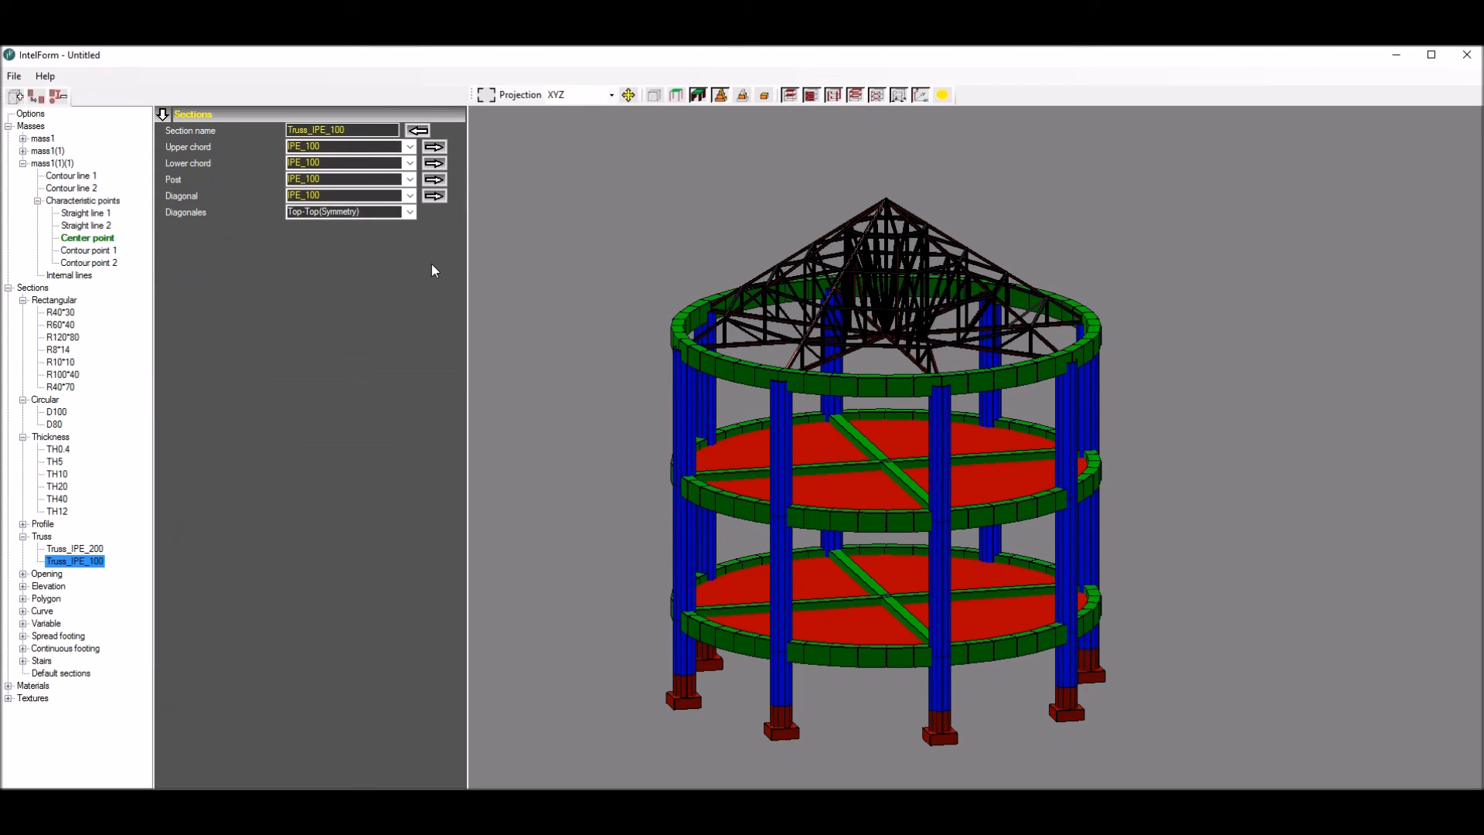
{"action": "left_click", "coordinate": [410, 212]}
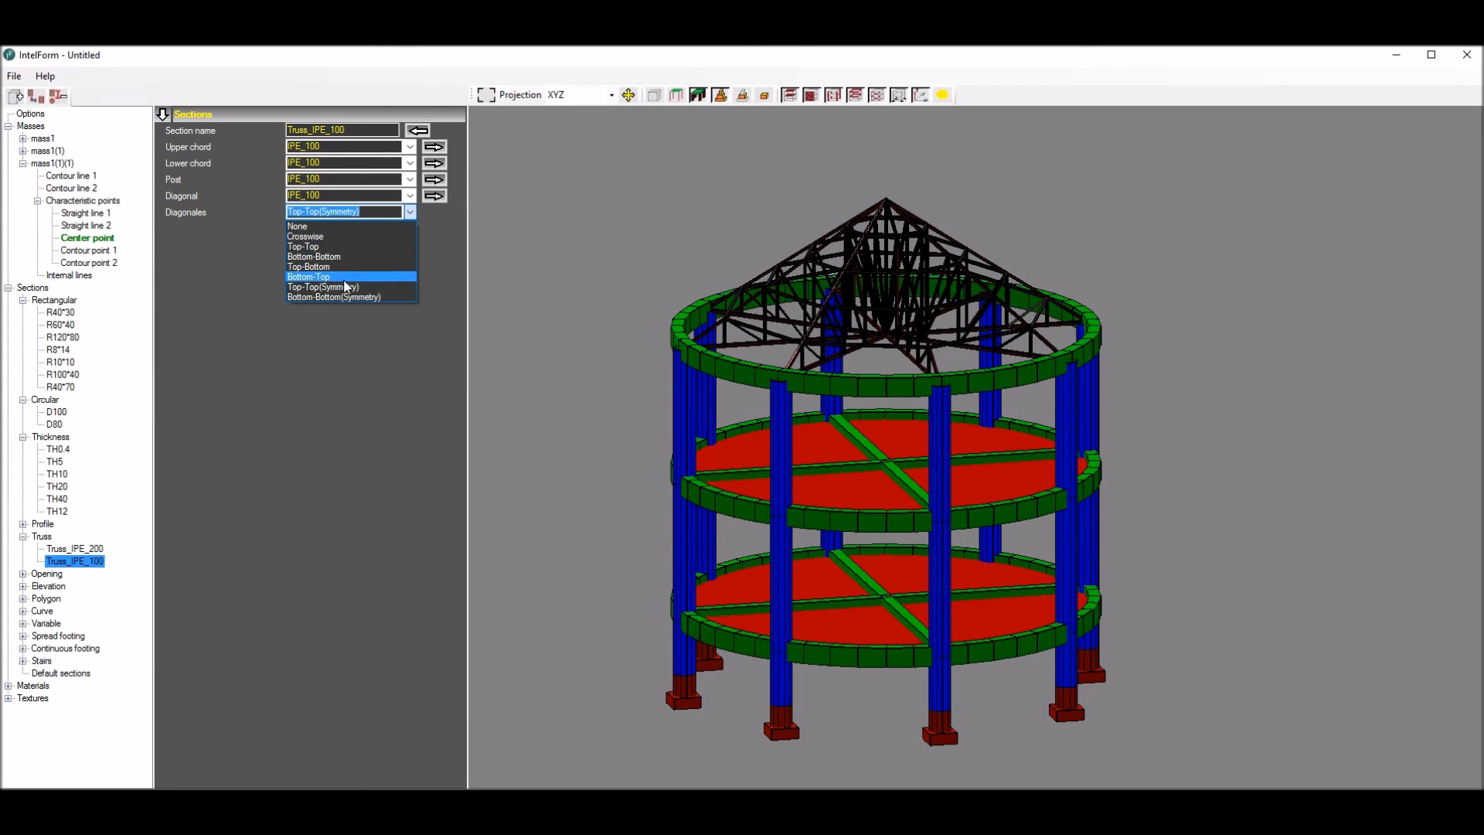
{"action": "left_click", "coordinate": [339, 297]}
{"action": "scroll", "coordinate": [727, 260], "scroll_direction": "up", "scroll_amount": 5}
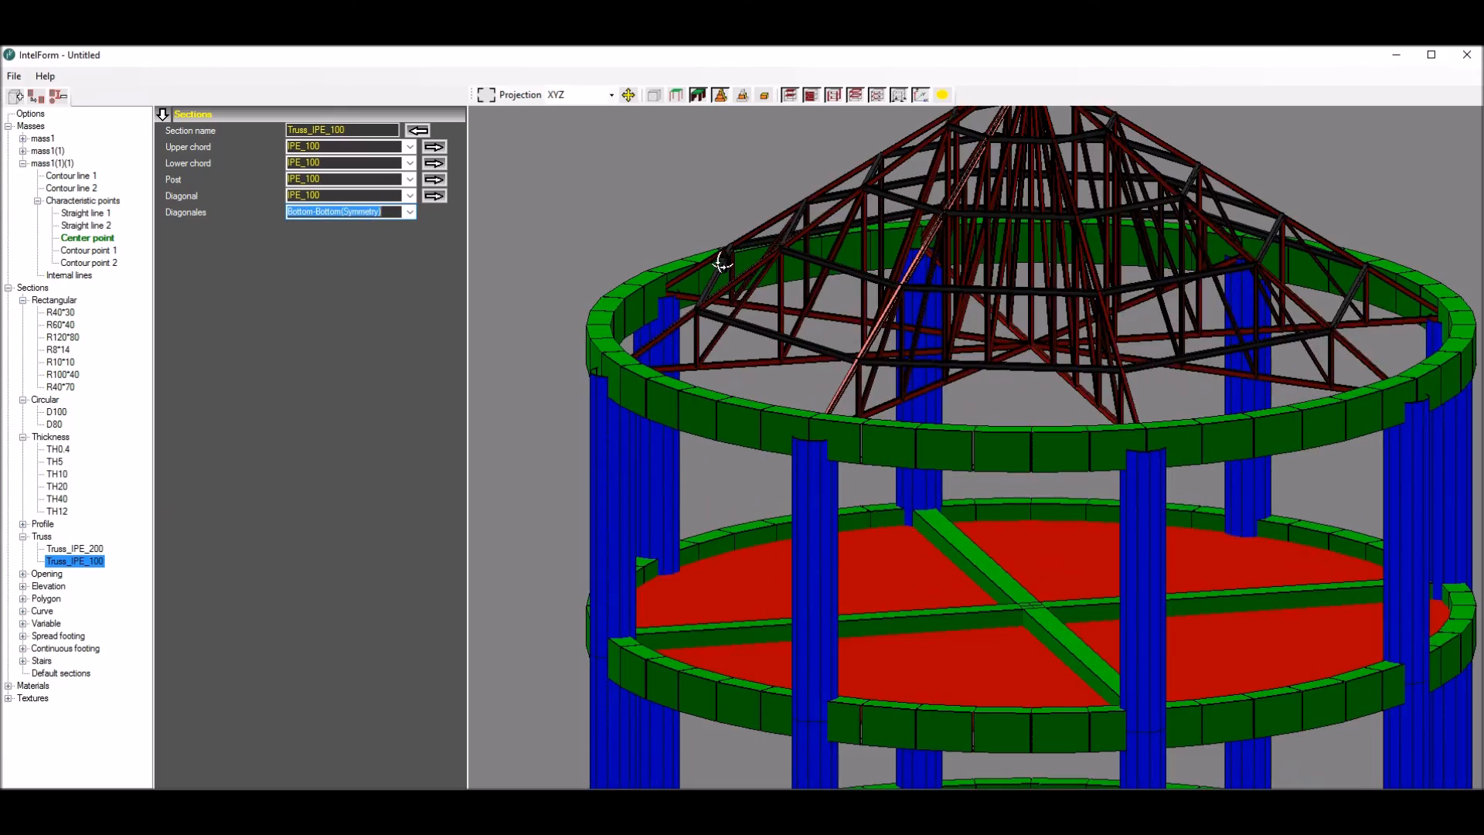
{"action": "scroll", "coordinate": [735, 263], "scroll_direction": "up", "scroll_amount": 5}
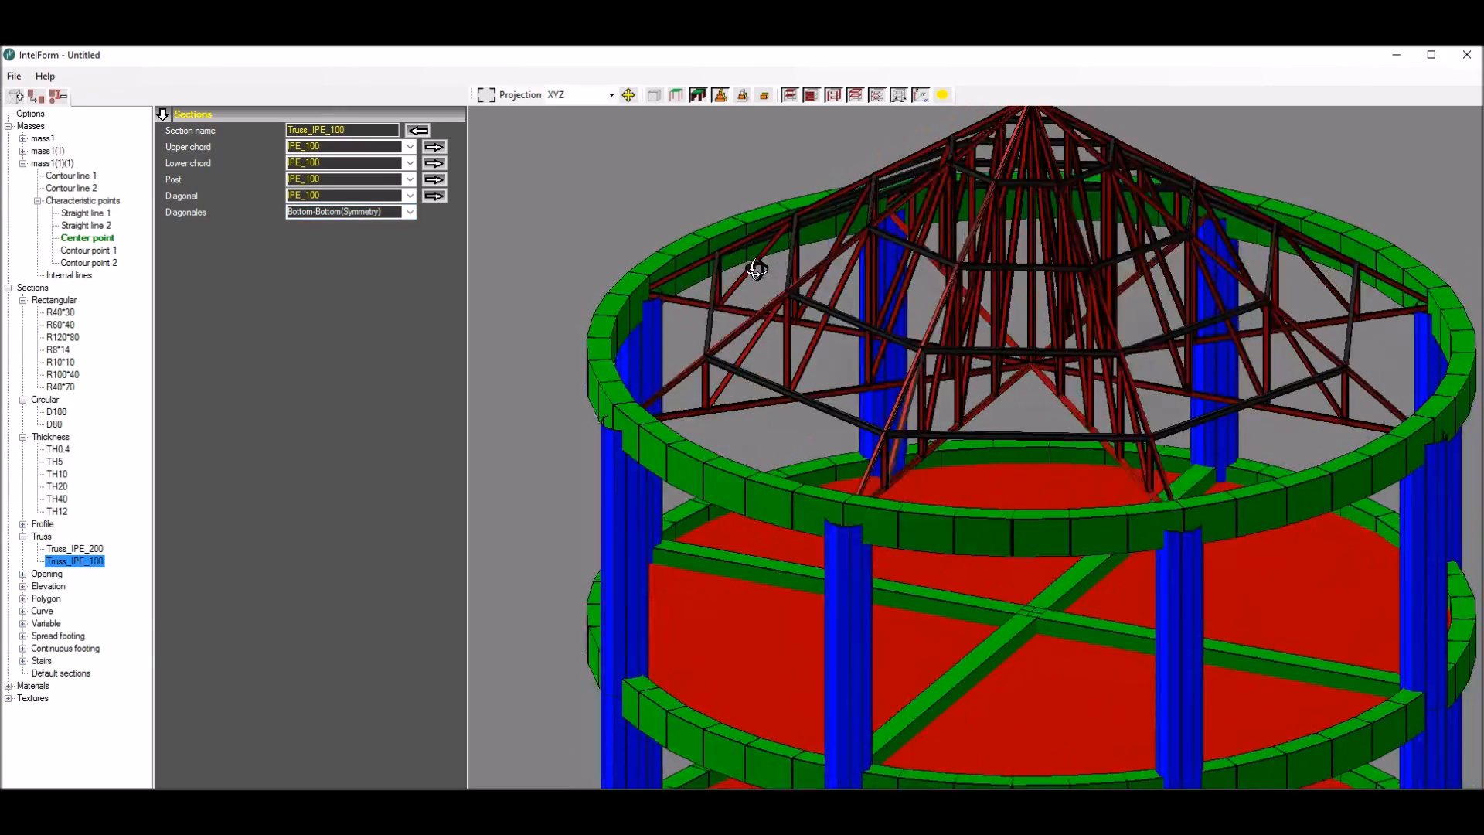
{"action": "left_click_drag", "start_coordinate": [731, 267], "coordinate": [722, 268]}
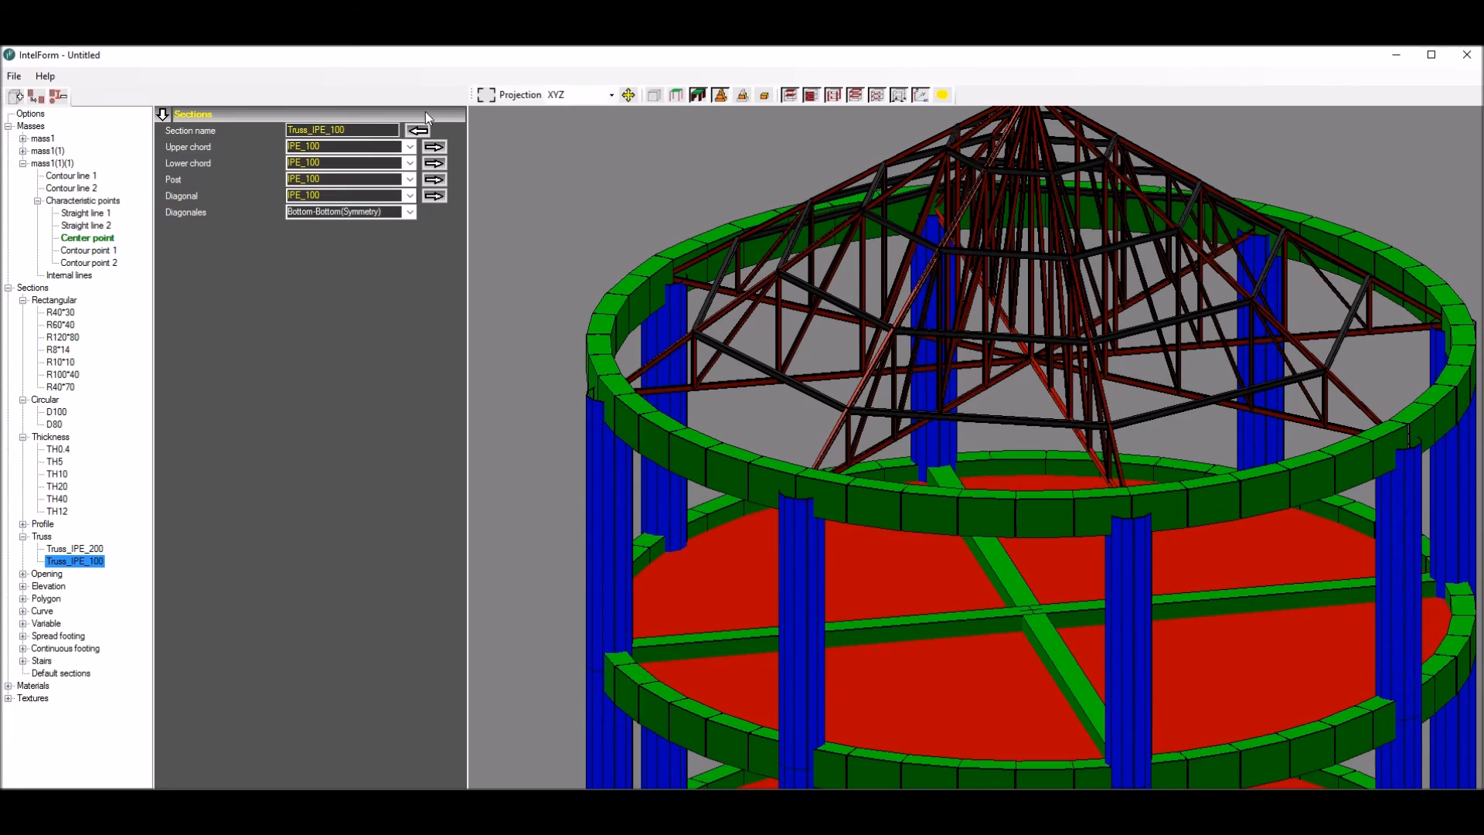